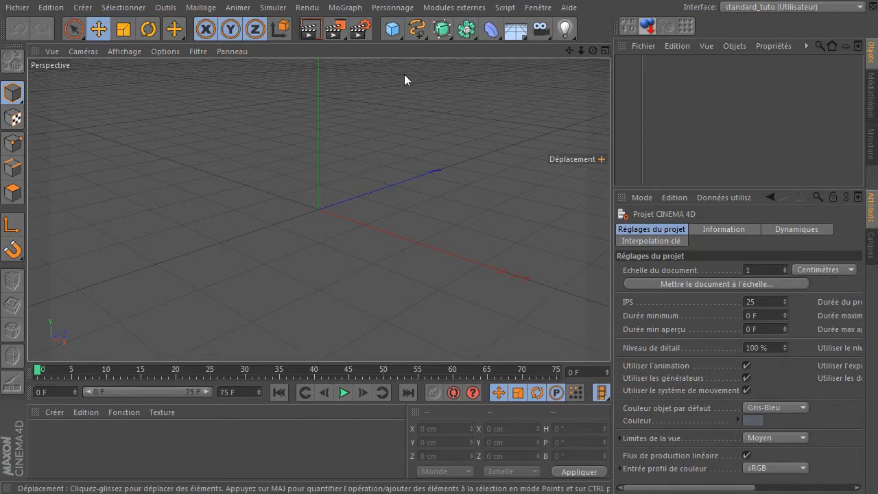
Add a Symétrie generator to the empty scene and delete it
{"action": "left_click", "coordinate": [466, 29]}
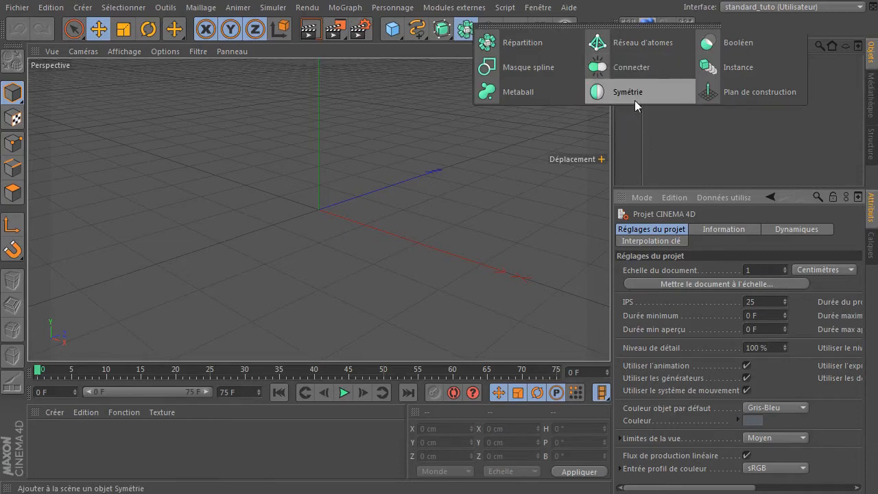
{"action": "left_click", "coordinate": [672, 116]}
{"action": "left_click", "coordinate": [468, 33]}
{"action": "left_click", "coordinate": [612, 92]}
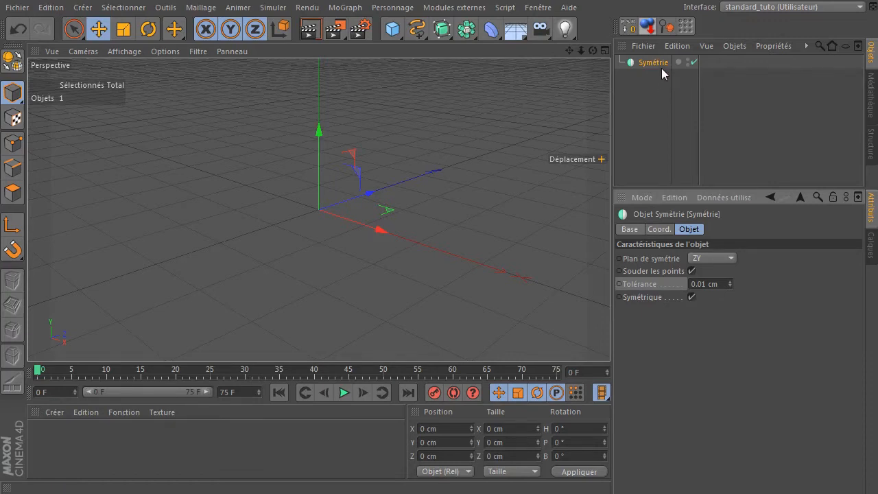
{"action": "left_click", "coordinate": [660, 65]}
{"action": "key", "text": "Delete"}
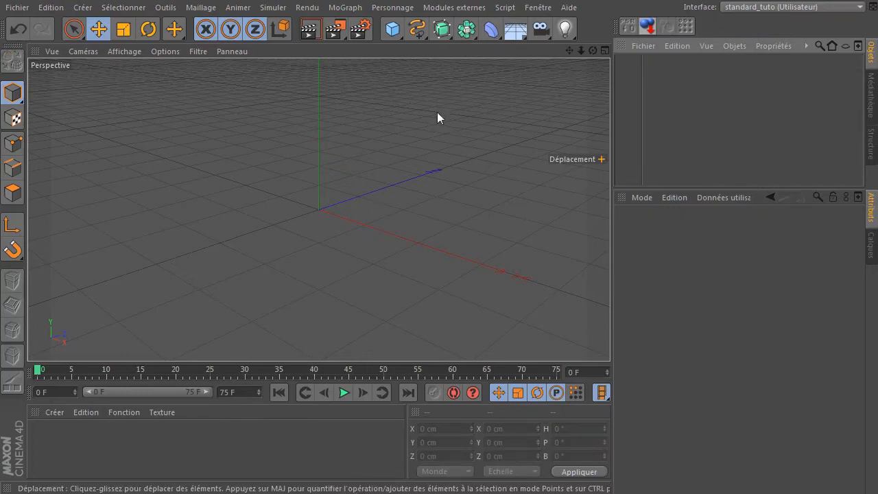
Activate the character Outil Miroir and display all its settings groups, from Direction to Outil, in an enlarged attributes area
{"action": "left_click", "coordinate": [382, 8]}
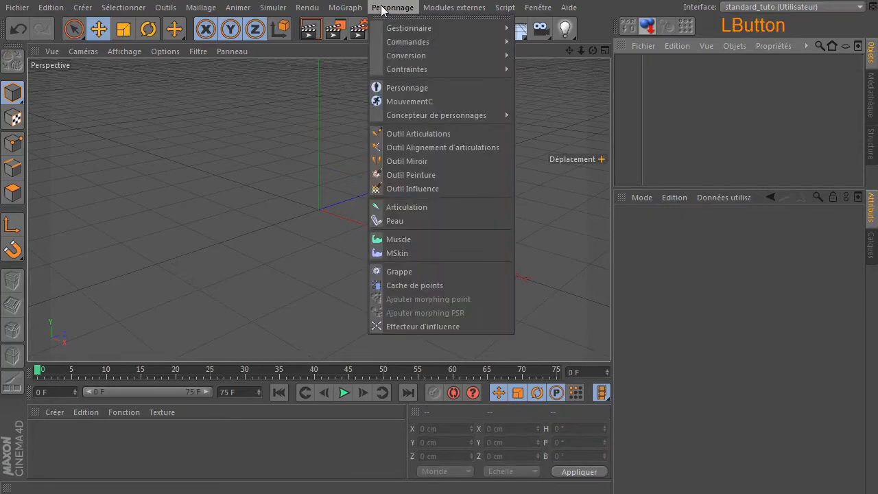
{"action": "left_click", "coordinate": [449, 161]}
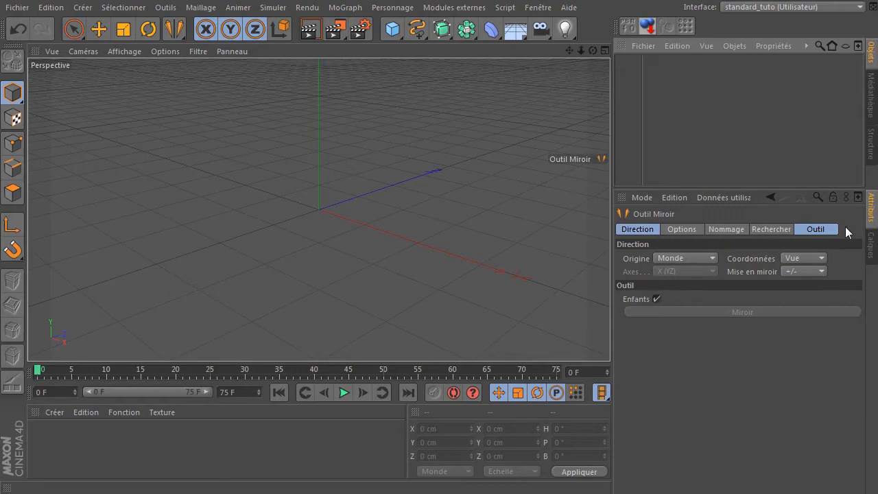
{"action": "left_click", "coordinate": [681, 229]}
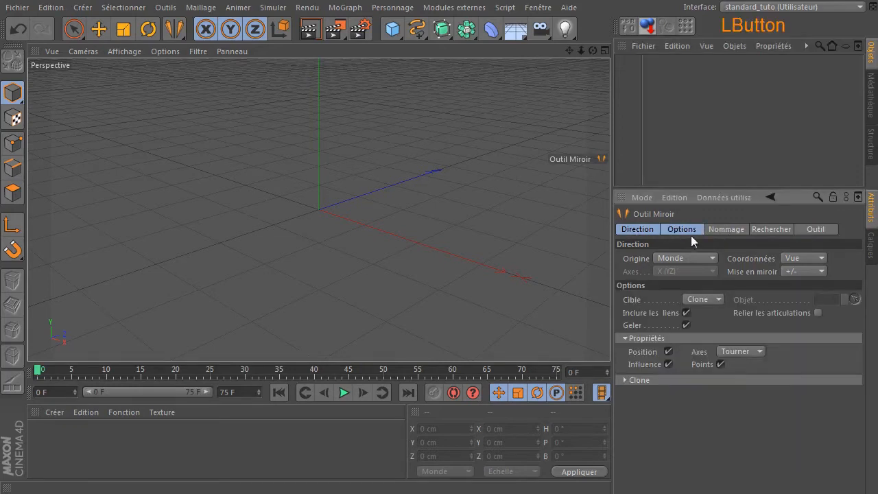
{"action": "left_click_drag", "start_coordinate": [790, 237], "coordinate": [702, 226]}
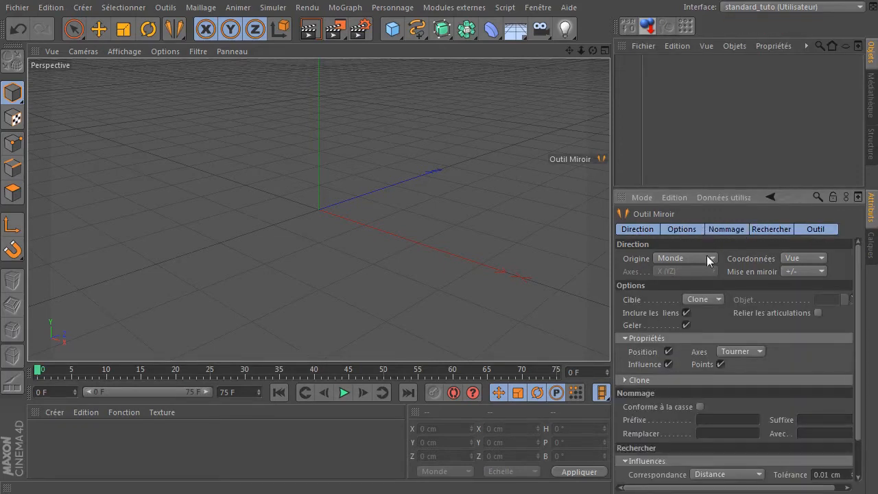
{"action": "left_click_drag", "start_coordinate": [719, 187], "coordinate": [719, 133]}
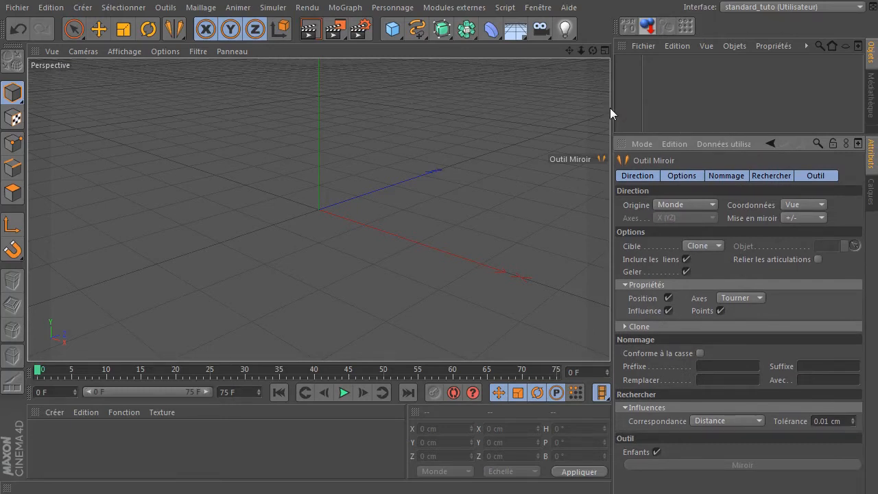
{"action": "left_click_drag", "start_coordinate": [613, 103], "coordinate": [588, 103]}
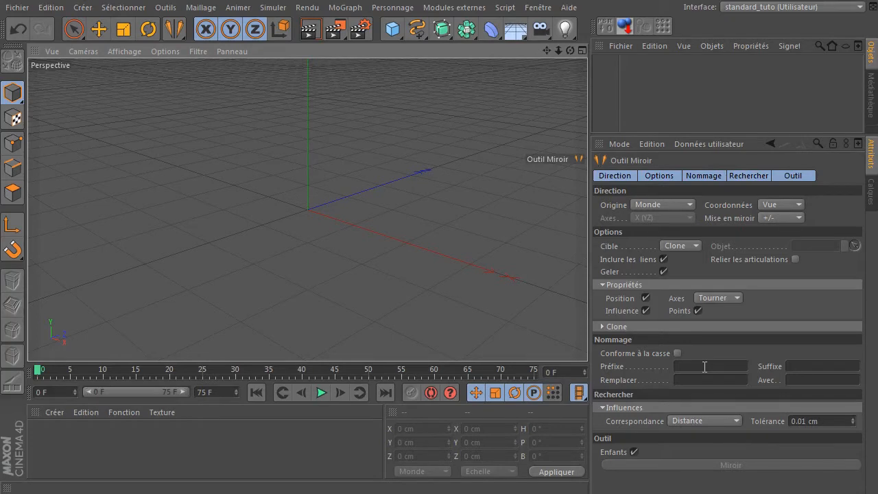
Restrict the displayed Outil Miroir settings to the Direction and Outil groups
{"action": "left_click", "coordinate": [622, 175]}
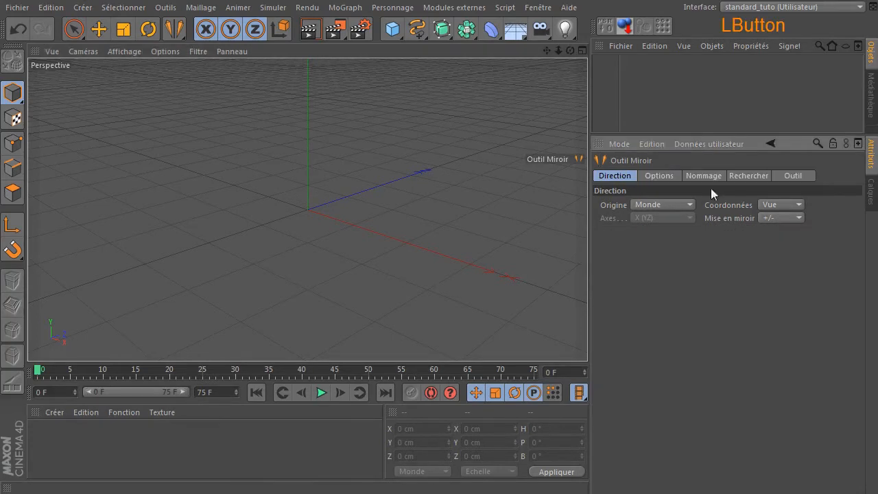
{"action": "left_click", "coordinate": [801, 179], "text": "ctrl"}
{"action": "left_click", "coordinate": [805, 175], "text": "shift"}
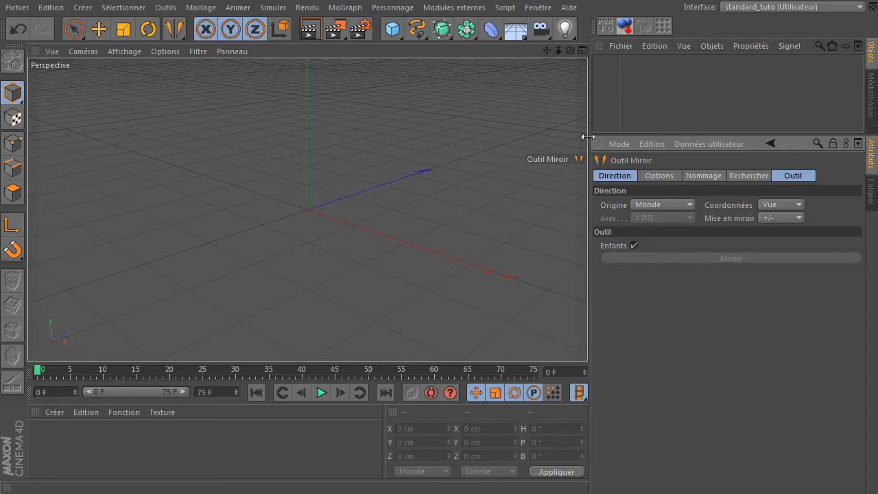
Leave the Outil Miroir by switching to the Pinceau de sélection tool
{"action": "left_click", "coordinate": [392, 7]}
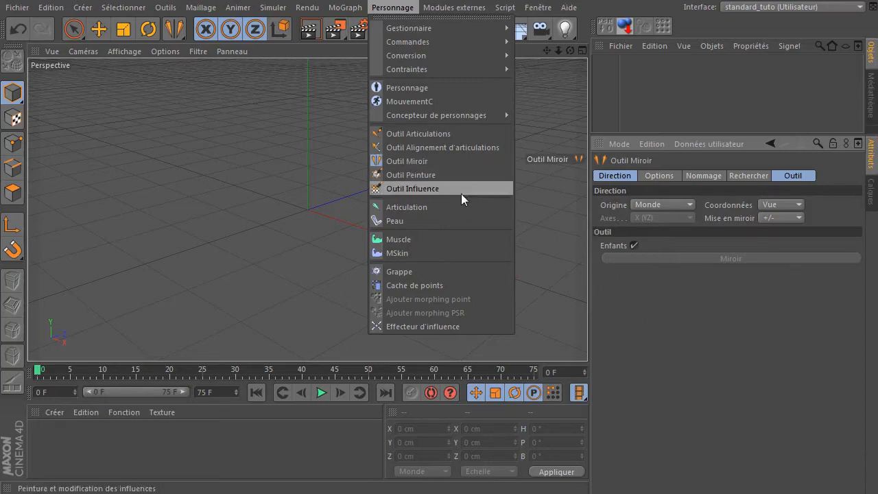
{"action": "left_click", "coordinate": [719, 321]}
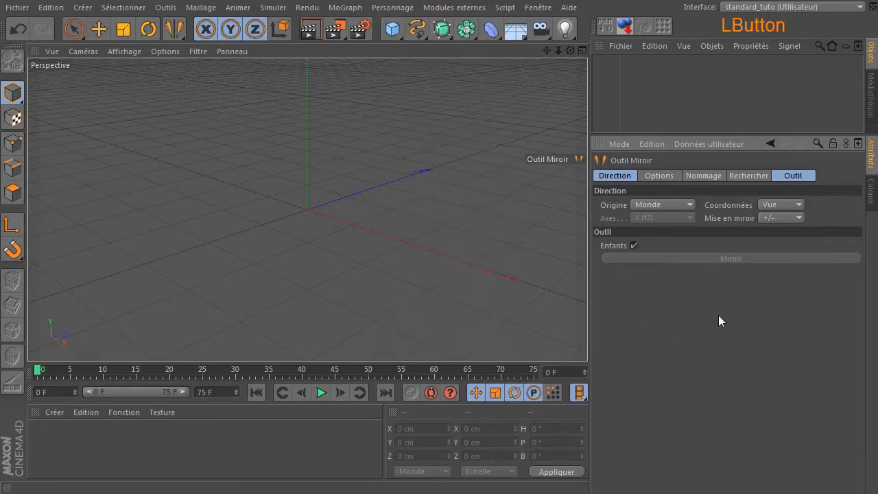
{"action": "left_click", "coordinate": [649, 111]}
{"action": "left_click", "coordinate": [74, 29]}
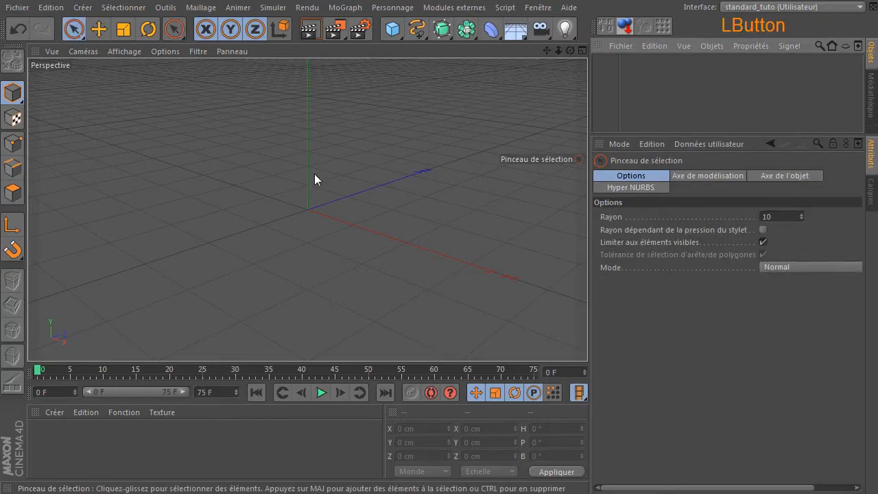
{"action": "left_click", "coordinate": [199, 8]}
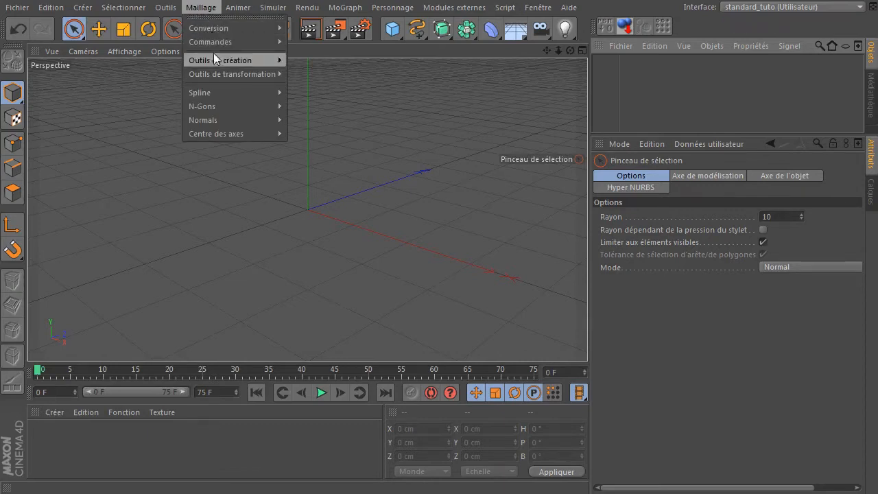
{"action": "mouse_move", "coordinate": [212, 73]}
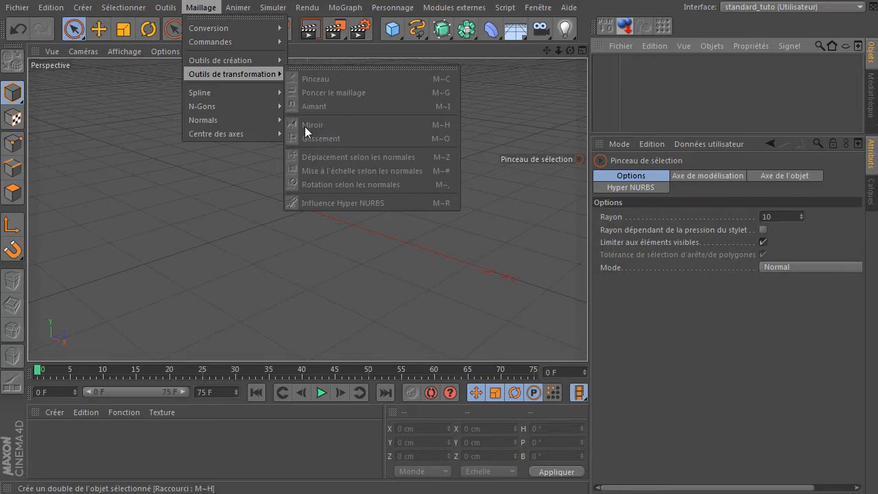
{"action": "left_click", "coordinate": [649, 339]}
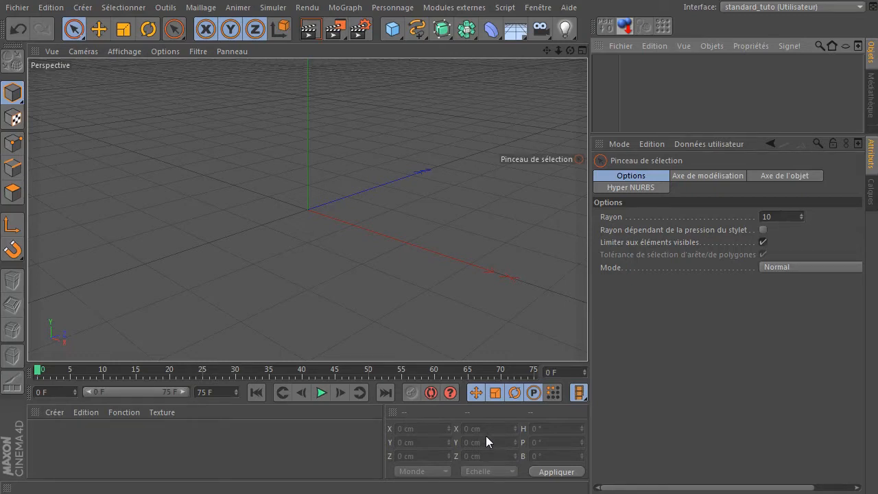
{"action": "left_click", "coordinate": [649, 419]}
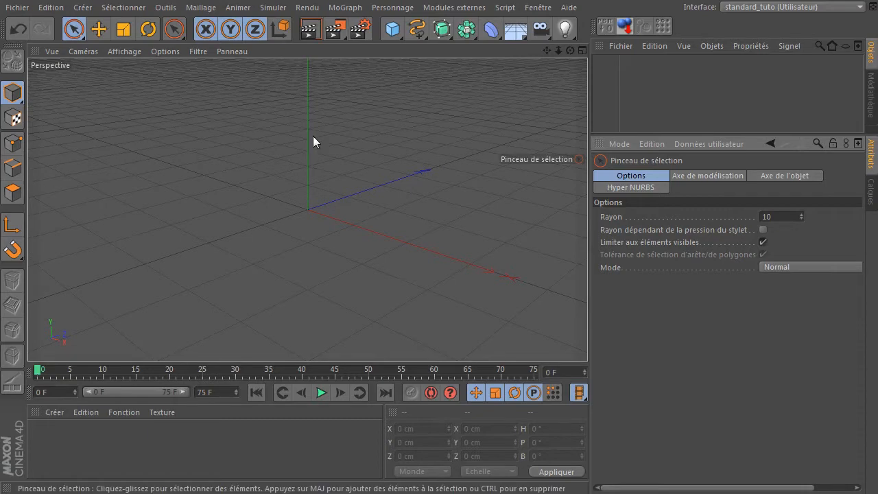
Add a sphere primitive to the scene and set its type to Hémisphère
{"action": "left_click", "coordinate": [392, 28]}
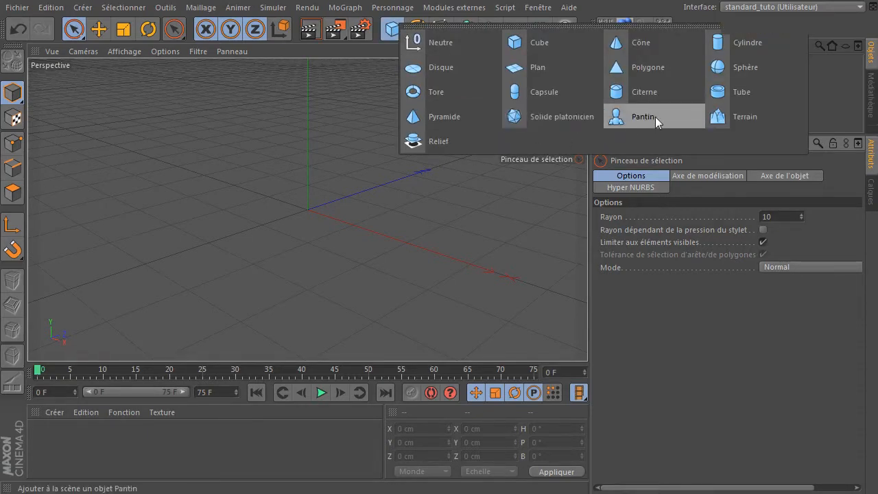
{"action": "left_click", "coordinate": [713, 68]}
{"action": "left_click", "coordinate": [711, 233]}
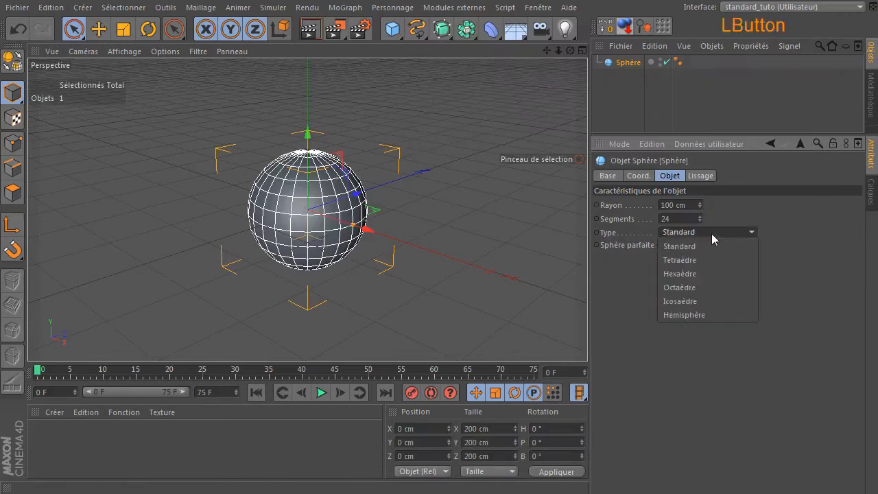
{"action": "left_click", "coordinate": [706, 314]}
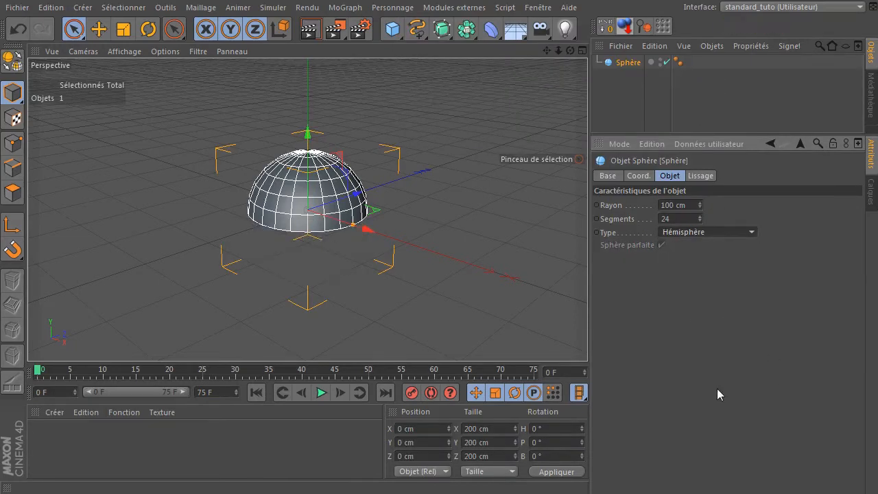
Convert the hemisphere to an editable polygon object and set the viewport display to Ombrage de Gouraud (lignes)
{"action": "left_click", "coordinate": [15, 61]}
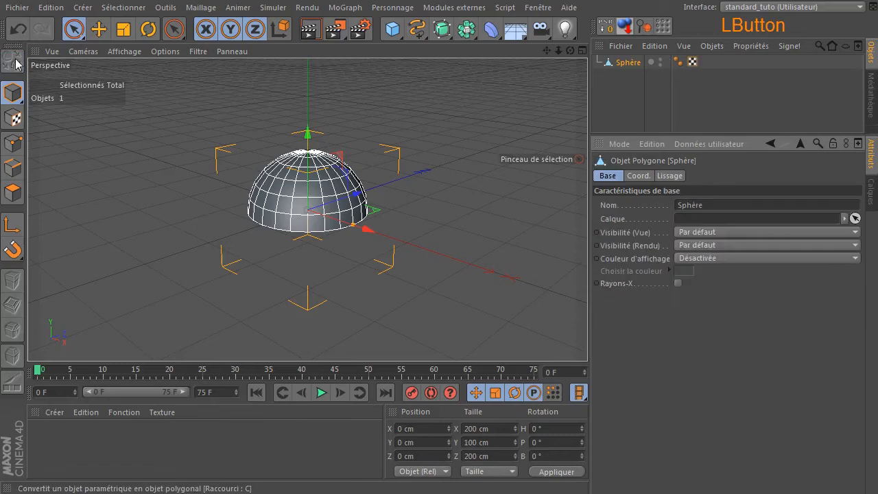
{"action": "left_click", "coordinate": [125, 51]}
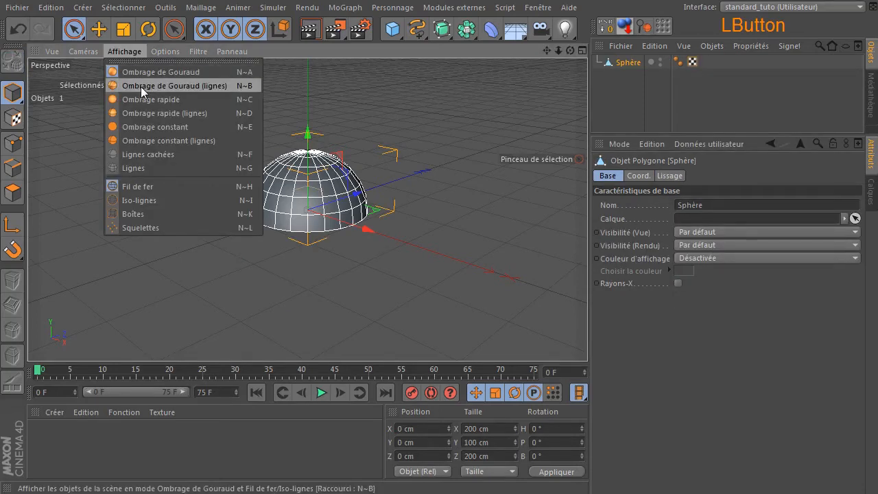
{"action": "left_click", "coordinate": [141, 87]}
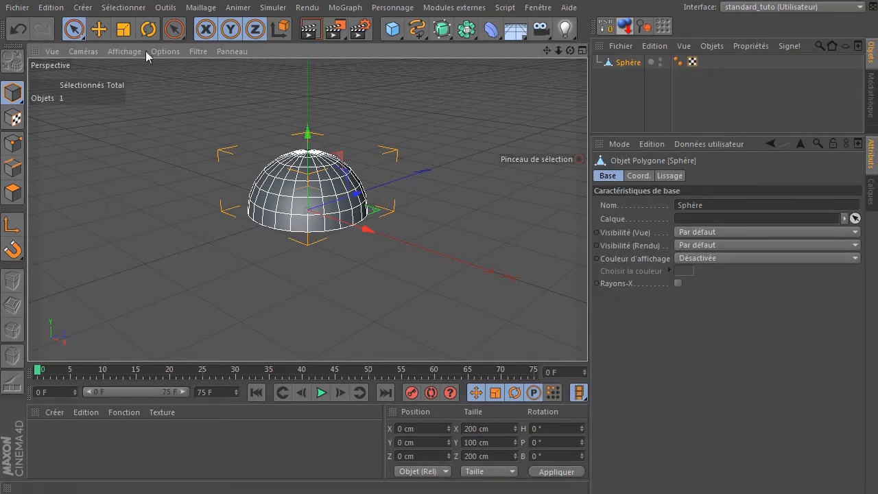
Rotate the hemisphere 90° in bank, and realign its axis to 0° with axis modification enabled only for that change
{"action": "left_click", "coordinate": [149, 29]}
{"action": "left_click_drag", "start_coordinate": [335, 194], "coordinate": [344, 288]}
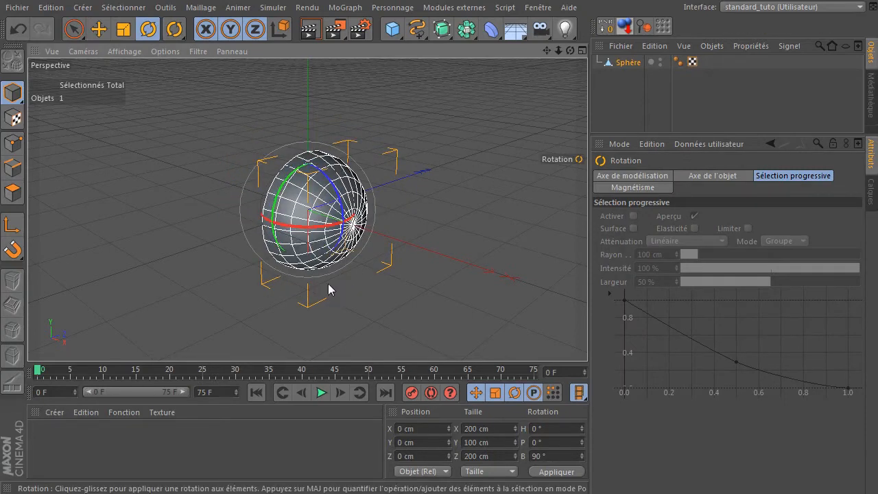
{"action": "left_click", "coordinate": [12, 225]}
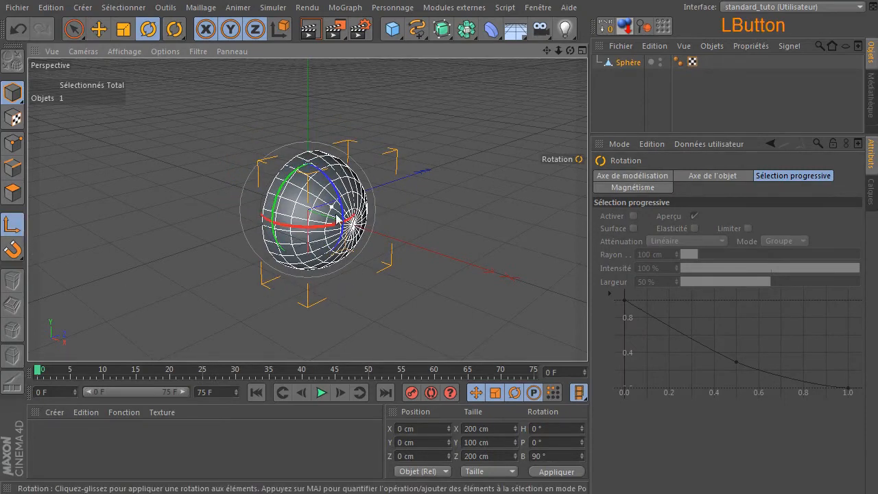
{"action": "left_click_drag", "start_coordinate": [332, 204], "coordinate": [301, 170]}
{"action": "left_click", "coordinate": [21, 30]}
{"action": "left_click", "coordinate": [12, 224]}
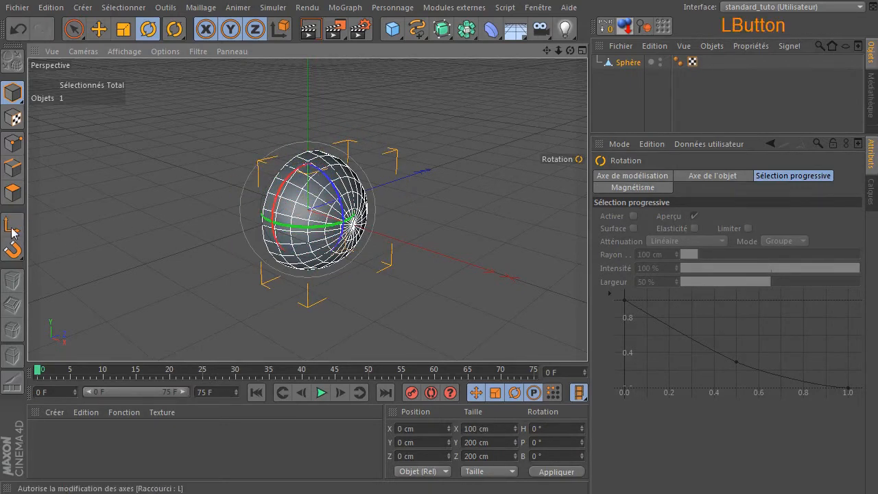
Prepare the hemisphere for polygon selection, using polygon mode and the Pinceau de sélection with the object selected
{"action": "left_click", "coordinate": [461, 218]}
{"action": "left_click_drag", "start_coordinate": [425, 237], "coordinate": [263, 257]}
{"action": "scroll", "coordinate": [262, 258], "scroll_direction": "up", "scroll_amount": 3}
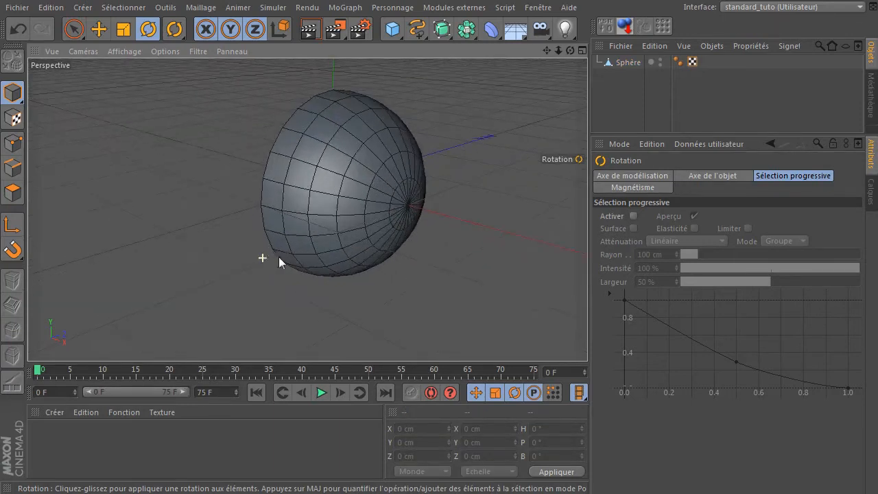
{"action": "left_click_drag", "start_coordinate": [547, 52], "coordinate": [518, 135]}
{"action": "left_click_drag", "start_coordinate": [308, 209], "coordinate": [281, 185]}
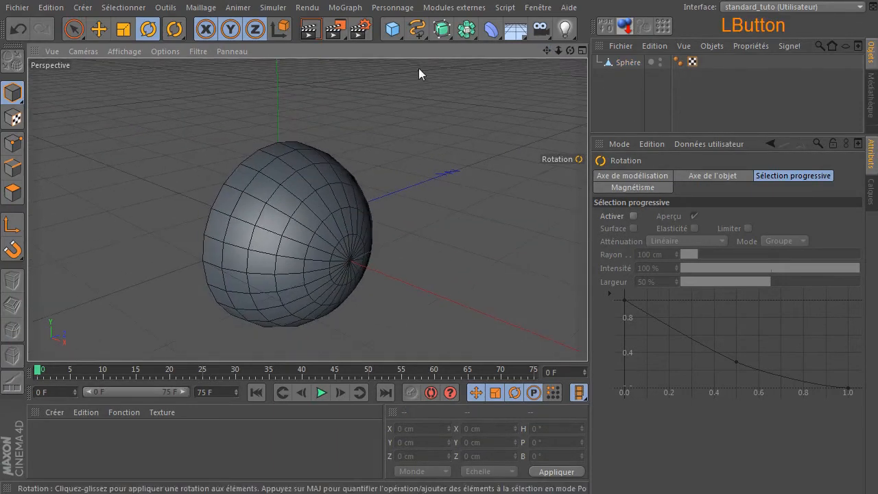
{"action": "left_click", "coordinate": [74, 29]}
{"action": "left_click", "coordinate": [12, 193]}
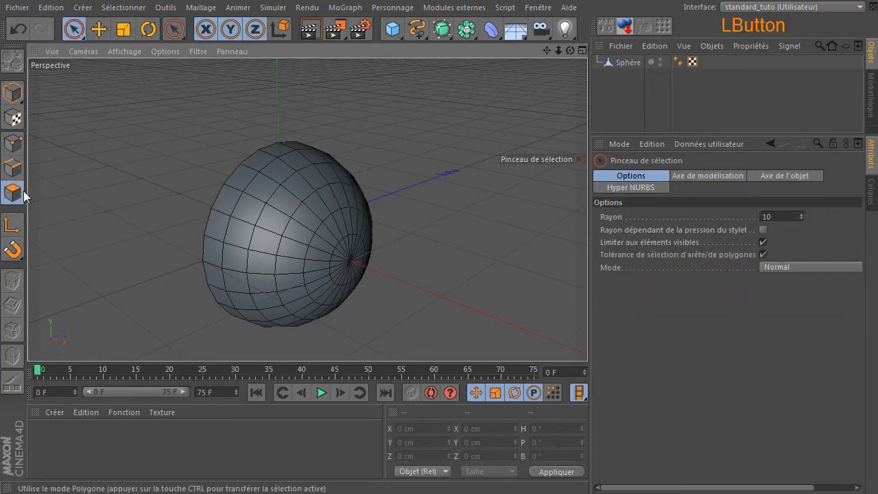
{"action": "left_click", "coordinate": [627, 63]}
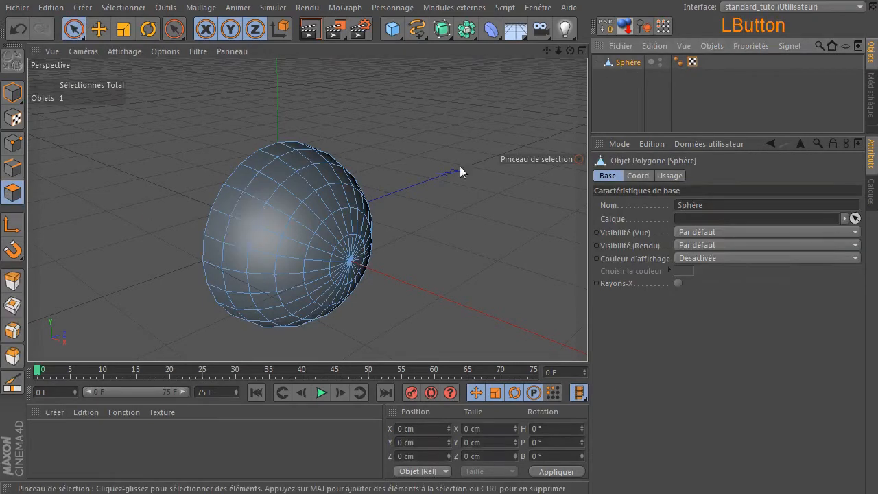
Select eight polygons on the hemisphere in separate patches: two on one side, four near the top and two lower down
{"action": "left_click", "coordinate": [248, 211]}
{"action": "left_click", "coordinate": [265, 215], "text": "shift"}
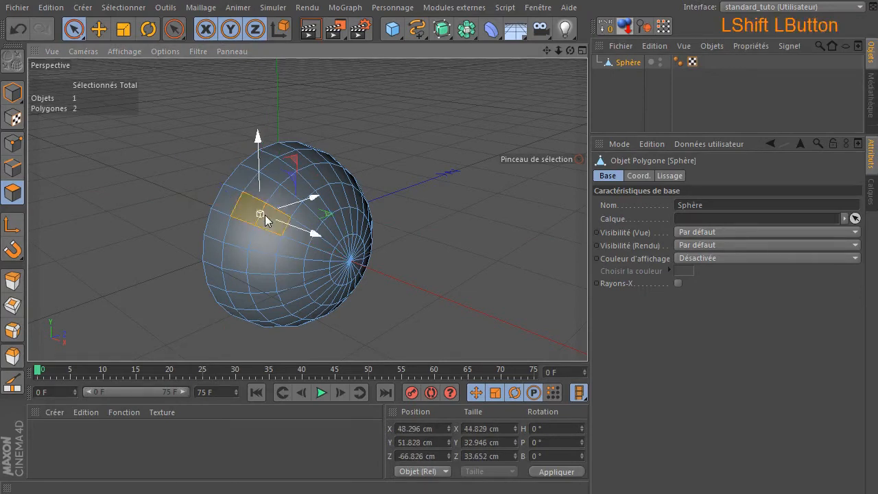
{"action": "left_click_drag", "start_coordinate": [568, 51], "coordinate": [385, 128]}
{"action": "left_click", "coordinate": [331, 176], "text": "shift"}
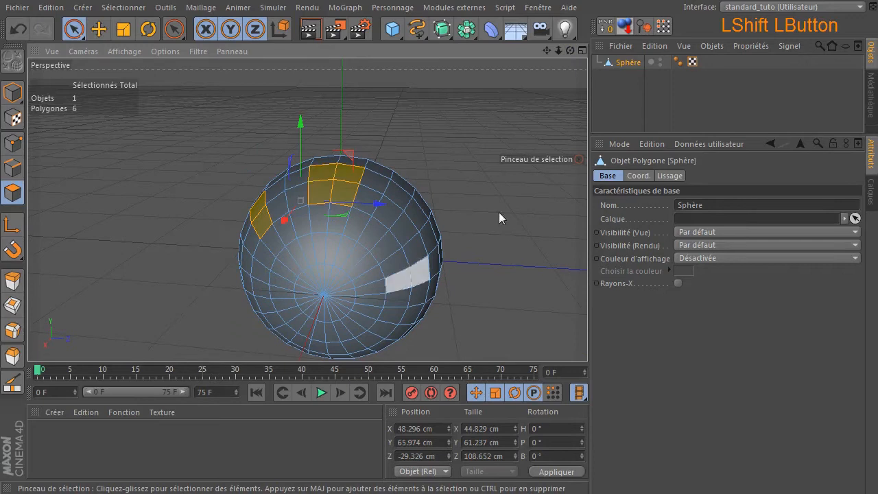
{"action": "left_click_drag", "start_coordinate": [570, 51], "coordinate": [632, 9]}
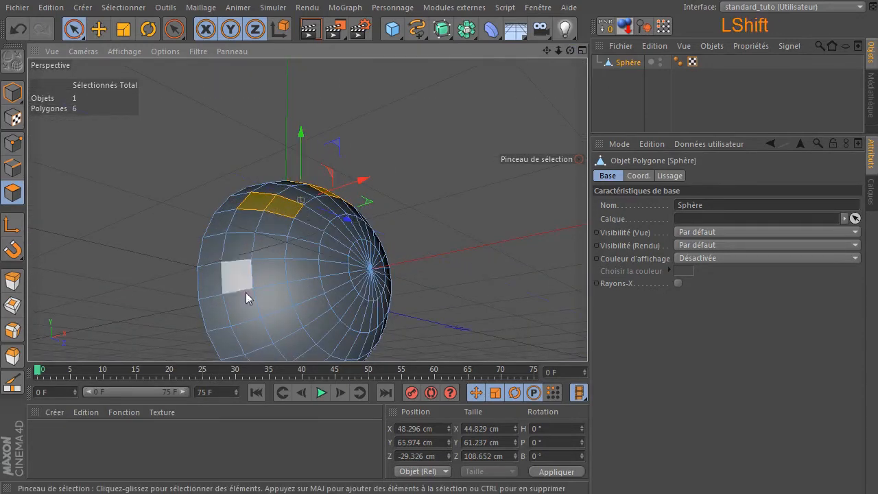
{"action": "left_click", "coordinate": [287, 319], "text": "shift"}
{"action": "scroll", "coordinate": [354, 270], "scroll_direction": "down", "scroll_amount": 6}
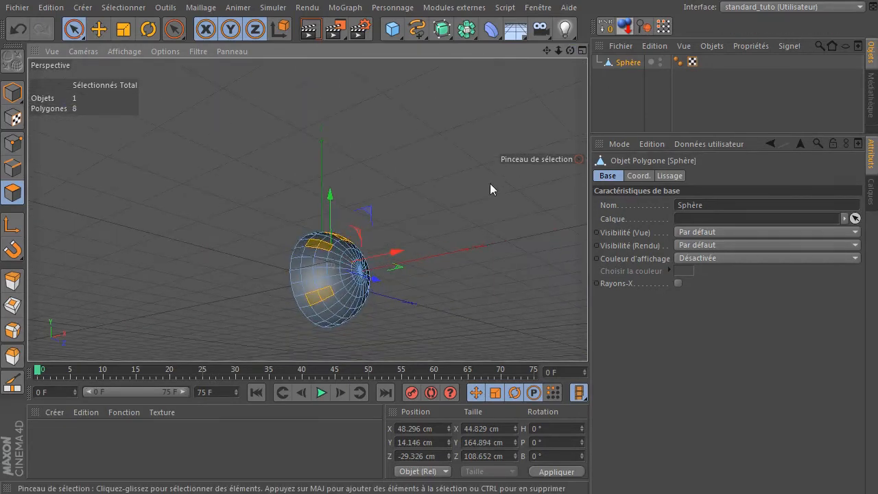
Extrude the eight selected polygons outward from the hemisphere, and return to the Pinceau de sélection with no polygons selected
{"action": "left_click_drag", "start_coordinate": [570, 51], "coordinate": [512, 135]}
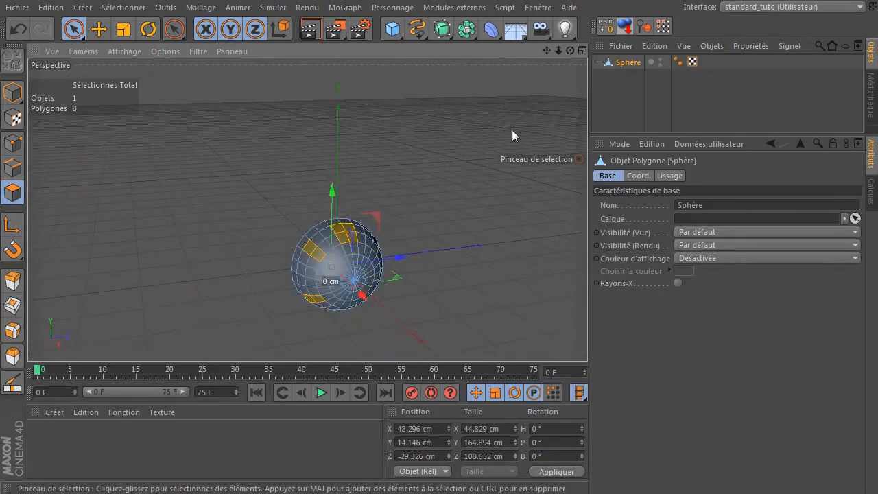
{"action": "key", "text": "d"}
{"action": "mouse_move", "coordinate": [335, 141]}
{"action": "left_mouse_down"}
{"action": "mouse_move", "coordinate": [441, 141]}
{"action": "mouse_move", "coordinate": [335, 141]}
{"action": "left_mouse_up"}
{"action": "left_click", "coordinate": [74, 30]}
{"action": "left_click", "coordinate": [205, 172]}
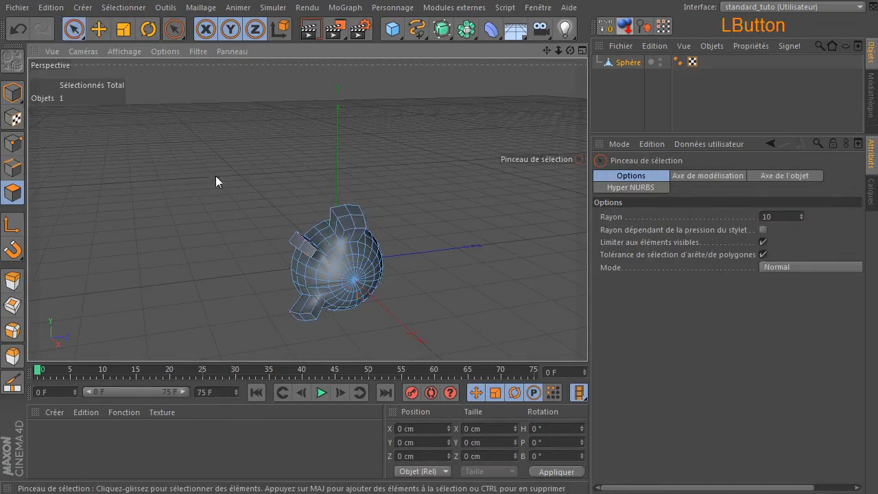
Lower the maximum smoothing angle in the sphere's Lissage tag, and deselect the sphere
{"action": "left_click_drag", "start_coordinate": [571, 53], "coordinate": [536, 47]}
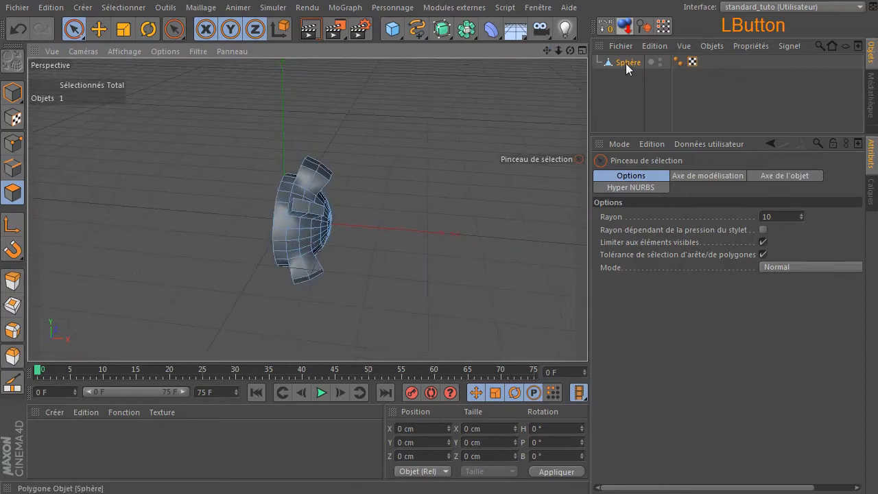
{"action": "left_click", "coordinate": [678, 61]}
{"action": "left_click", "coordinate": [710, 219]}
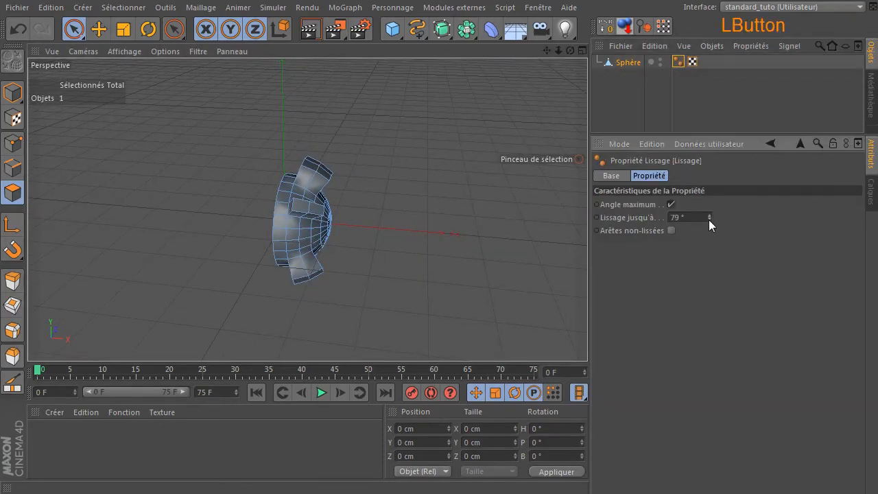
{"action": "left_click", "coordinate": [610, 94]}
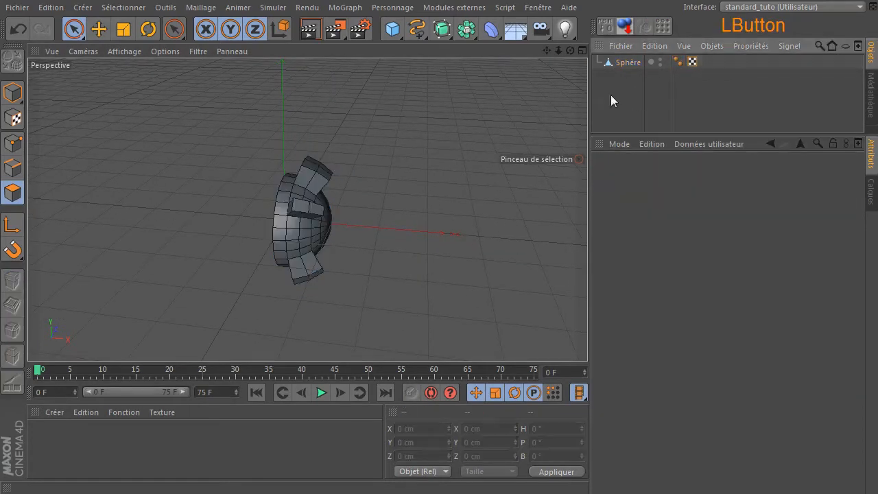
Duplicate the sphere object and disable the copy's visibility in both the viewport and the render
{"action": "mouse_move", "coordinate": [570, 48]}
{"action": "left_mouse_down"}
{"action": "mouse_move", "coordinate": [552, 58]}
{"action": "mouse_move", "coordinate": [572, 56]}
{"action": "left_mouse_up"}
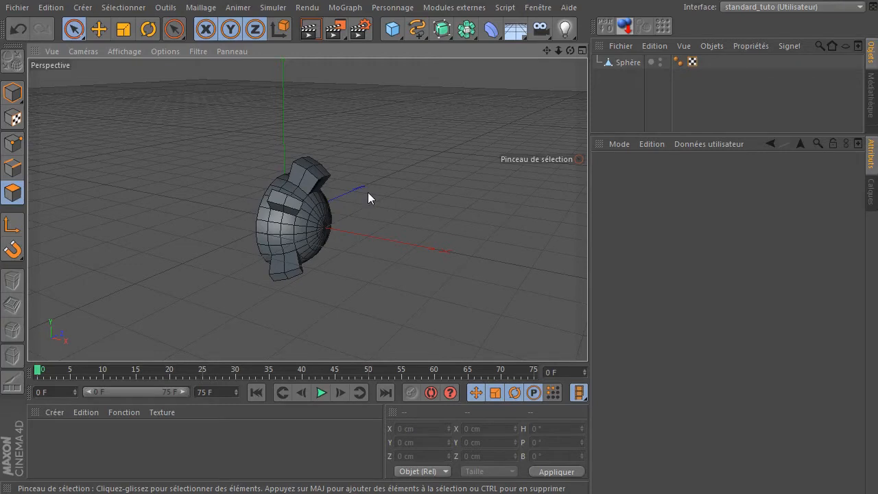
{"action": "left_click_drag", "start_coordinate": [624, 62], "coordinate": [657, 90], "text": "ctrl"}
{"action": "left_click", "coordinate": [666, 72]}
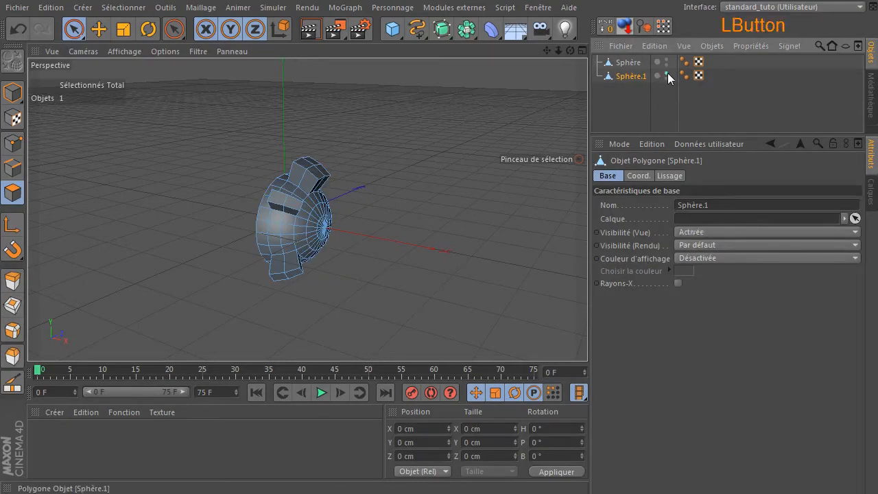
{"action": "left_click", "coordinate": [667, 77]}
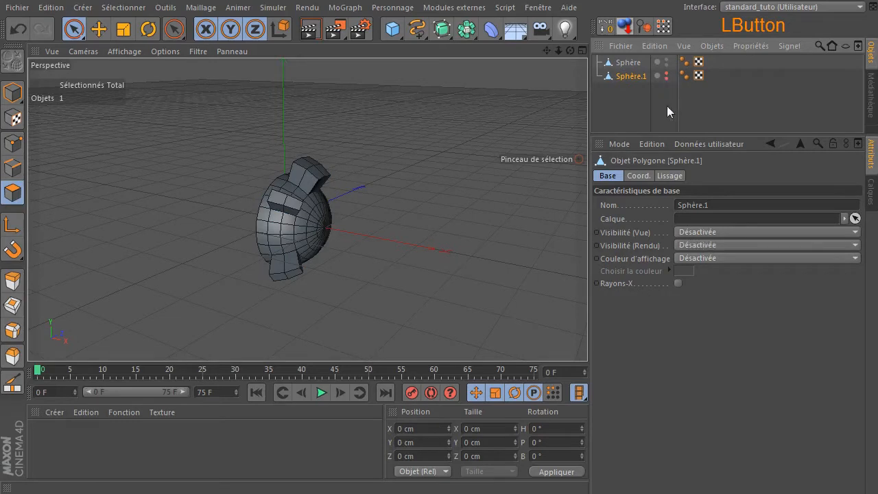
Rename the hidden sphere copy as Sphère backup
{"action": "double_click", "coordinate": [643, 77]}
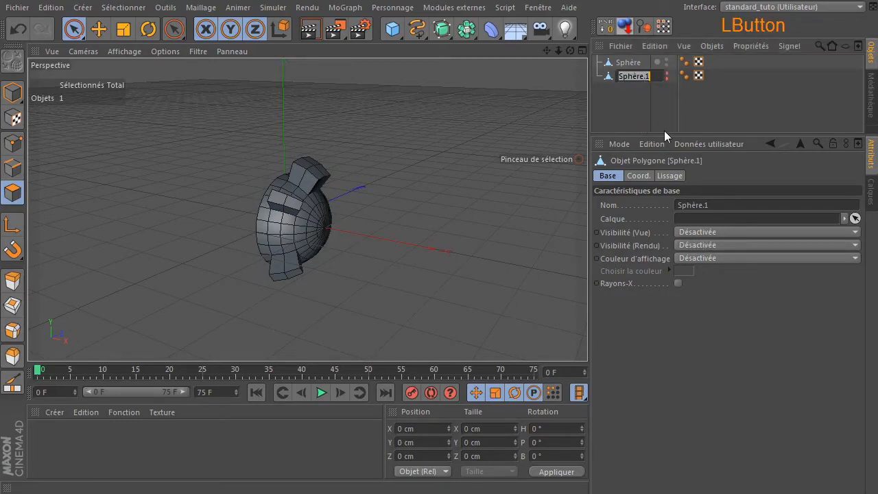
{"action": "key", "text": "Right"}
{"action": "key", "text": "BackSpace"}
{"action": "key", "text": "BackSpace"}
{"action": "type", "text": "backup"}
{"action": "key", "text": "Return"}
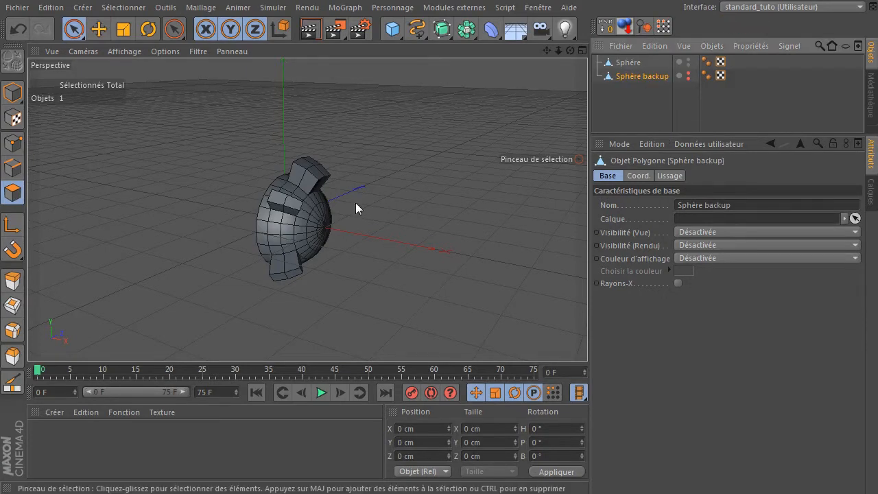
Add a Symétrie object to the scene
{"action": "left_click", "coordinate": [629, 63]}
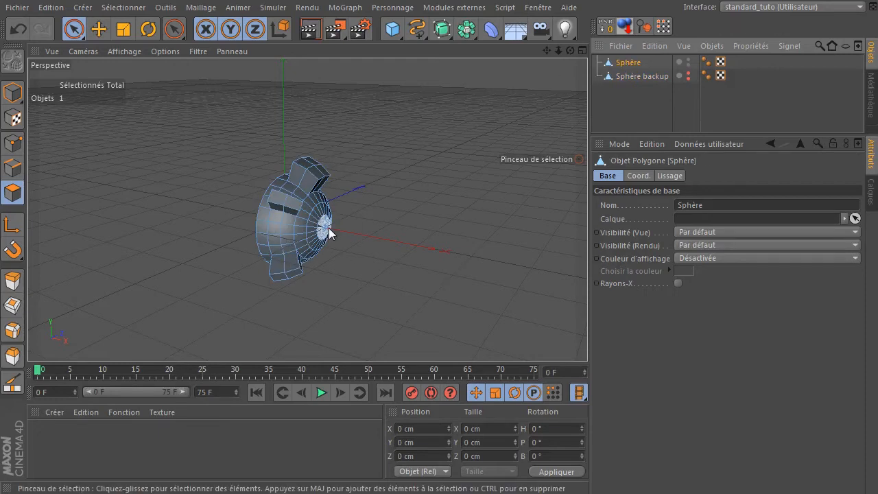
{"action": "left_click", "coordinate": [638, 96]}
{"action": "left_click", "coordinate": [629, 62]}
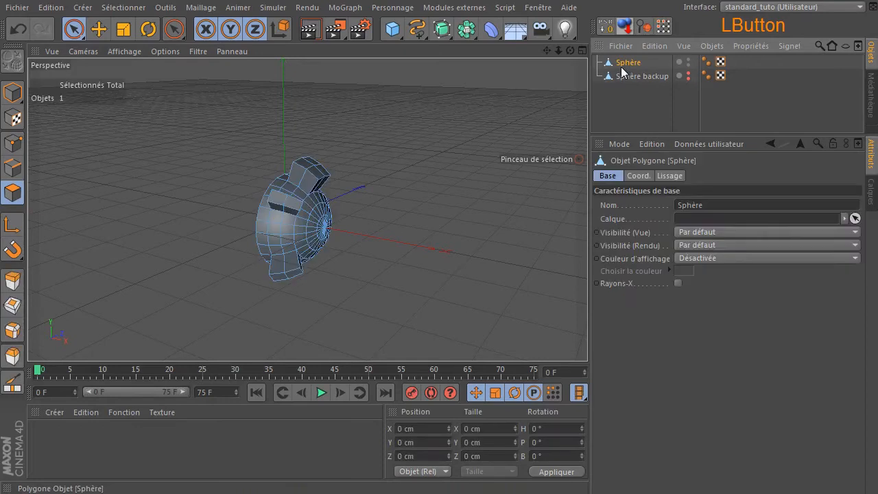
{"action": "left_click_drag", "start_coordinate": [568, 53], "coordinate": [546, 61]}
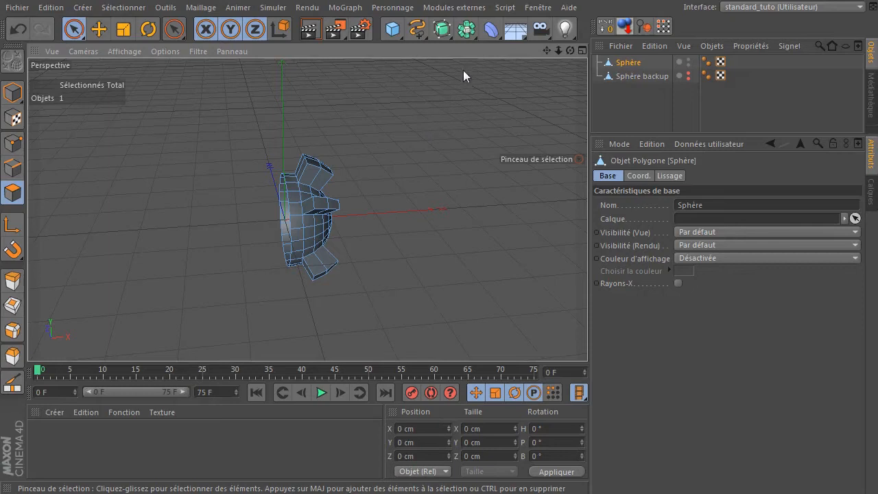
{"action": "left_click", "coordinate": [467, 31]}
{"action": "left_click_drag", "start_coordinate": [469, 34], "coordinate": [621, 93]}
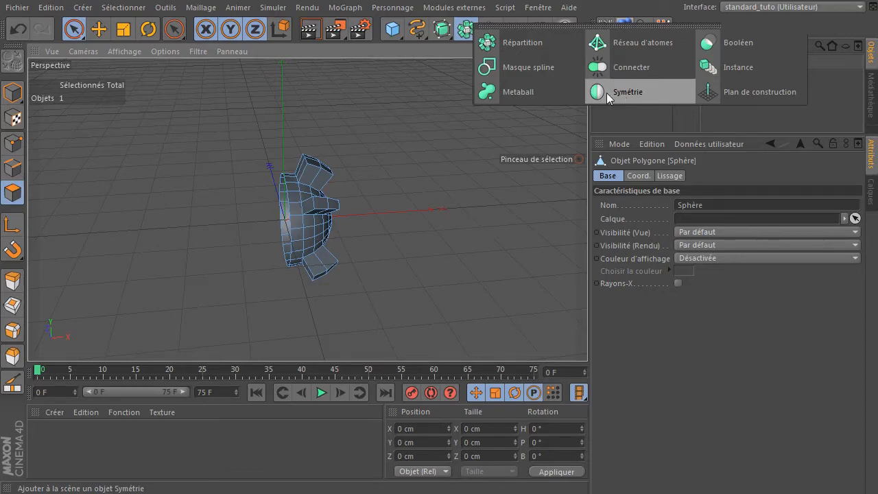
{"action": "left_click_drag", "start_coordinate": [606, 93], "coordinate": [607, 93]}
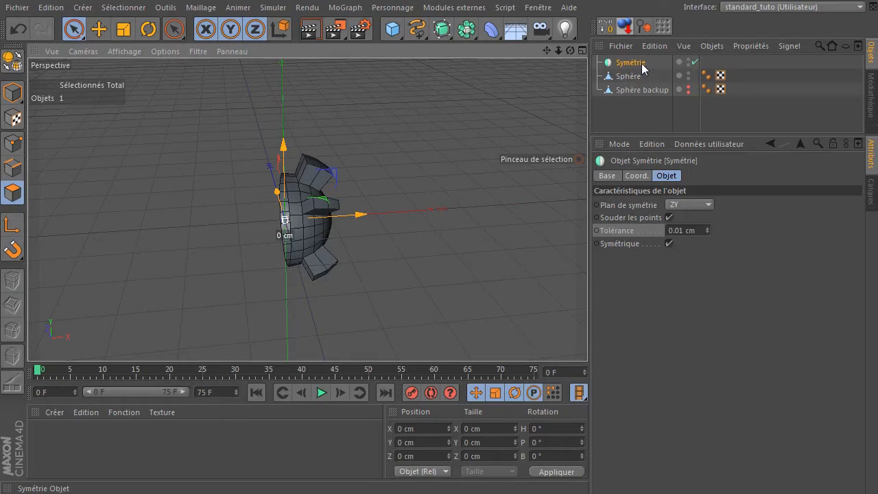
Make the visible Sphère a child of the Symétrie object
{"action": "left_click", "coordinate": [626, 80]}
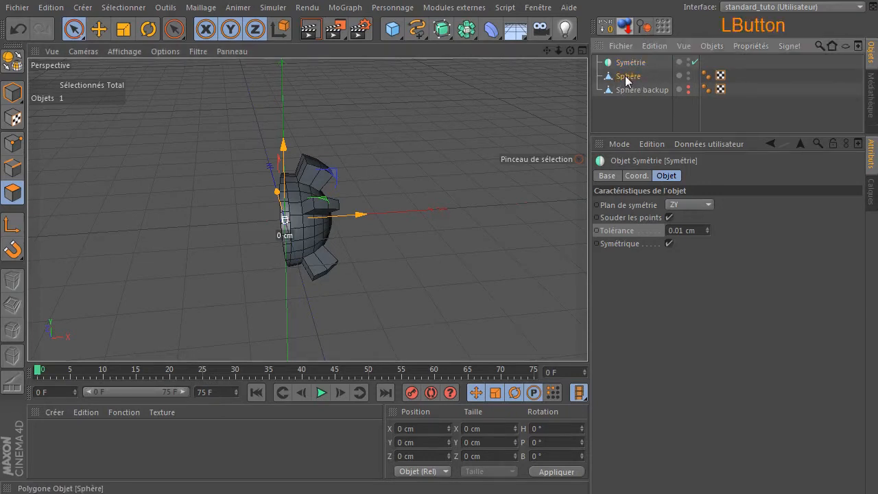
{"action": "scroll", "coordinate": [367, 203], "scroll_direction": "up", "scroll_amount": 3}
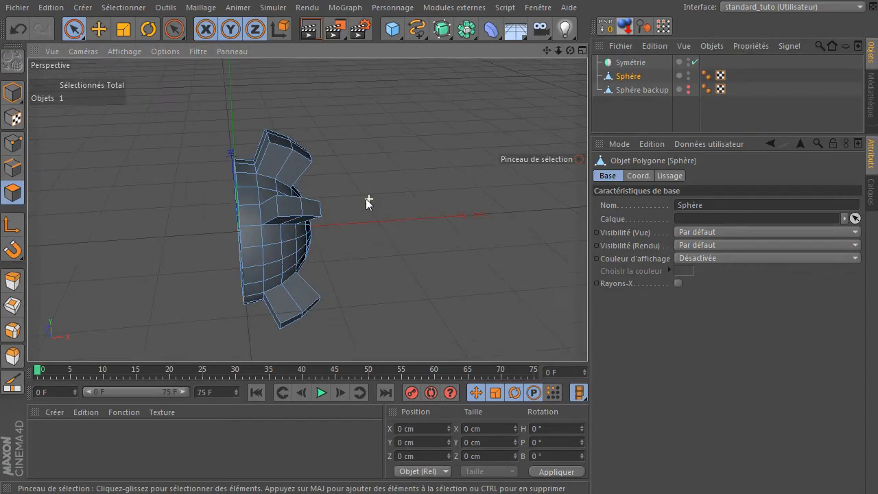
{"action": "left_click_drag", "start_coordinate": [546, 51], "coordinate": [614, 25]}
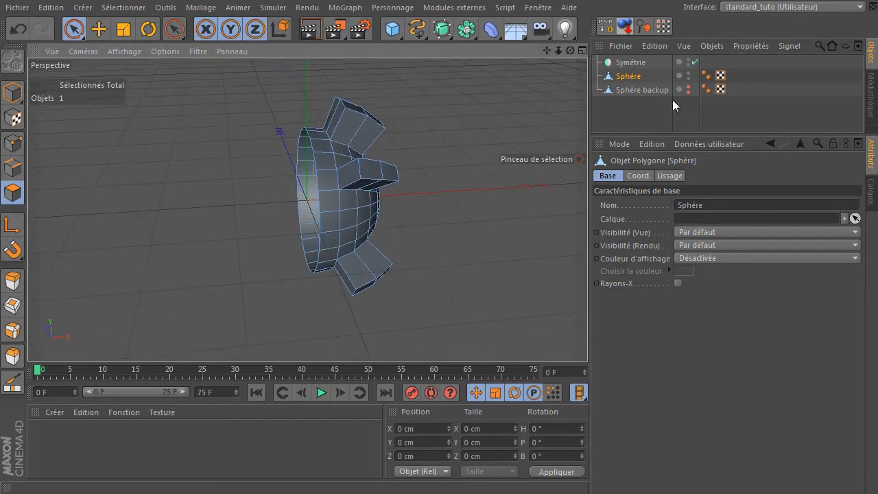
{"action": "left_click", "coordinate": [628, 79]}
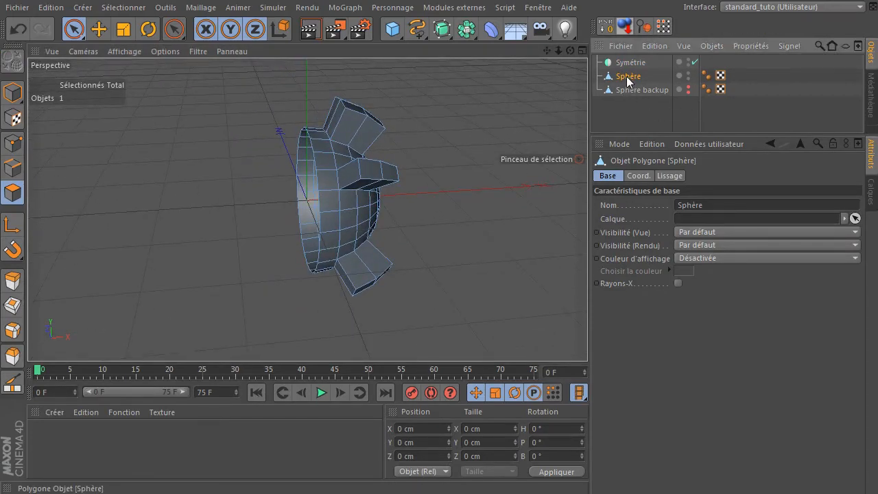
{"action": "mouse_move", "coordinate": [629, 79]}
{"action": "left_mouse_down"}
{"action": "mouse_move", "coordinate": [645, 70]}
{"action": "mouse_move", "coordinate": [638, 66]}
{"action": "left_mouse_up"}
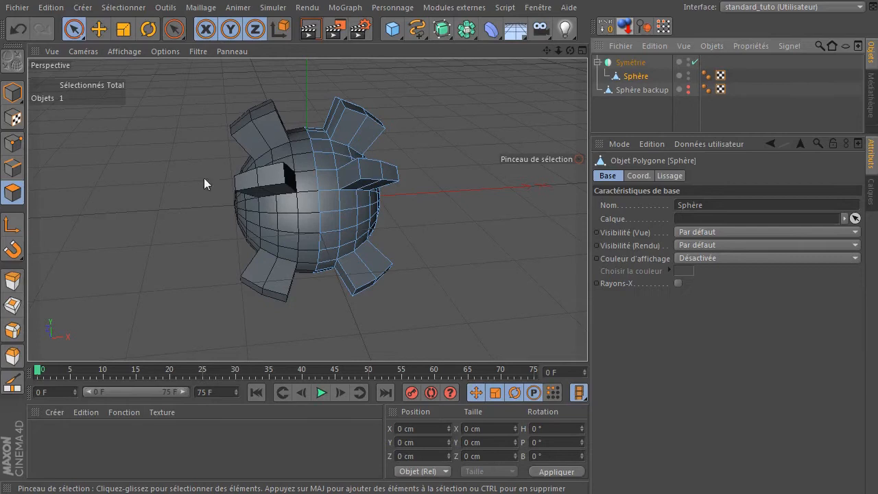
Select two polygons below the side extrusion and move them outward to about X 79 cm and Z -153 cm to test the live symmetry
{"action": "mouse_move", "coordinate": [571, 51]}
{"action": "left_mouse_down"}
{"action": "mouse_move", "coordinate": [529, 59]}
{"action": "mouse_move", "coordinate": [577, 52]}
{"action": "mouse_move", "coordinate": [539, 56]}
{"action": "mouse_move", "coordinate": [556, 54]}
{"action": "left_mouse_up"}
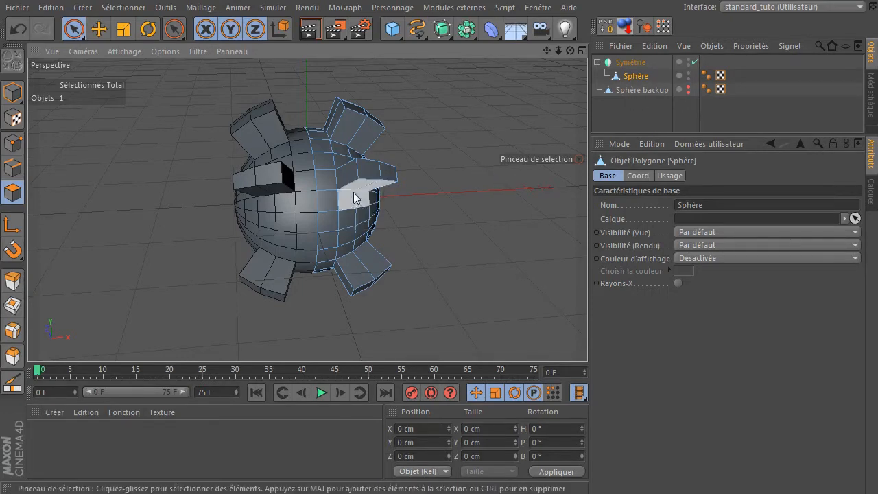
{"action": "left_click", "coordinate": [356, 215]}
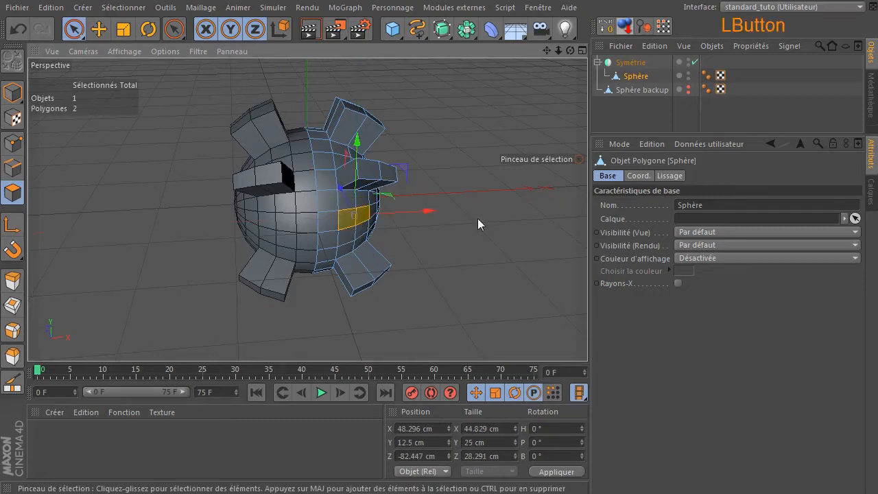
{"action": "left_click_drag", "start_coordinate": [343, 191], "coordinate": [259, 245]}
{"action": "left_click_drag", "start_coordinate": [441, 240], "coordinate": [466, 238]}
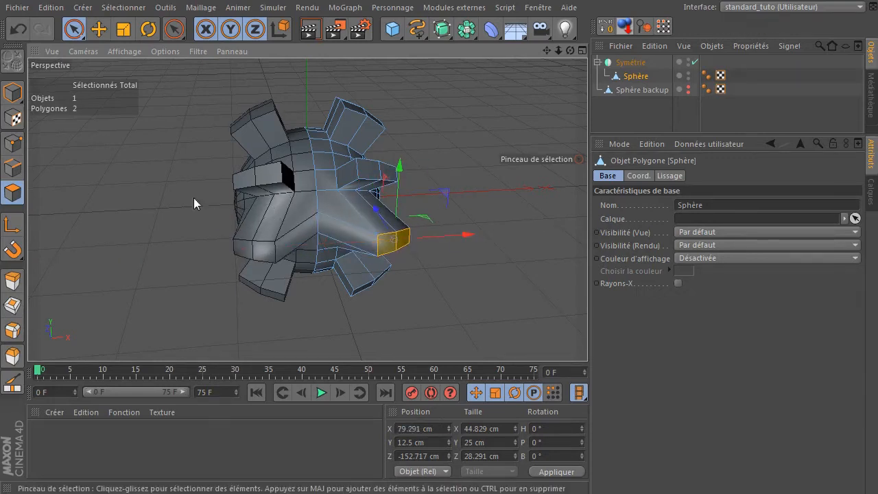
Undo the test moves and the selection of the two polygons on the sphere
{"action": "left_click", "coordinate": [19, 31]}
{"action": "left_click", "coordinate": [19, 31]}
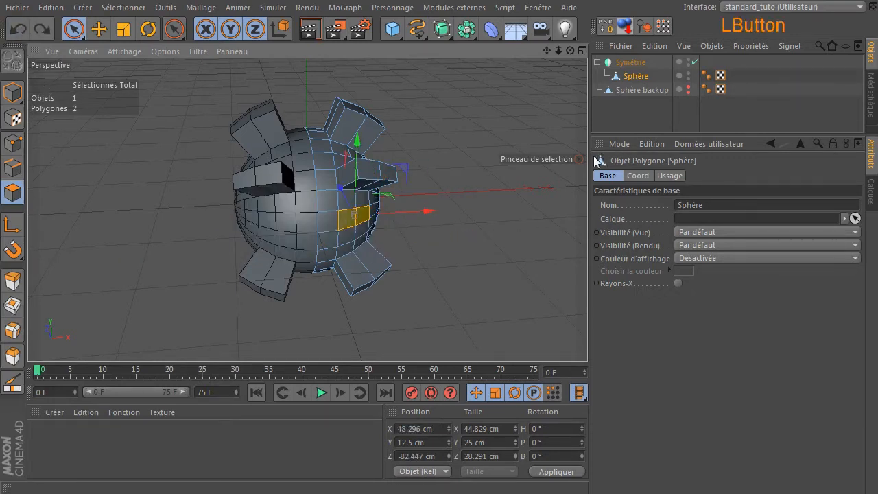
{"action": "left_click", "coordinate": [19, 31]}
Add a Hyper NURBS object and make the Symétrie object its child
{"action": "left_click_drag", "start_coordinate": [570, 50], "coordinate": [307, 201]}
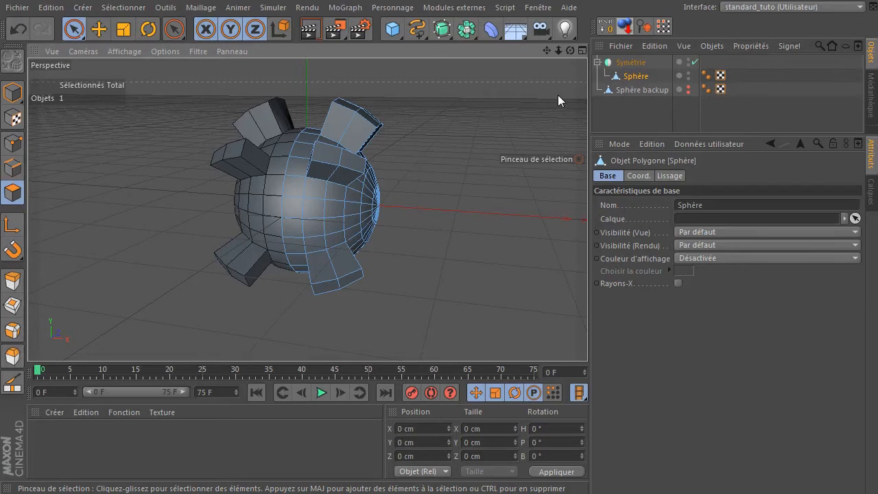
{"action": "left_click", "coordinate": [443, 31]}
{"action": "left_click_drag", "start_coordinate": [627, 75], "coordinate": [641, 63]}
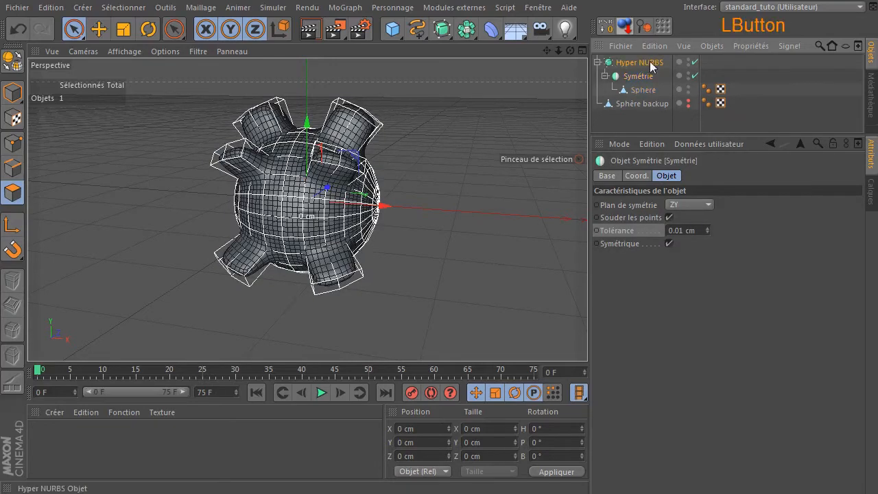
Set the Hyper NURBS subdivision to 1 for the view and 2 for the render
{"action": "left_click", "coordinate": [651, 64]}
{"action": "left_click", "coordinate": [716, 220]}
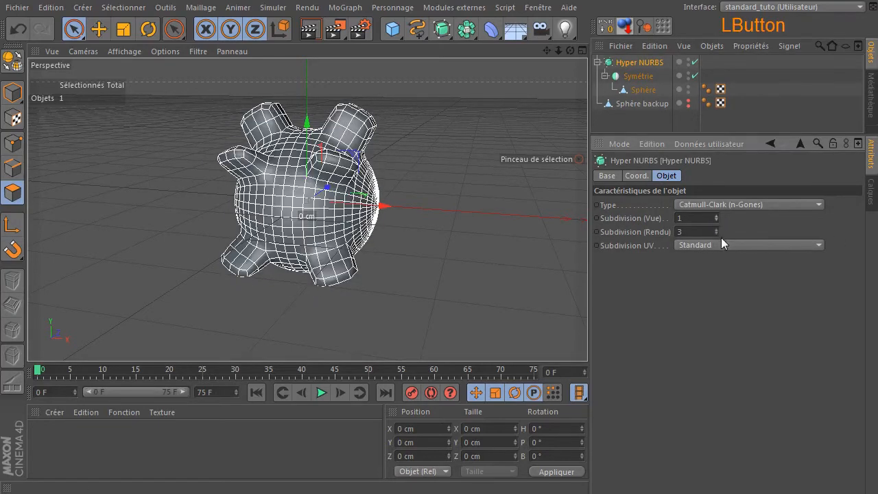
{"action": "left_click", "coordinate": [717, 234]}
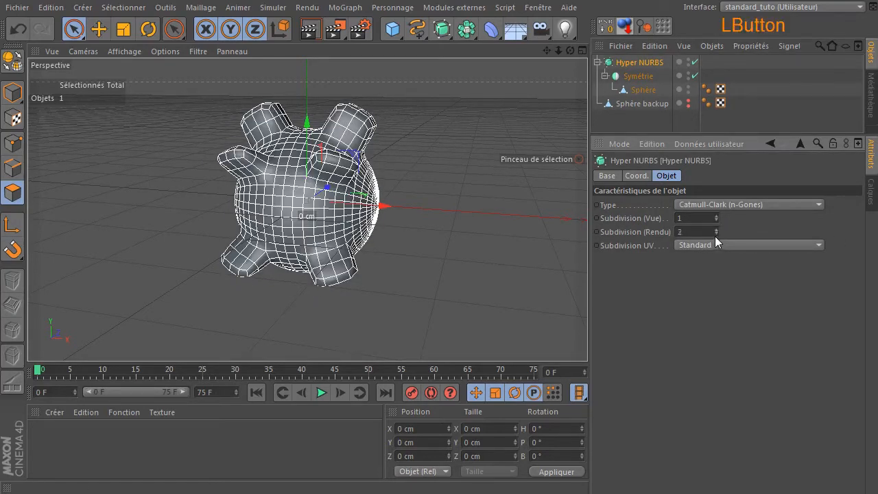
{"action": "left_click", "coordinate": [631, 122]}
Select the Sphère under Symétrie and switch the viewport wire display to Iso-lignes
{"action": "left_click_drag", "start_coordinate": [570, 51], "coordinate": [527, 79]}
{"action": "left_click", "coordinate": [626, 91]}
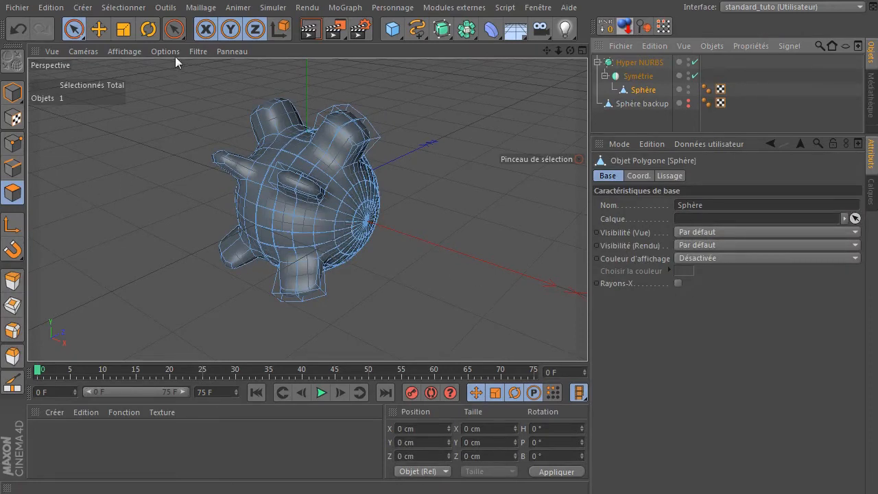
{"action": "left_click", "coordinate": [125, 50]}
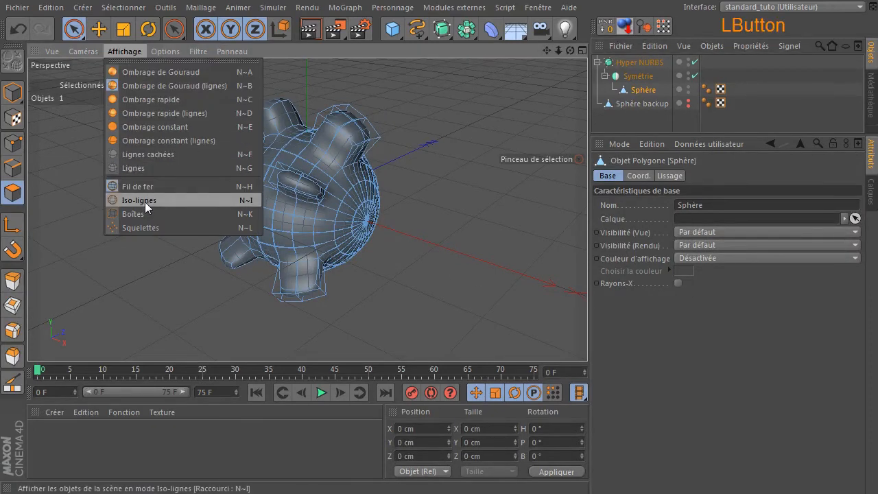
{"action": "left_click", "coordinate": [145, 200]}
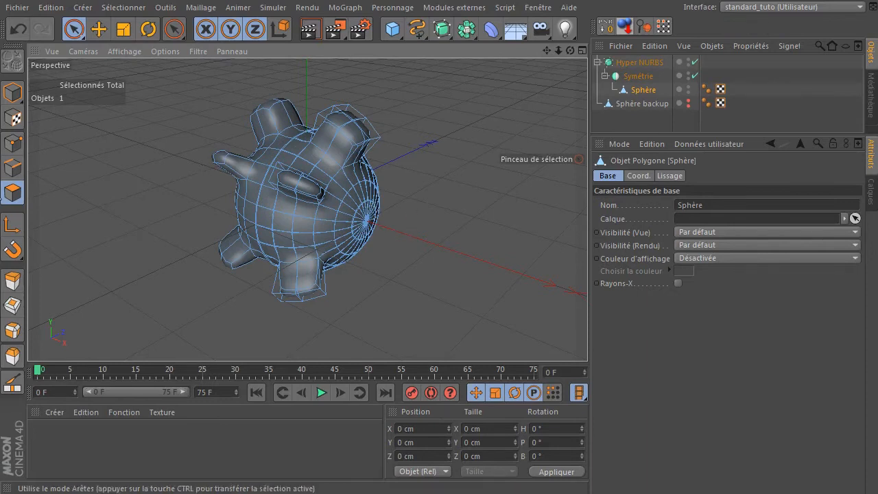
{"action": "left_click", "coordinate": [275, 227]}
{"action": "left_click", "coordinate": [187, 169]}
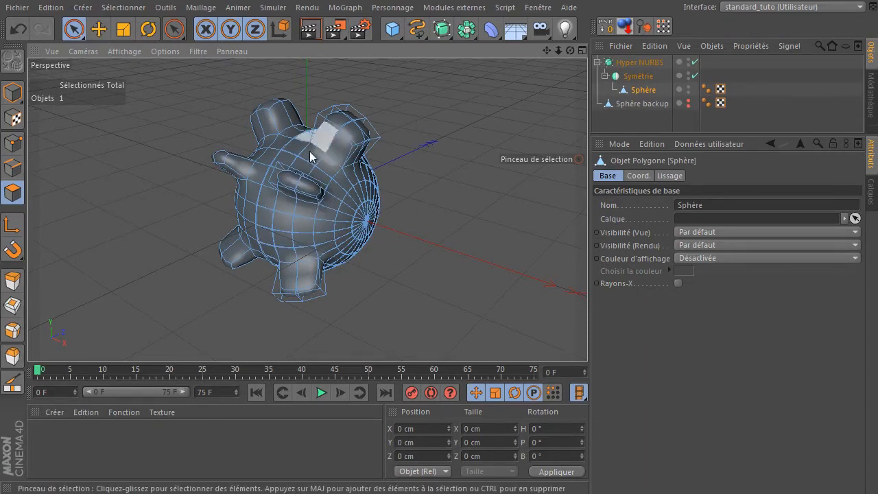
Select two polygons below the side extrusion and move them to about X 120 cm and Z -126 cm to test the smoothed symmetry
{"action": "left_click", "coordinate": [310, 222]}
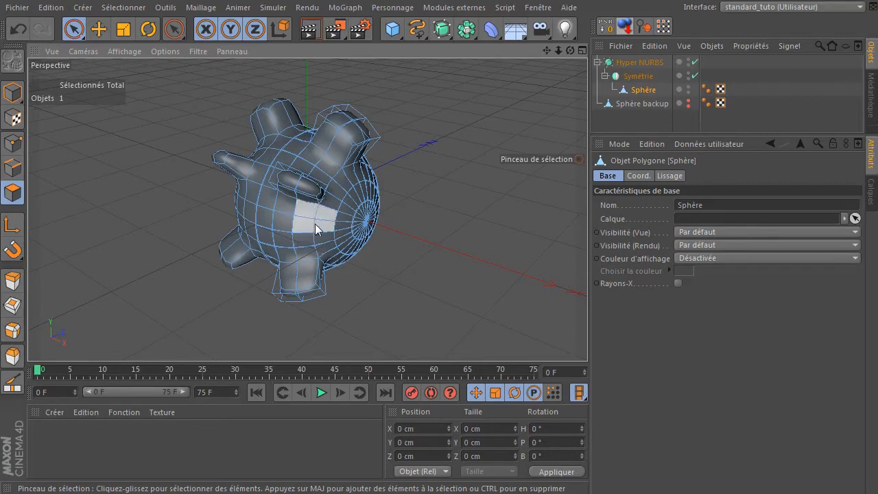
{"action": "left_click_drag", "start_coordinate": [315, 225], "coordinate": [417, 242]}
{"action": "left_click_drag", "start_coordinate": [390, 213], "coordinate": [363, 233]}
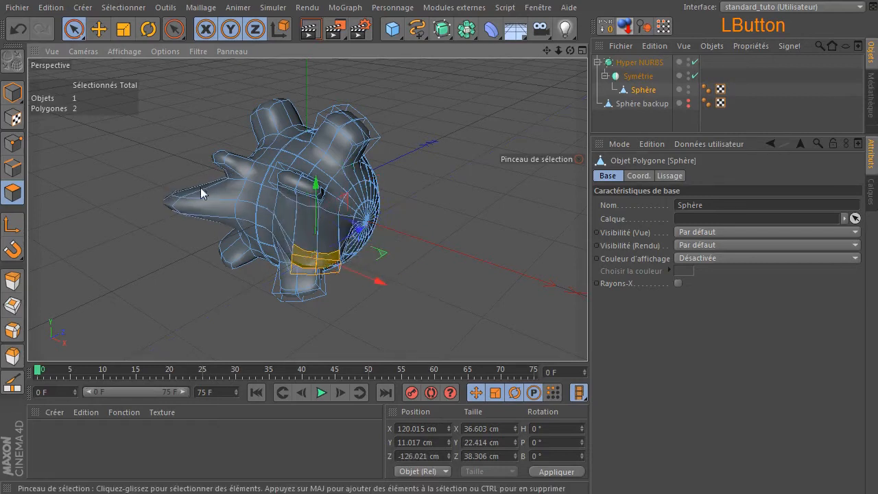
Undo the last moves of the two Sphère polygons and clear the polygon selection
{"action": "left_click", "coordinate": [19, 30]}
{"action": "left_click", "coordinate": [19, 29]}
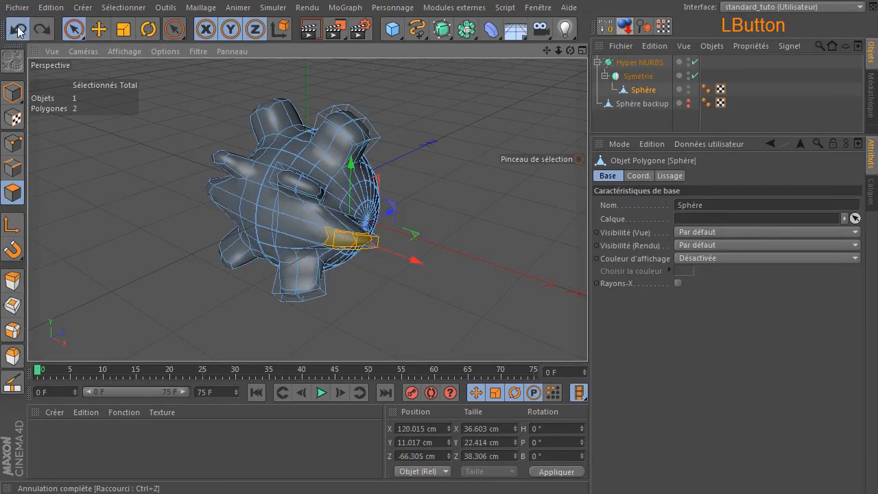
{"action": "left_click", "coordinate": [98, 137]}
Switch the viewport wire display to Fil de fer and deselect all objects
{"action": "left_click", "coordinate": [135, 53]}
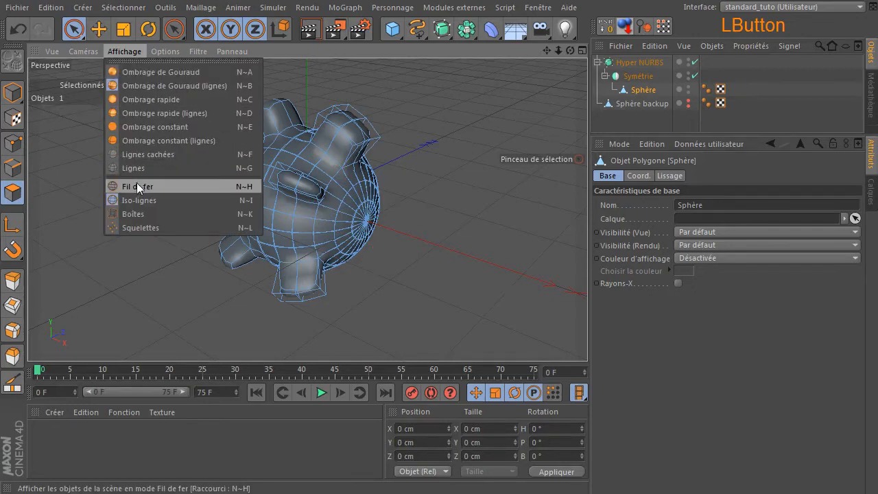
{"action": "left_click", "coordinate": [164, 193]}
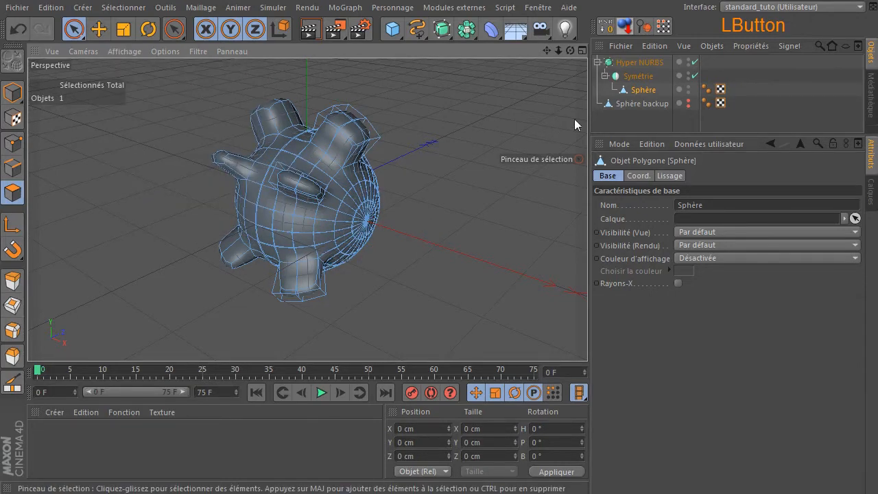
{"action": "left_click", "coordinate": [615, 125]}
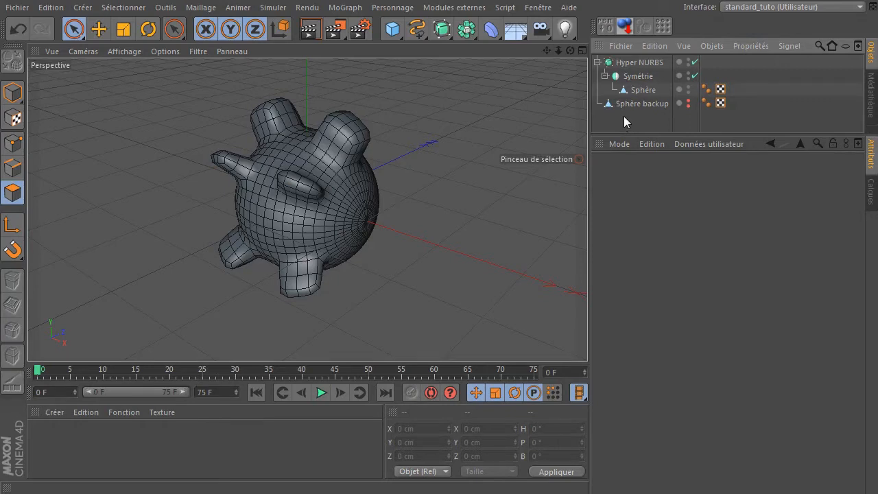
Select the Symétrie object and examine its Plan de symétrie, Souder les points, Tolérance and Symétrique settings
{"action": "scroll", "coordinate": [373, 199], "scroll_direction": "up", "scroll_amount": 1}
{"action": "left_click_drag", "start_coordinate": [547, 51], "coordinate": [563, 76]}
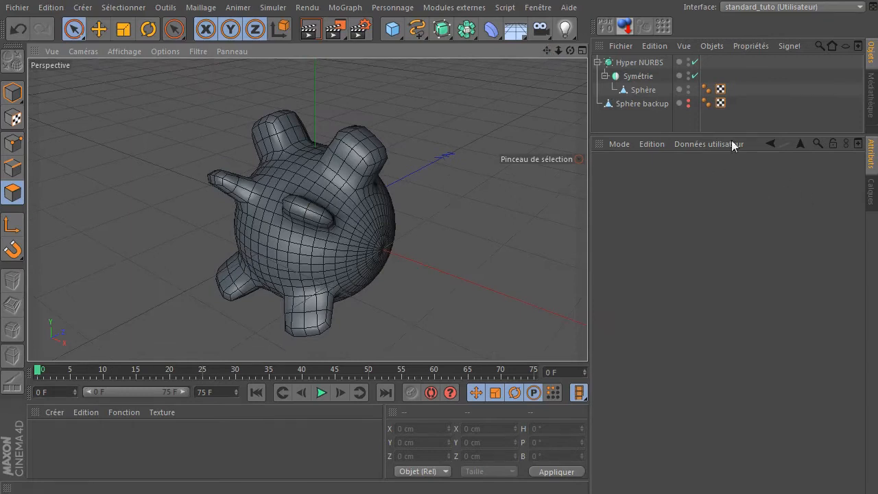
{"action": "left_click", "coordinate": [633, 77]}
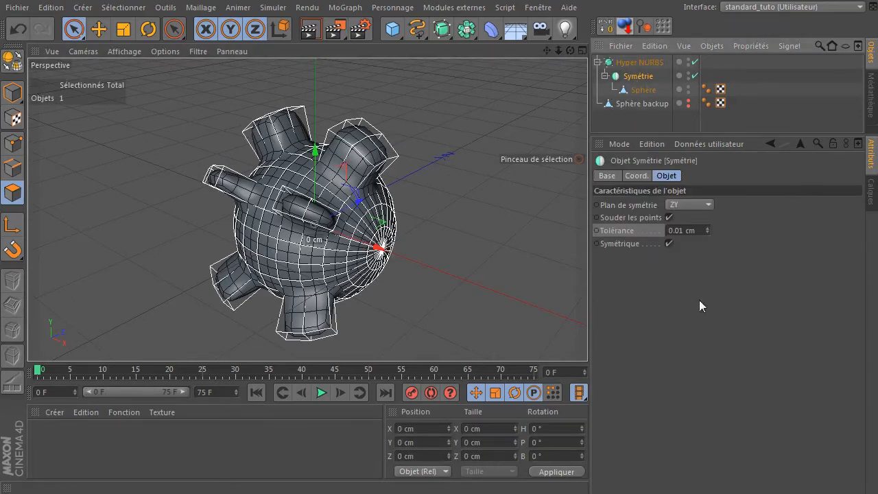
{"action": "left_click", "coordinate": [647, 210]}
{"action": "left_click", "coordinate": [624, 217]}
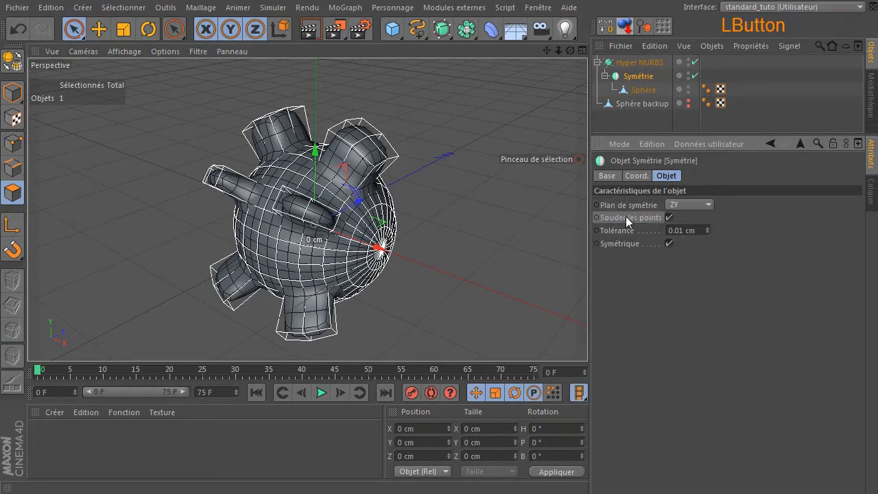
{"action": "left_click", "coordinate": [615, 233]}
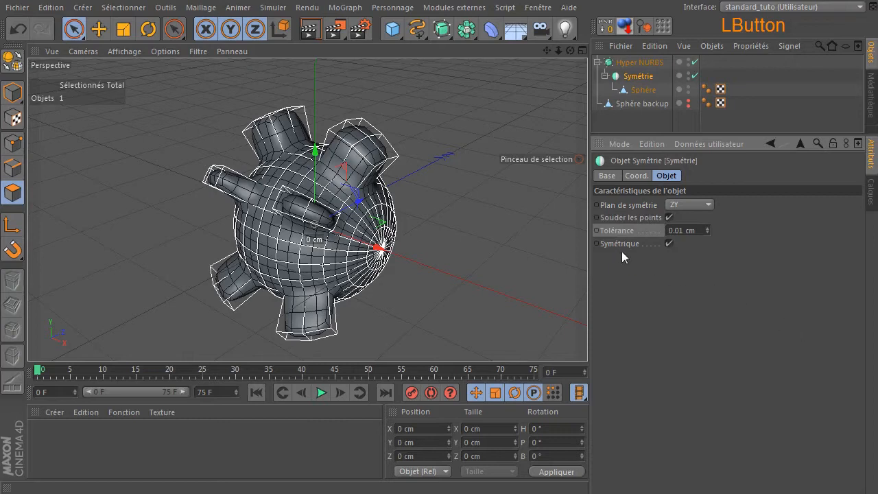
{"action": "left_click", "coordinate": [634, 209]}
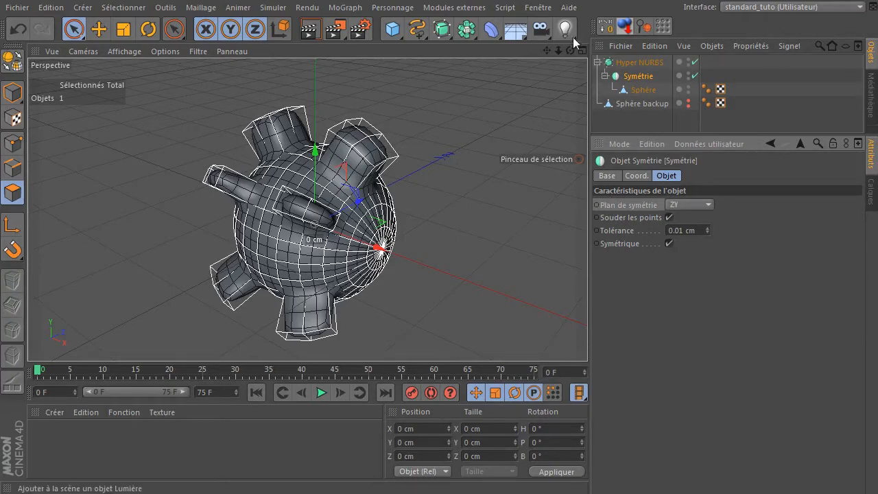
Set the Symétrie object's Plan de symétrie to XY
{"action": "left_click_drag", "start_coordinate": [570, 51], "coordinate": [525, 53]}
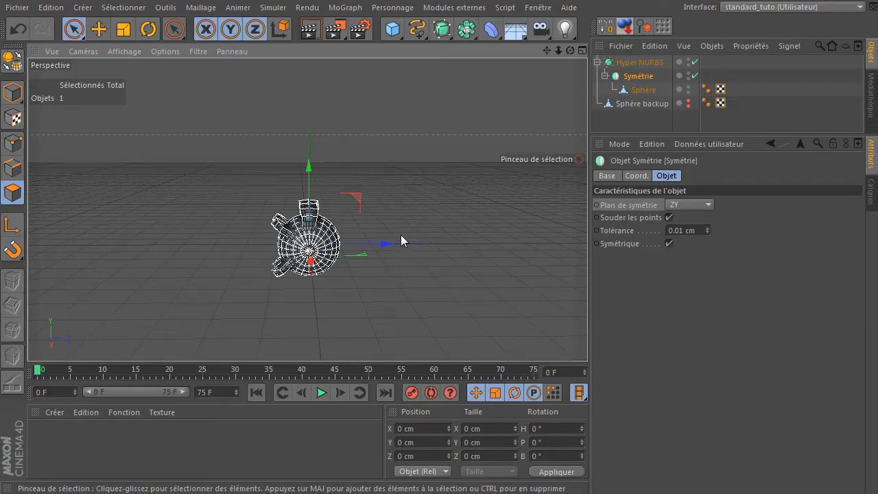
{"action": "left_click_drag", "start_coordinate": [570, 51], "coordinate": [656, 67]}
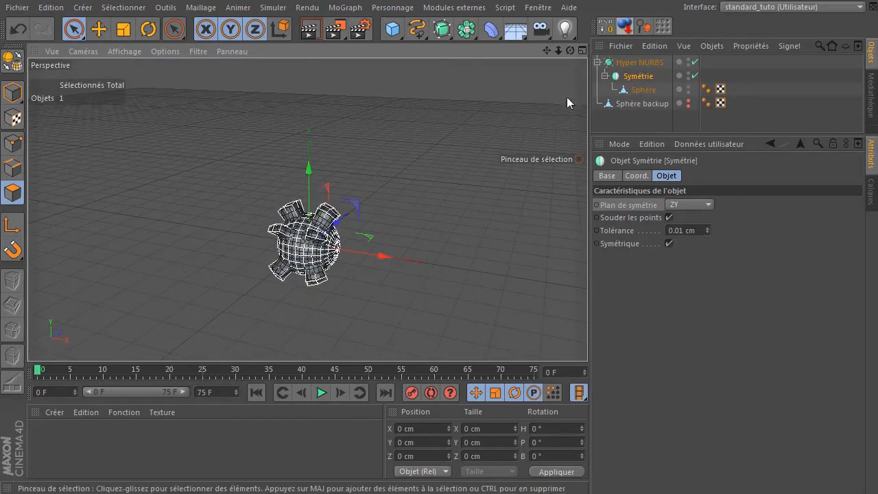
{"action": "left_click_drag", "start_coordinate": [572, 53], "coordinate": [660, 187]}
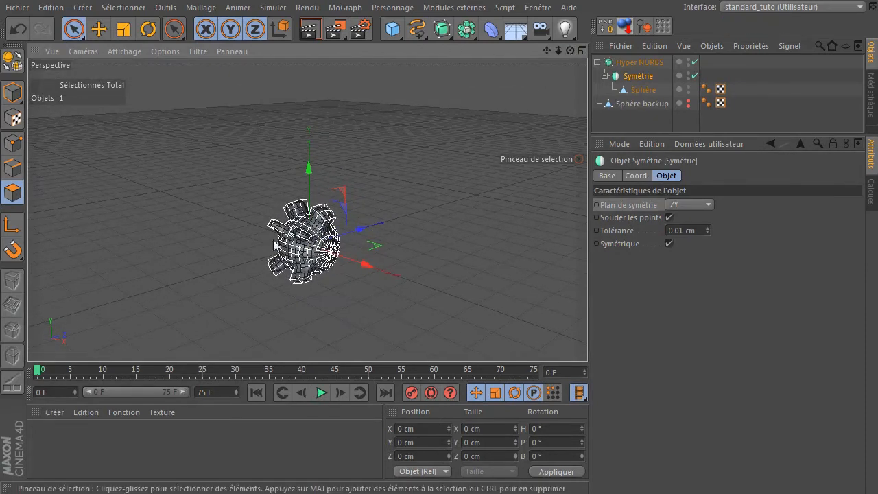
{"action": "scroll", "coordinate": [273, 245], "scroll_direction": "up", "scroll_amount": 4}
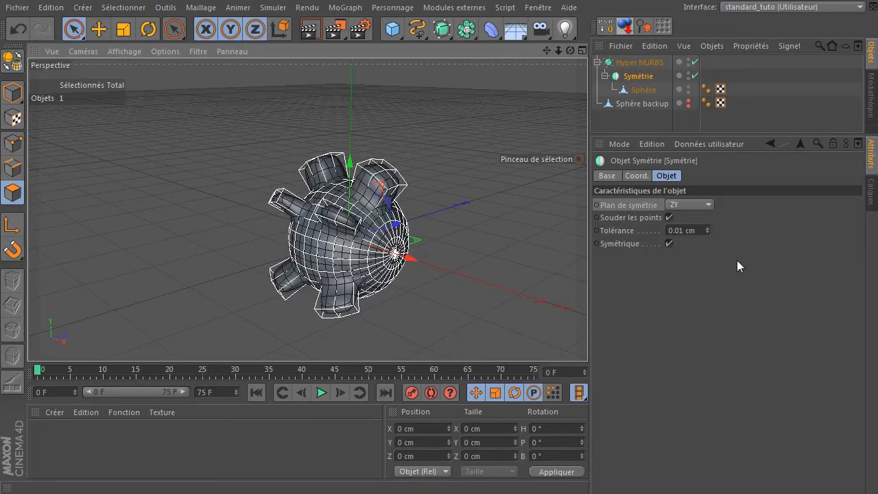
{"action": "left_click", "coordinate": [696, 206]}
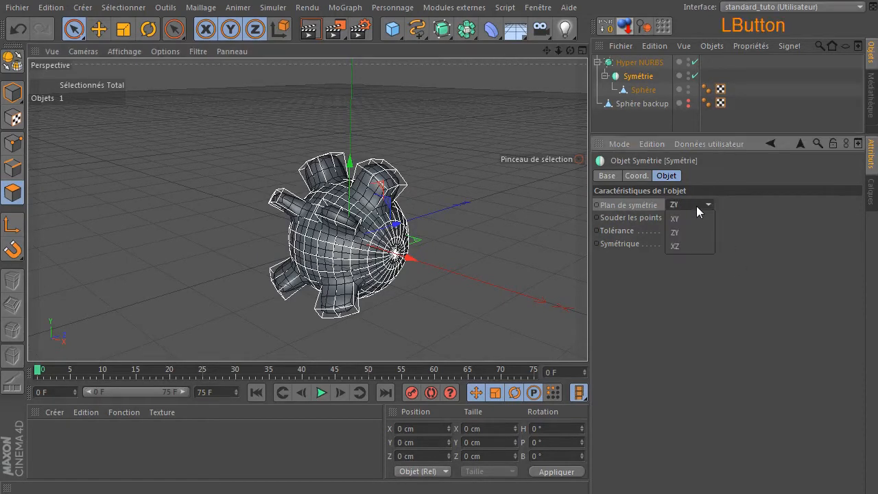
{"action": "left_click", "coordinate": [697, 217]}
Move the Sphère in model mode to about Z -137 cm to test the XY symmetry plane, and undo the move
{"action": "left_click_drag", "start_coordinate": [570, 50], "coordinate": [500, 48]}
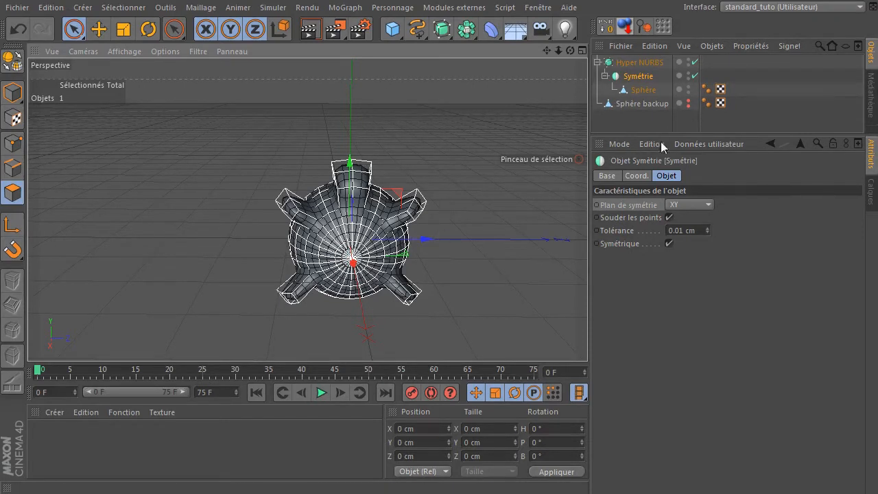
{"action": "left_click", "coordinate": [643, 90]}
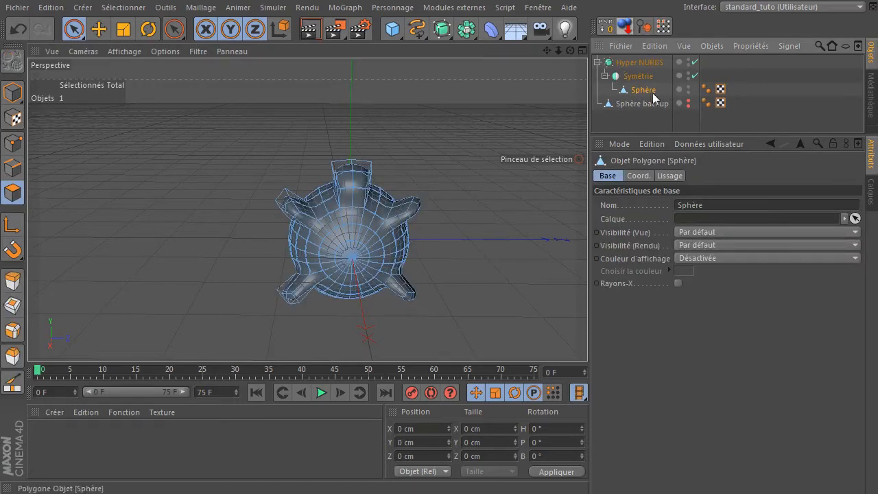
{"action": "left_click", "coordinate": [12, 93]}
{"action": "left_click_drag", "start_coordinate": [423, 241], "coordinate": [340, 257]}
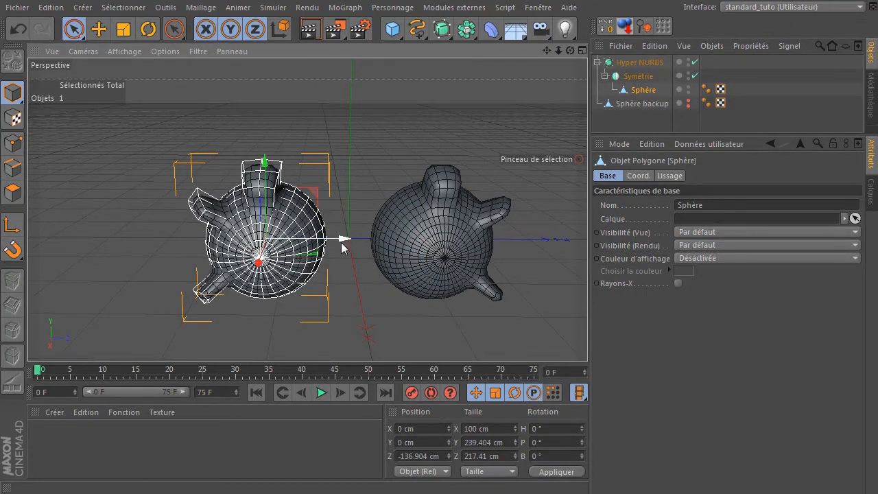
{"action": "left_click", "coordinate": [18, 28]}
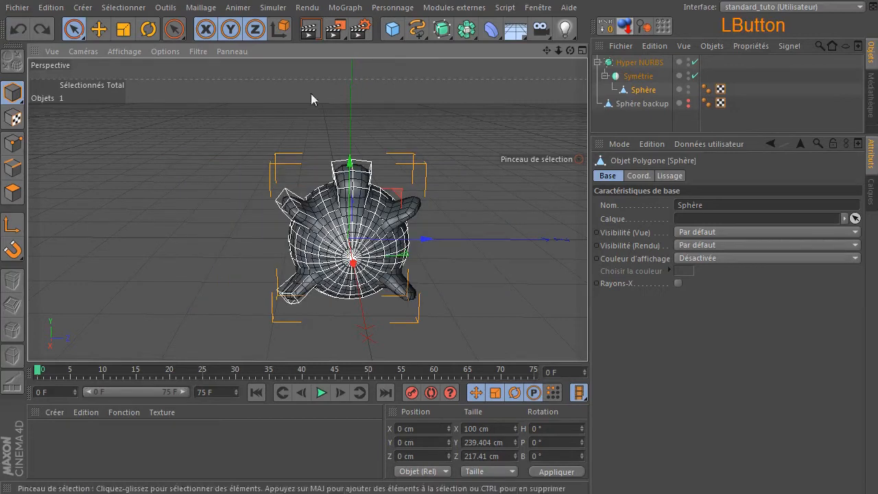
Set the Symétrie object's Plan de symétrie to XZ
{"action": "left_click", "coordinate": [638, 75]}
{"action": "left_click", "coordinate": [710, 205]}
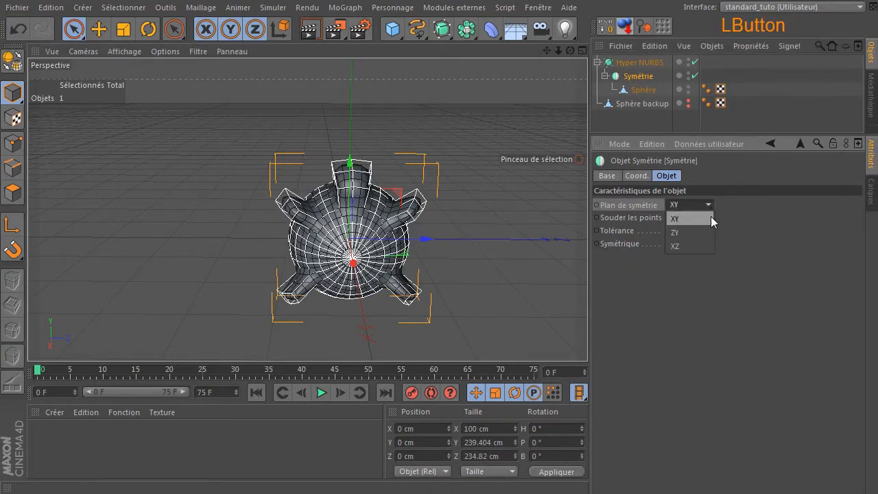
{"action": "left_click", "coordinate": [703, 246]}
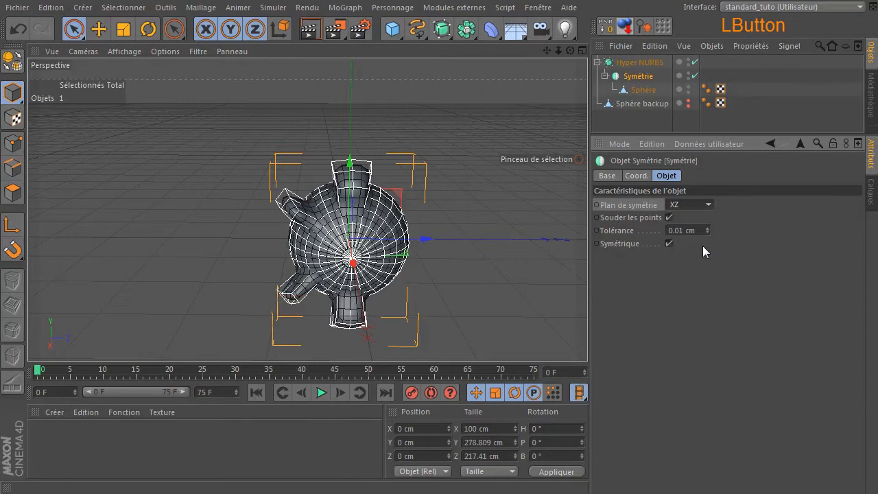
Move the Sphère up to about Y 139 cm to test the XZ symmetry plane, and undo the move
{"action": "left_click_drag", "start_coordinate": [570, 50], "coordinate": [603, 66]}
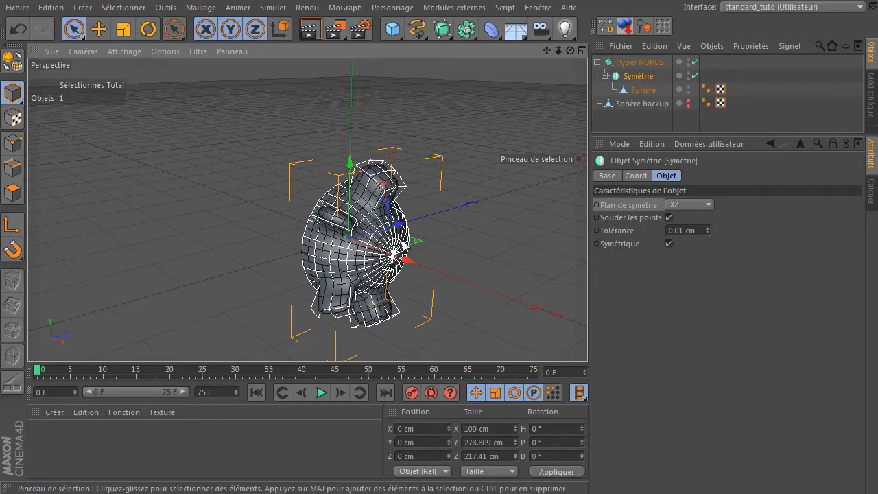
{"action": "left_click_drag", "start_coordinate": [351, 165], "coordinate": [350, 103]}
{"action": "left_click", "coordinate": [15, 29]}
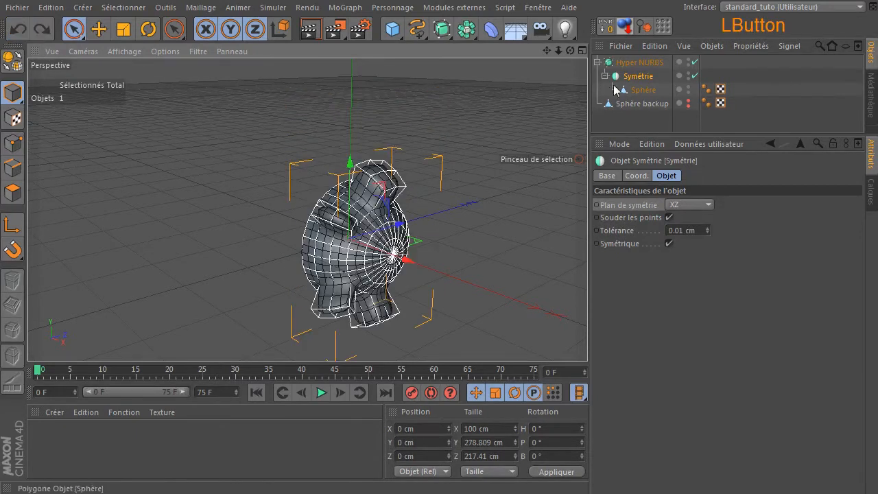
{"action": "left_click", "coordinate": [629, 92]}
{"action": "left_click_drag", "start_coordinate": [350, 165], "coordinate": [349, 81]}
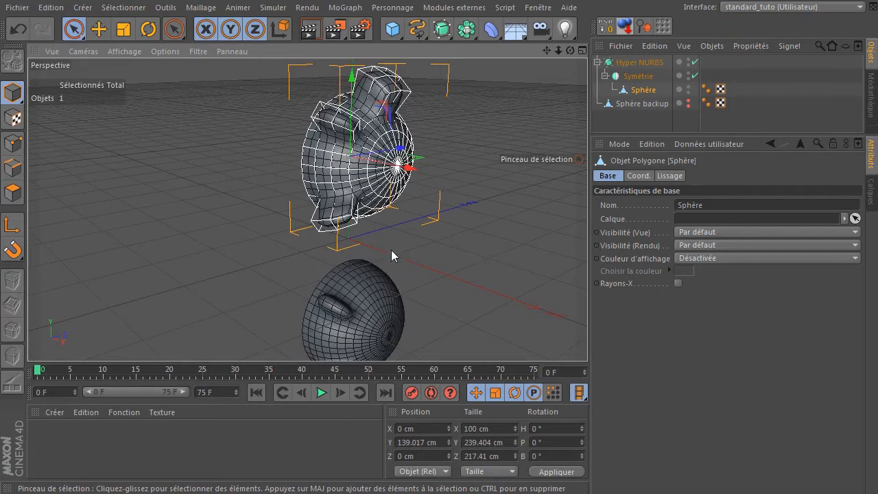
{"action": "left_click", "coordinate": [18, 29]}
Set the Symétrie object's Plan de symétrie back to ZY
{"action": "left_click", "coordinate": [638, 76]}
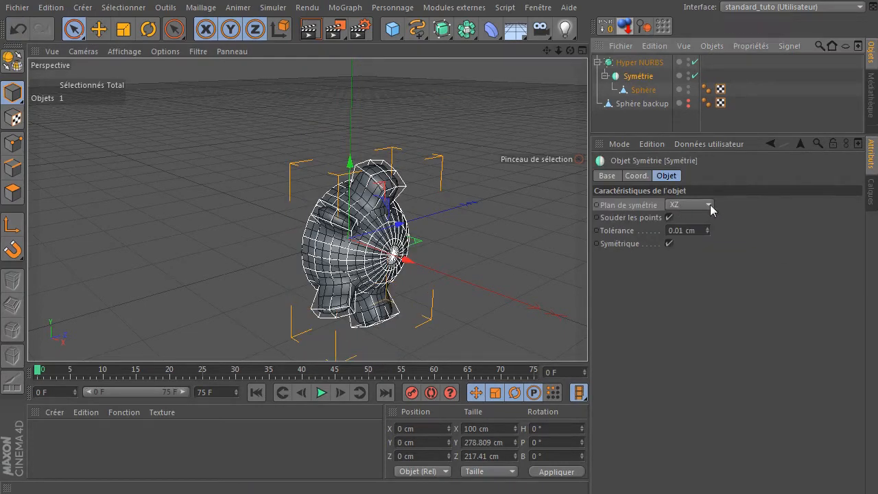
{"action": "left_click_drag", "start_coordinate": [569, 52], "coordinate": [665, 149]}
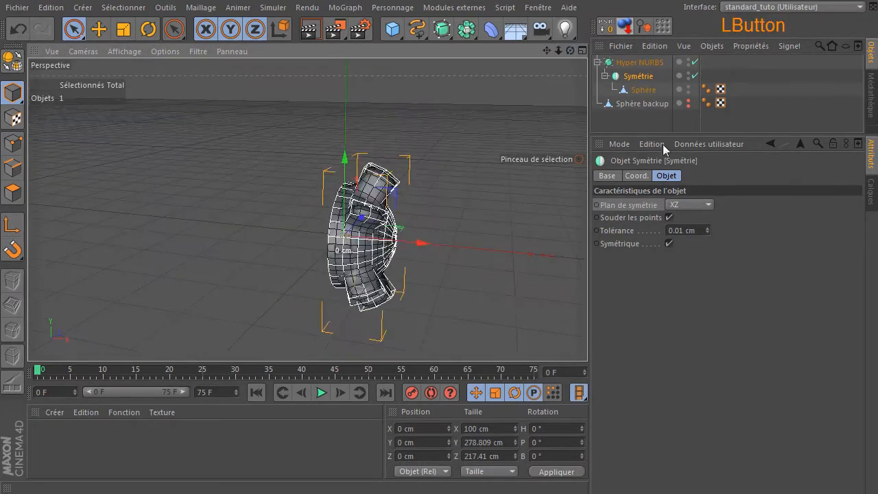
{"action": "left_click", "coordinate": [683, 205]}
{"action": "left_click", "coordinate": [697, 234]}
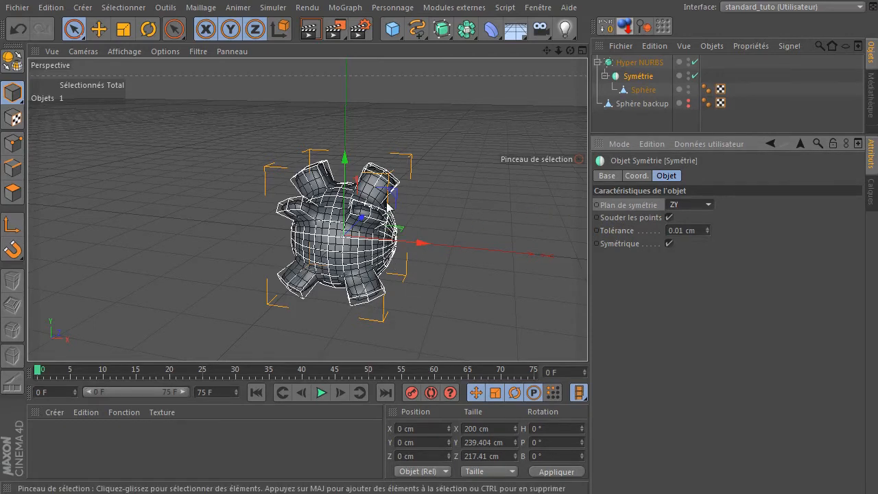
Move the Sphère to about X -155 cm to test the ZY symmetry plane, and undo the move
{"action": "left_click", "coordinate": [636, 89]}
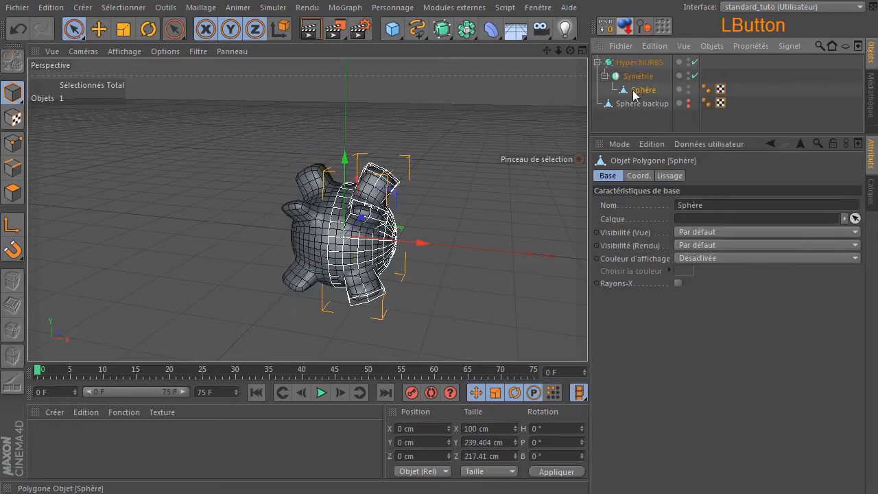
{"action": "left_click_drag", "start_coordinate": [425, 249], "coordinate": [341, 238]}
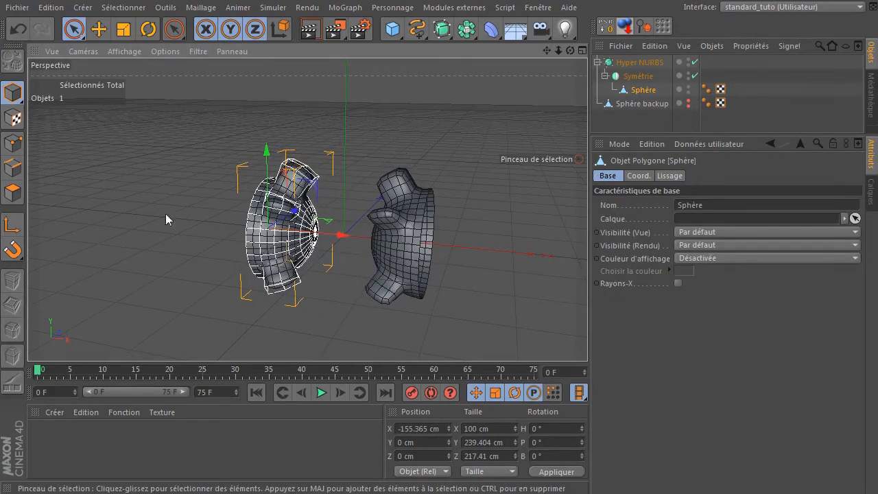
{"action": "left_click", "coordinate": [18, 29]}
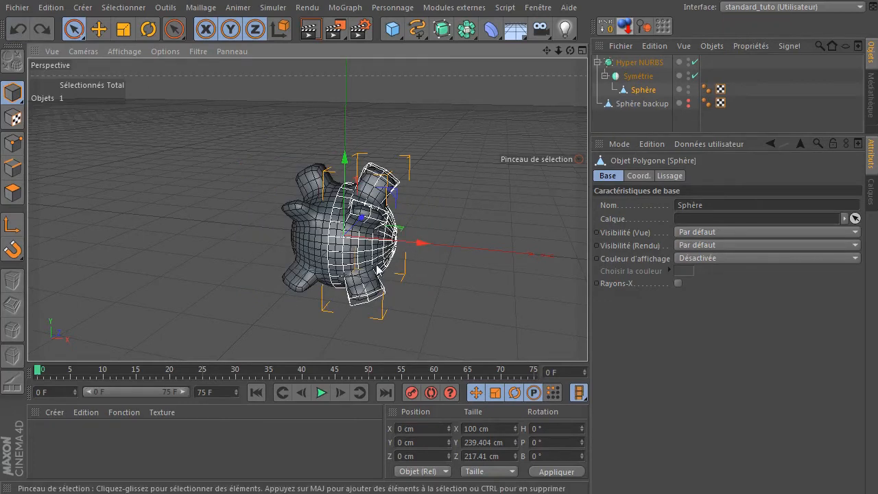
Shift the Sphère slightly along positive X to open a narrow gap at the symmetry seam, and deselect all objects
{"action": "scroll", "coordinate": [376, 269], "scroll_direction": "up", "scroll_amount": 1}
{"action": "scroll", "coordinate": [393, 259], "scroll_direction": "up", "scroll_amount": 2}
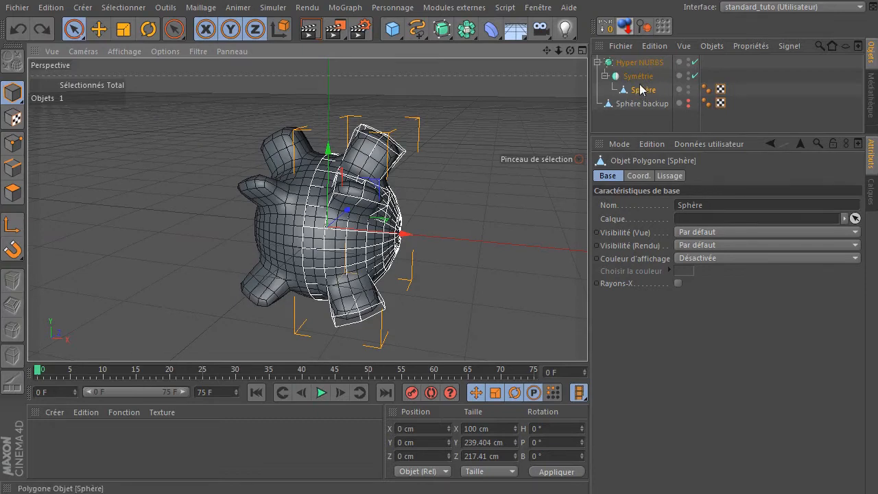
{"action": "left_click", "coordinate": [638, 111]}
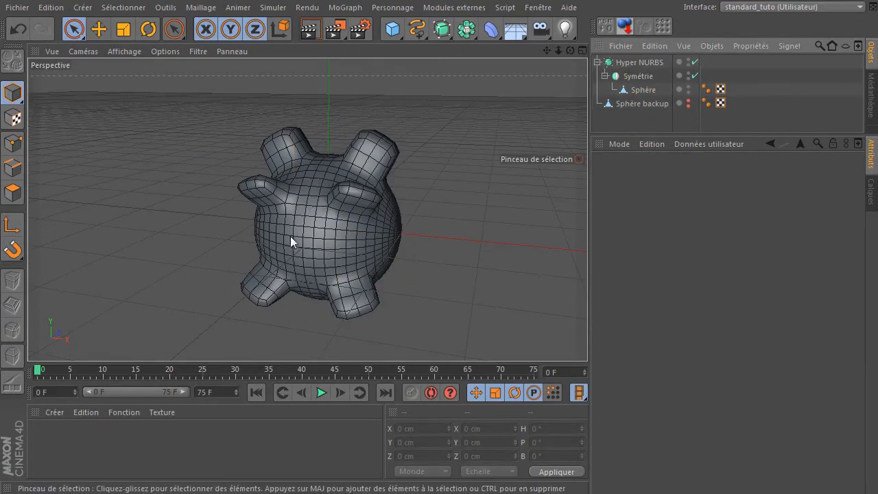
{"action": "scroll", "coordinate": [290, 236], "scroll_direction": "up", "scroll_amount": 4}
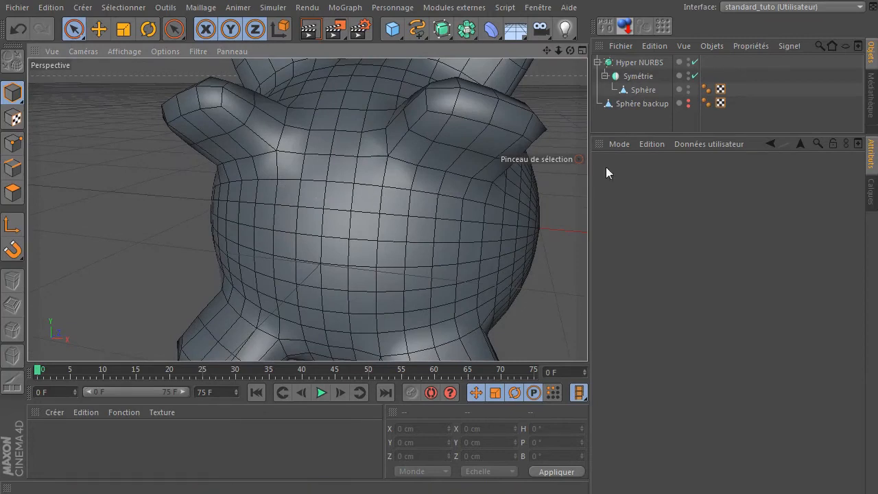
{"action": "left_click", "coordinate": [633, 89]}
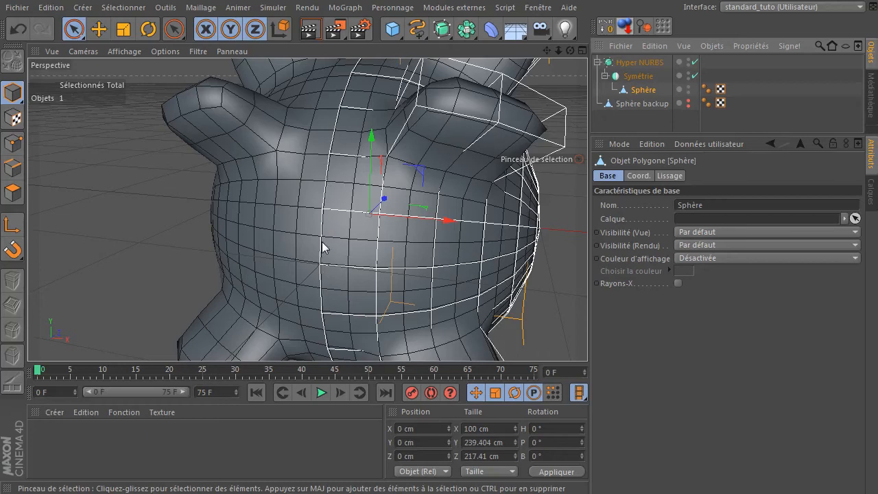
{"action": "left_click_drag", "start_coordinate": [454, 221], "coordinate": [459, 223]}
{"action": "left_click", "coordinate": [615, 112]}
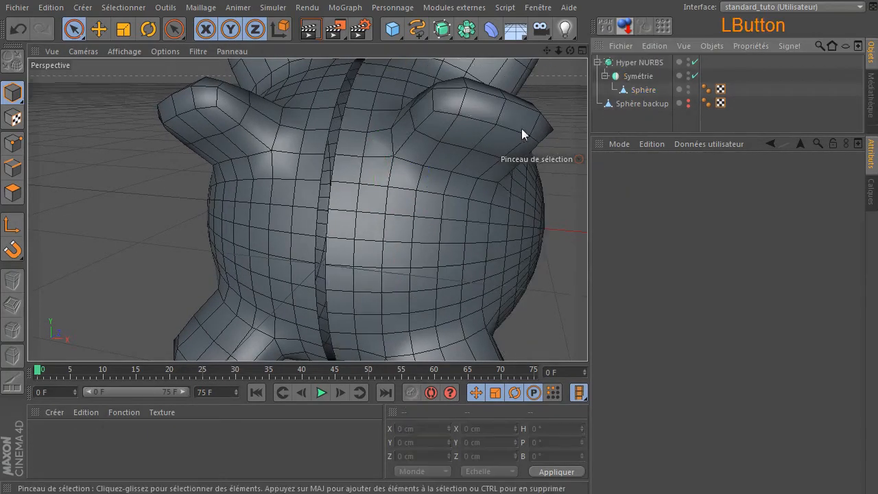
{"action": "left_click_drag", "start_coordinate": [559, 50], "coordinate": [406, 180]}
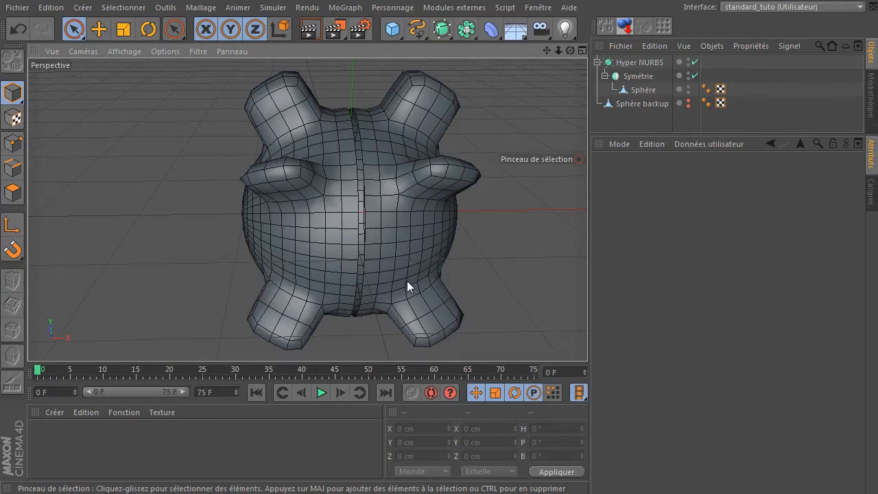
Select a point on the Sphère's open seam edge in point mode, and deselect it
{"action": "left_click", "coordinate": [13, 143]}
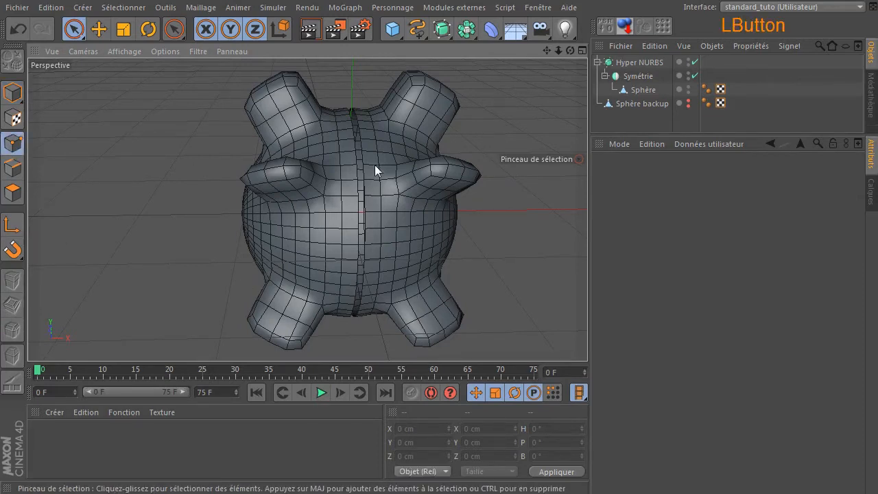
{"action": "left_click", "coordinate": [632, 91]}
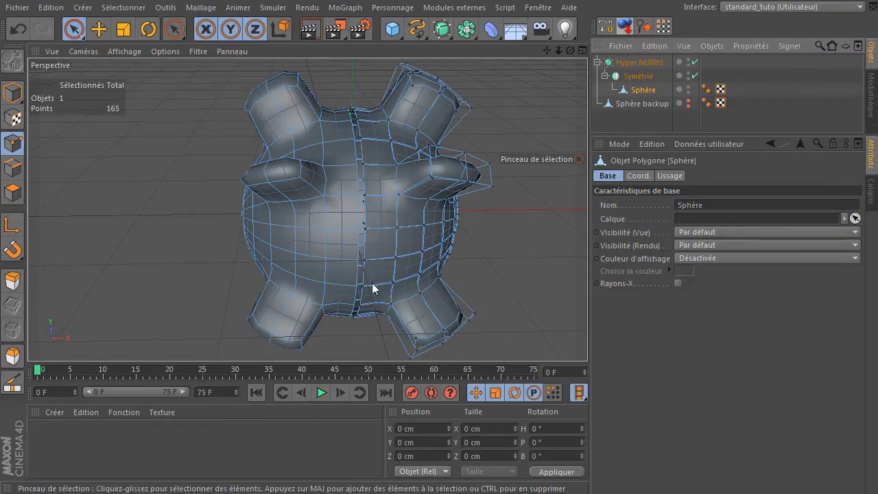
{"action": "left_click", "coordinate": [370, 194]}
{"action": "scroll", "coordinate": [381, 278], "scroll_direction": "up", "scroll_amount": 3}
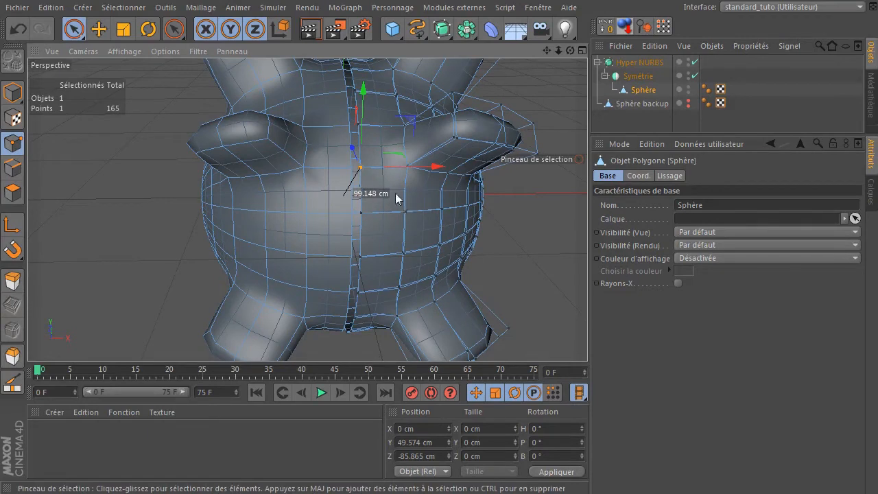
{"action": "left_click_drag", "start_coordinate": [570, 50], "coordinate": [514, 31]}
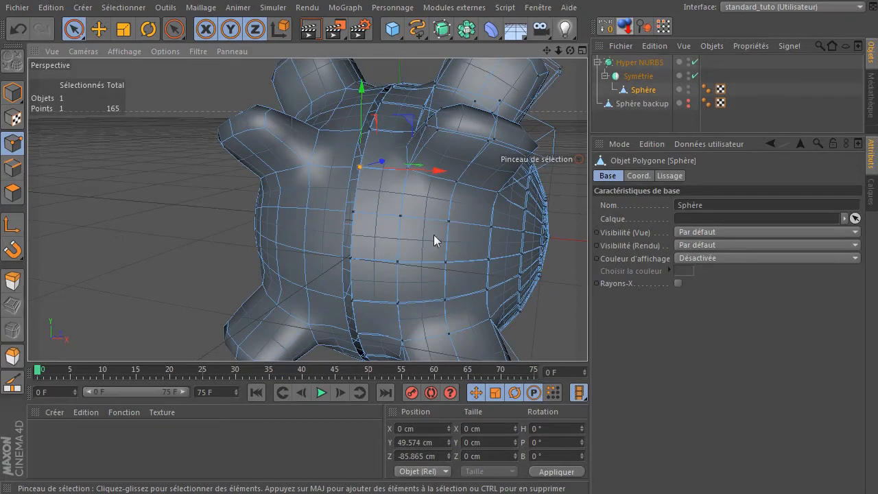
{"action": "mouse_move", "coordinate": [361, 216]}
{"action": "left_mouse_down"}
{"action": "mouse_move", "coordinate": [304, 274]}
{"action": "mouse_move", "coordinate": [293, 252]}
{"action": "left_mouse_up"}
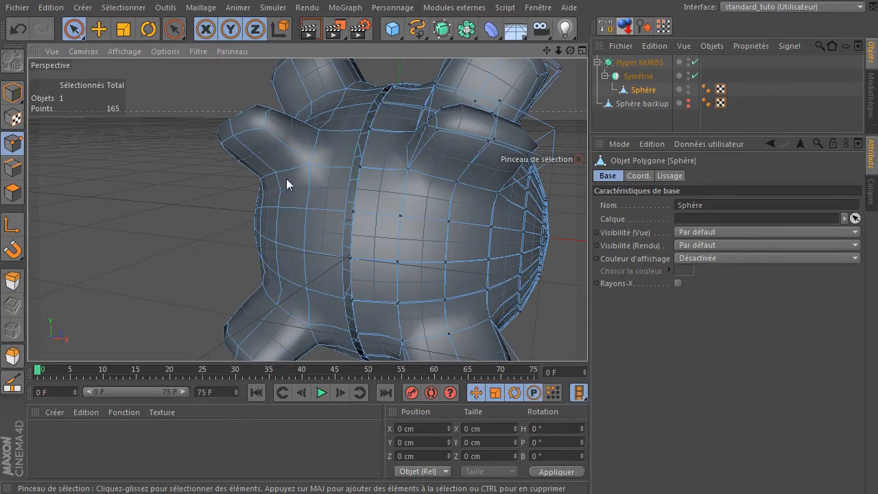
Switch the coordinate display to Monde and select a point on the Sphère's seam edge
{"action": "left_click", "coordinate": [425, 473]}
{"action": "left_click", "coordinate": [412, 488]}
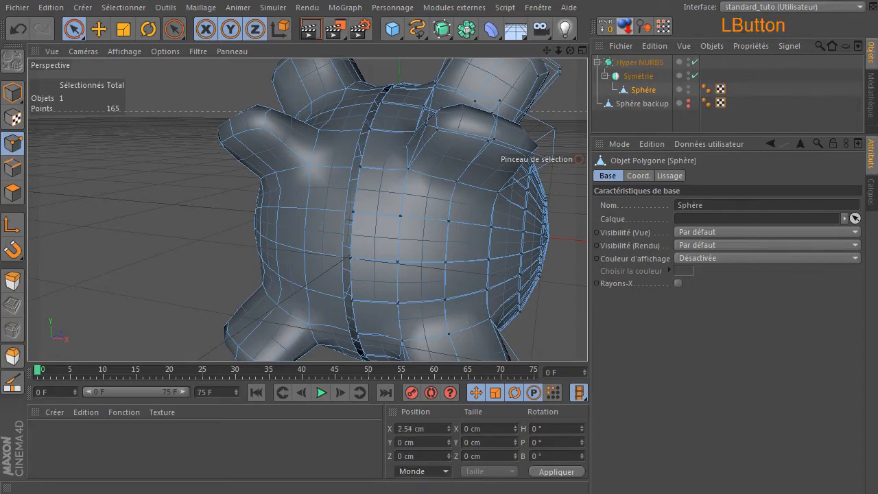
{"action": "left_click", "coordinate": [362, 167]}
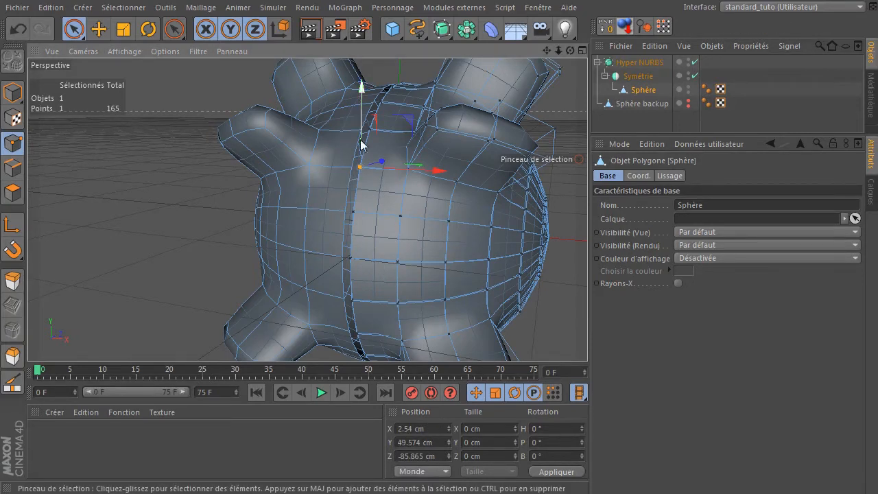
Loop-select the Sphère's seam points and set their world X position to 0 cm
{"action": "right_click", "coordinate": [459, 208]}
{"action": "key", "text": "l"}
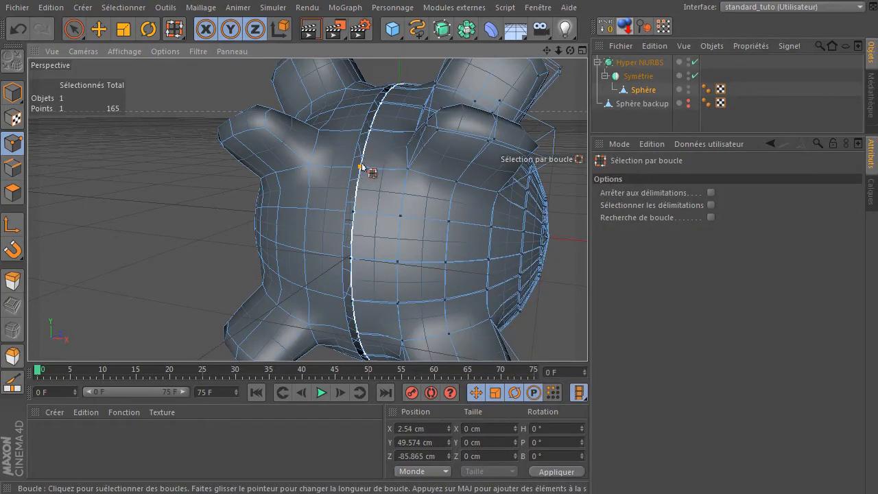
{"action": "left_click", "coordinate": [363, 172]}
{"action": "left_click_drag", "start_coordinate": [427, 431], "coordinate": [346, 431]}
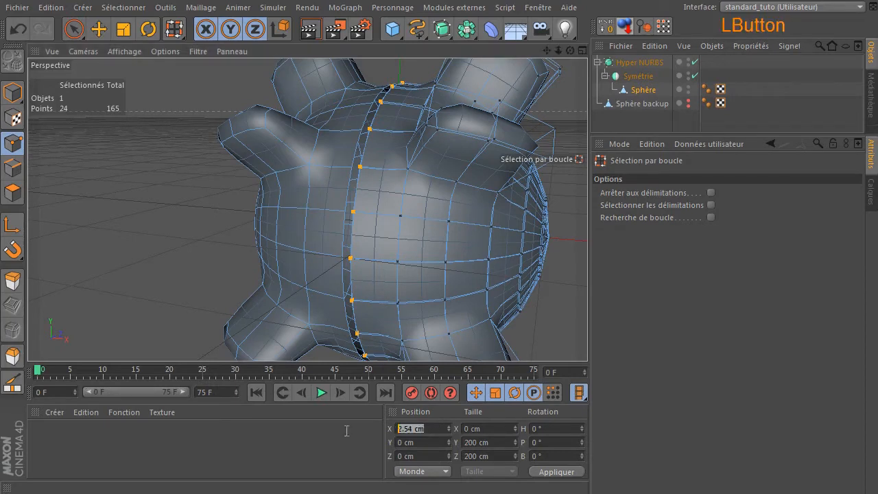
{"action": "type", "text": "0"}
{"action": "key", "text": "Return"}
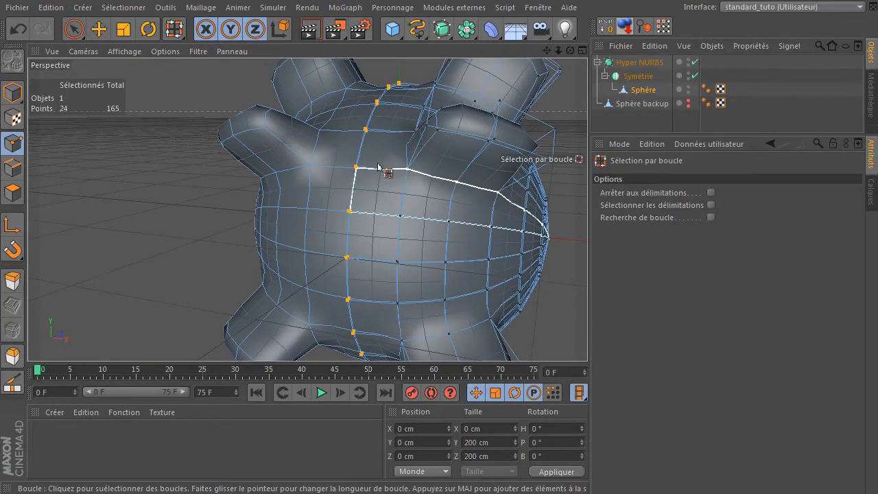
Undo the seam alignment and deselect the seam points
{"action": "left_click", "coordinate": [18, 30]}
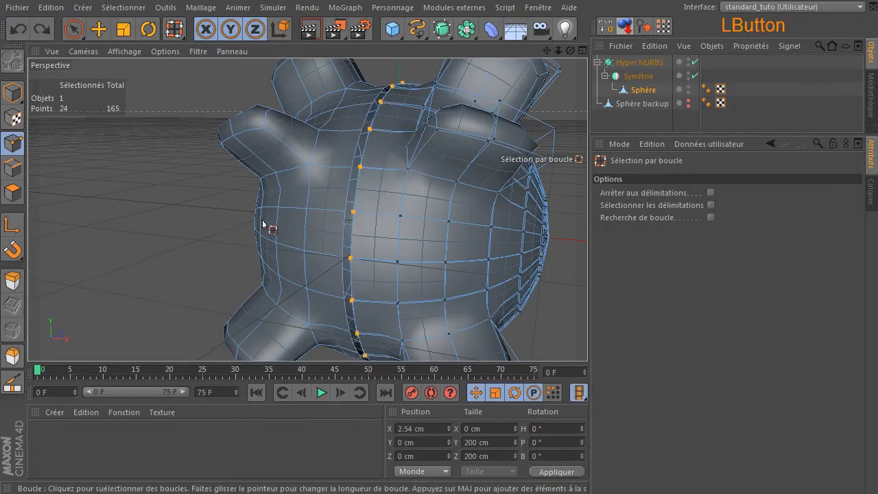
{"action": "left_click", "coordinate": [74, 30]}
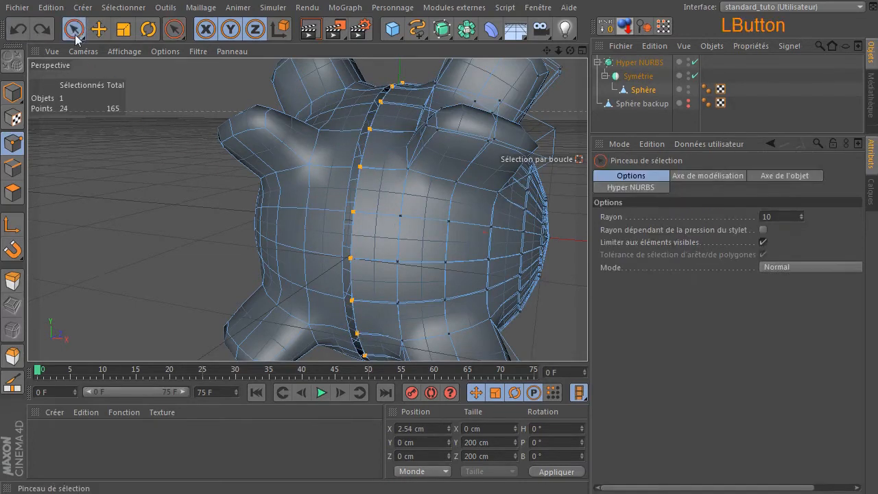
{"action": "left_click", "coordinate": [144, 181]}
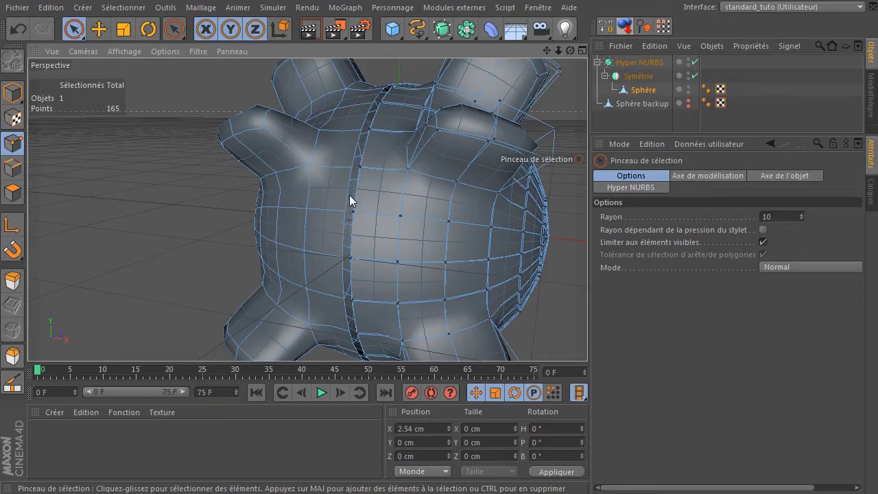
Raise the Symétrie object's Tolérance to 7.01 cm to weld the narrow seam gap, and inspect the seam
{"action": "left_click", "coordinate": [633, 76]}
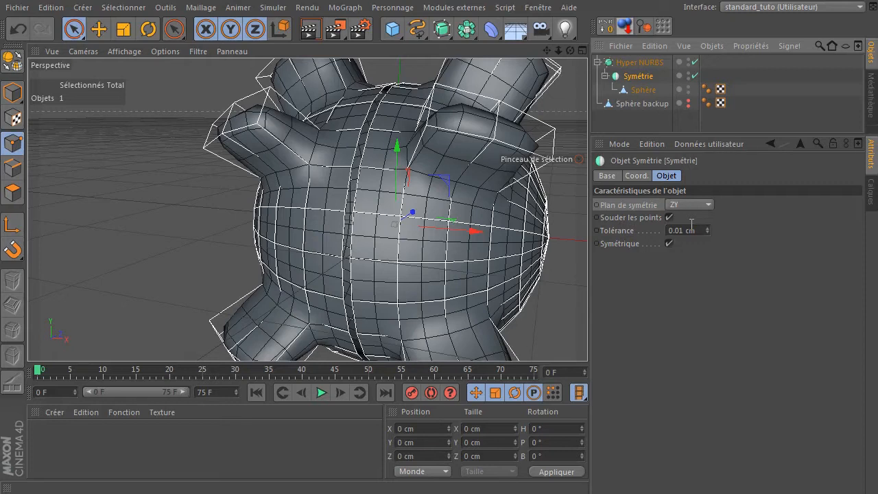
{"action": "left_click_drag", "start_coordinate": [708, 230], "coordinate": [708, 213]}
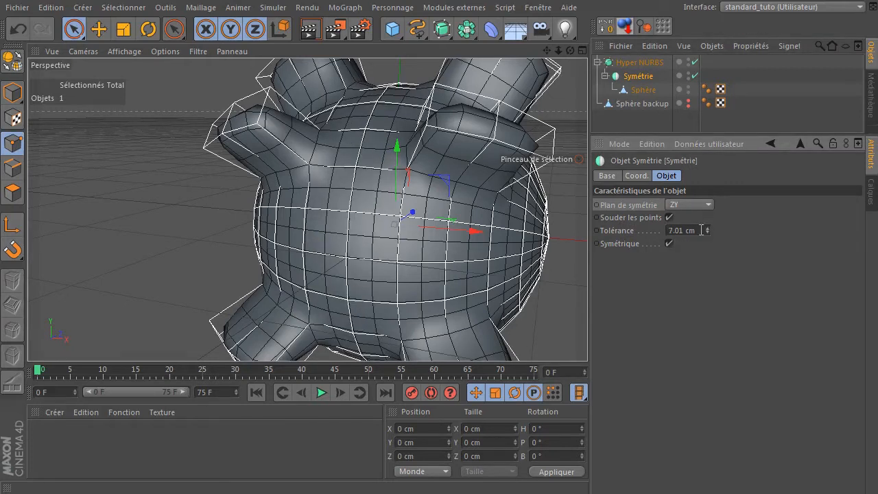
{"action": "scroll", "coordinate": [326, 197], "scroll_direction": "up", "scroll_amount": 5}
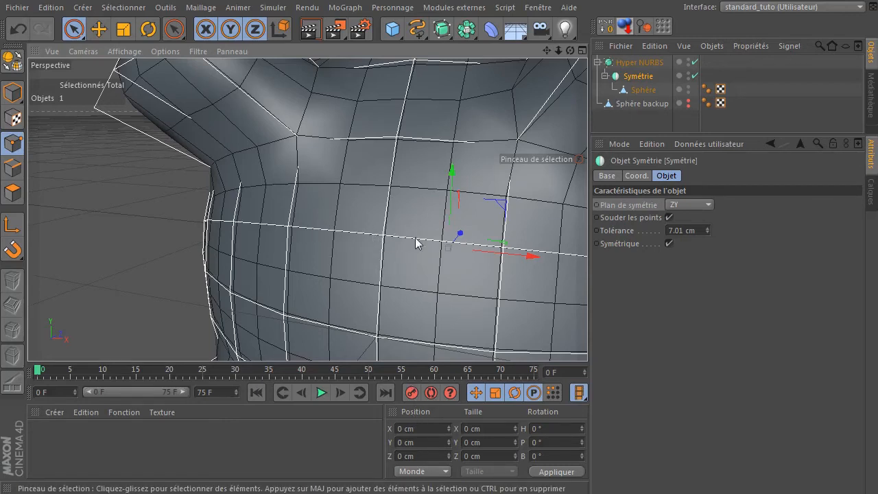
{"action": "scroll", "coordinate": [403, 250], "scroll_direction": "down", "scroll_amount": 3}
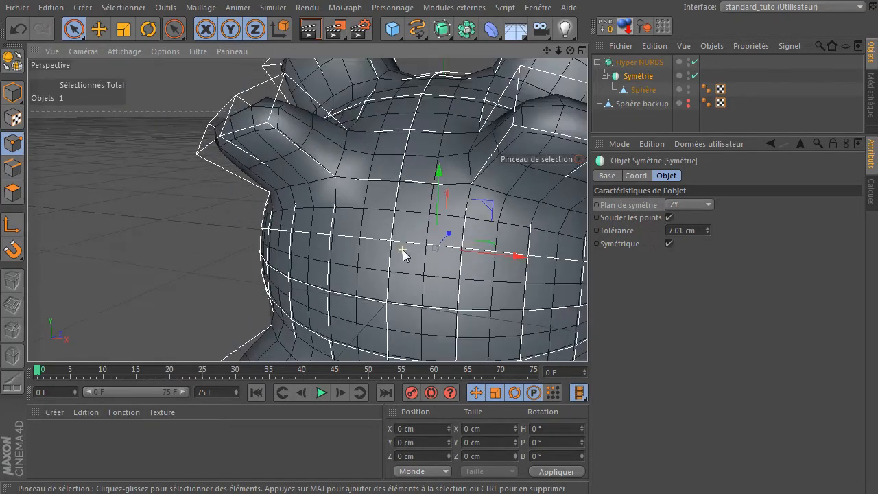
Turn Symétrique off and back on for the Symétrie object, and disable the Hyper NURBS smoothing
{"action": "left_click", "coordinate": [670, 244]}
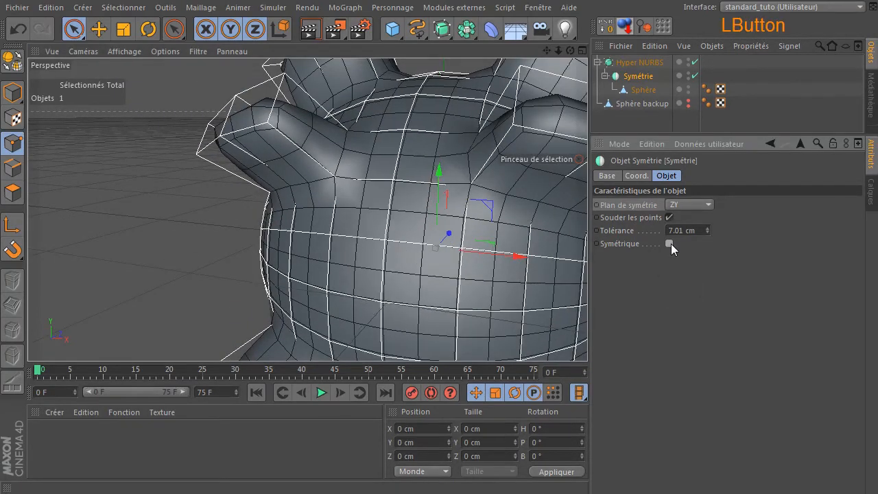
{"action": "left_click", "coordinate": [695, 62]}
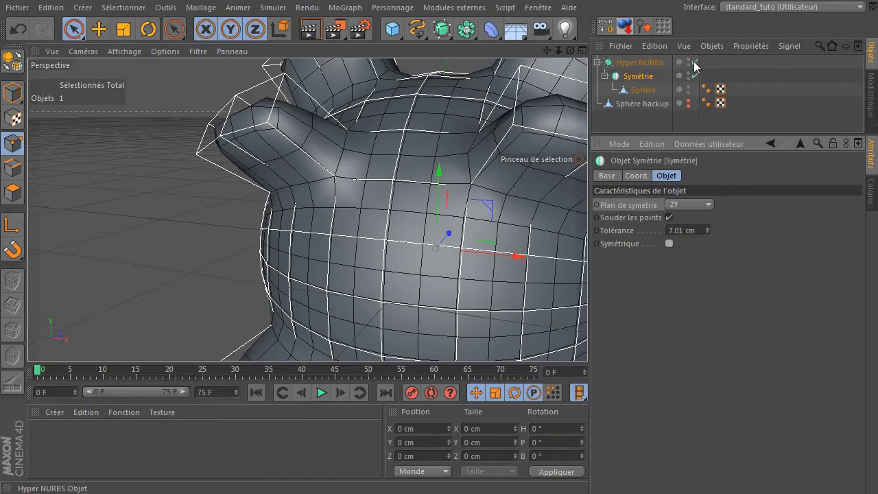
{"action": "scroll", "coordinate": [537, 264], "scroll_direction": "down", "scroll_amount": 4}
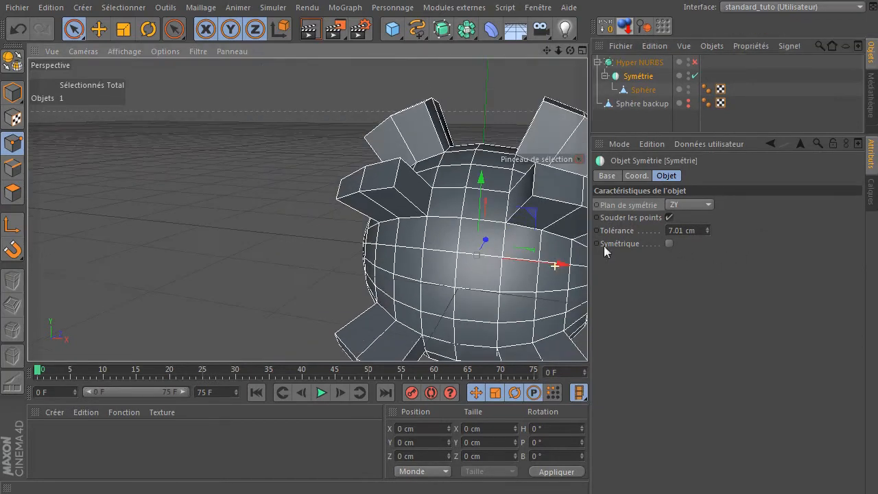
{"action": "left_click", "coordinate": [669, 244]}
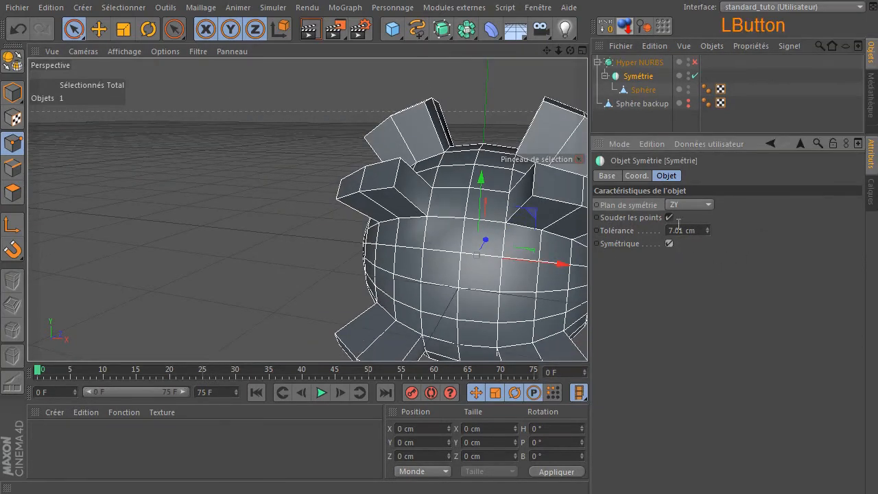
Reset the Symétrie object's Tolérance to its default of 0.01 cm
{"action": "left_click", "coordinate": [651, 234]}
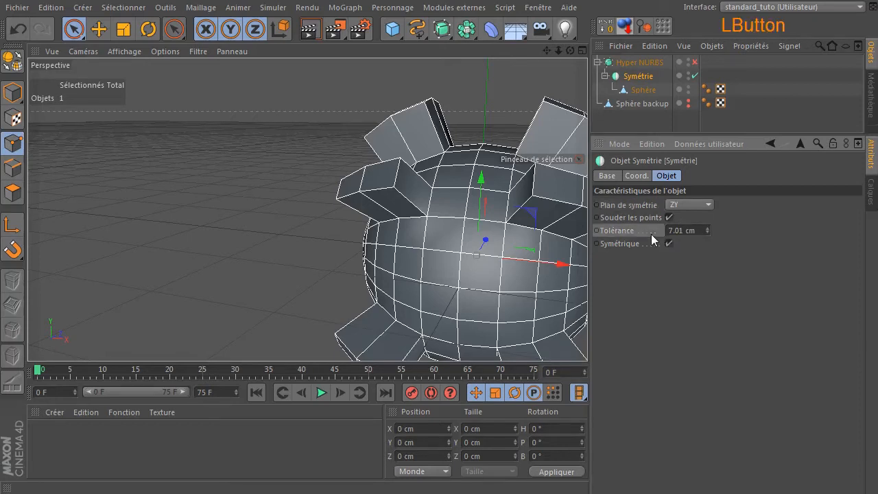
{"action": "right_click", "coordinate": [652, 234]}
{"action": "left_click", "coordinate": [699, 346]}
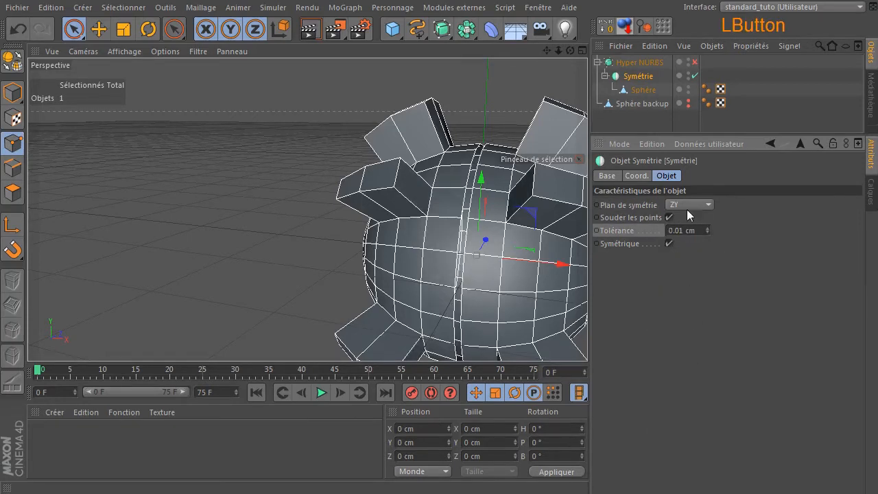
Move the Sphère in object mode to about X 29 cm to open a wide gap between the two halves
{"action": "left_click", "coordinate": [643, 90]}
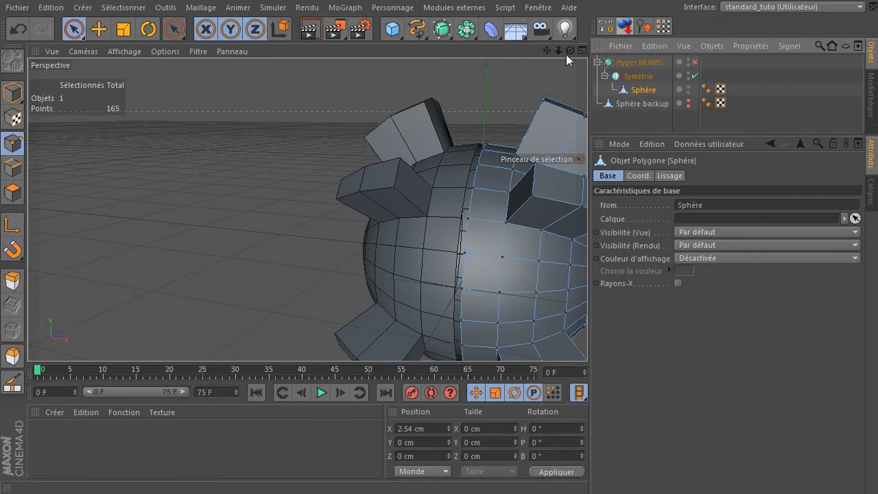
{"action": "left_click_drag", "start_coordinate": [549, 50], "coordinate": [430, 22]}
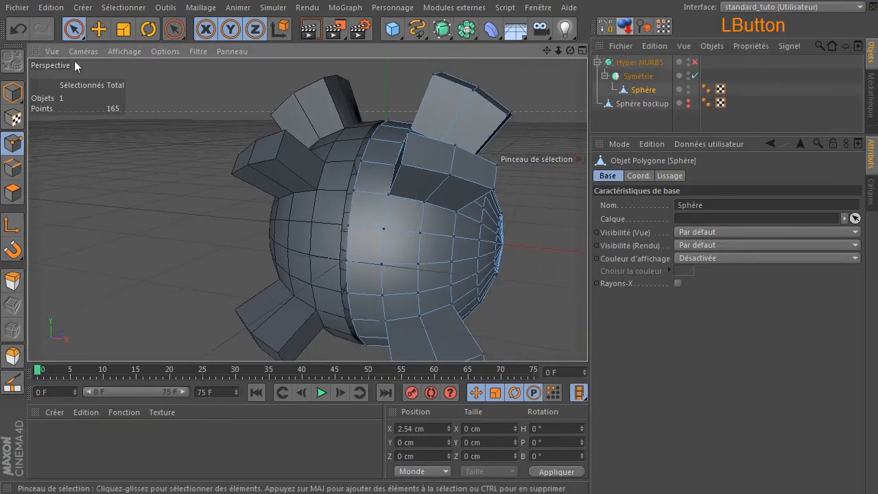
{"action": "left_click", "coordinate": [12, 92]}
{"action": "left_click_drag", "start_coordinate": [465, 244], "coordinate": [513, 244]}
{"action": "left_click_drag", "start_coordinate": [570, 51], "coordinate": [583, 63]}
Set the Symétrie object's Tolérance to 35 cm and turn off its Symétrique option
{"action": "left_click", "coordinate": [645, 75]}
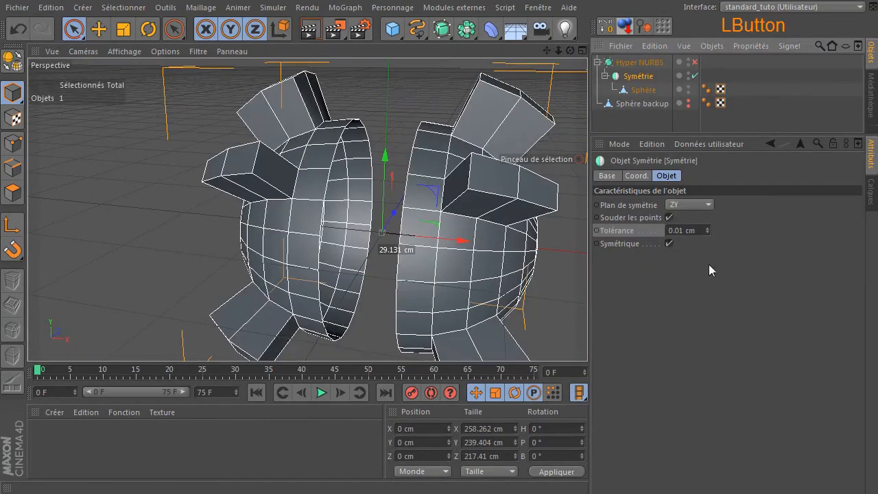
{"action": "left_click_drag", "start_coordinate": [710, 231], "coordinate": [738, 215]}
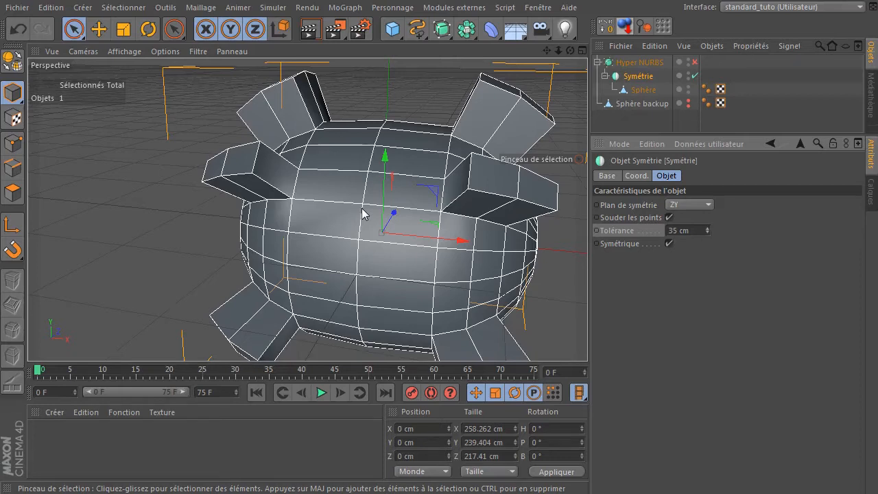
{"action": "left_click", "coordinate": [671, 244]}
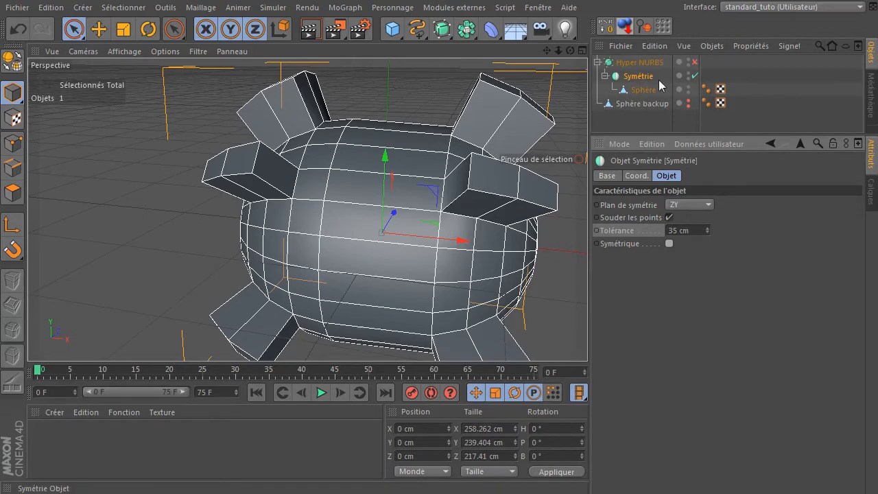
Disable the Symétrie object to show only the original half-sphere, and re-enable it
{"action": "left_click", "coordinate": [669, 216]}
{"action": "left_click", "coordinate": [694, 76]}
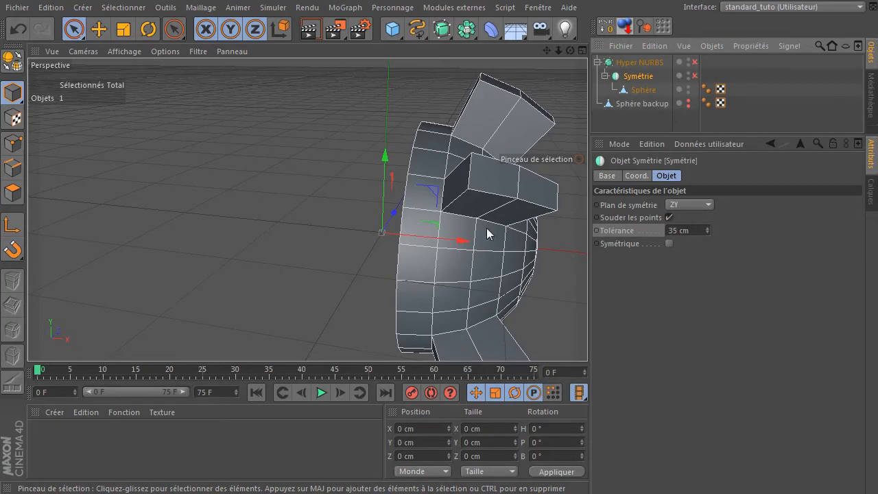
{"action": "left_click", "coordinate": [694, 76]}
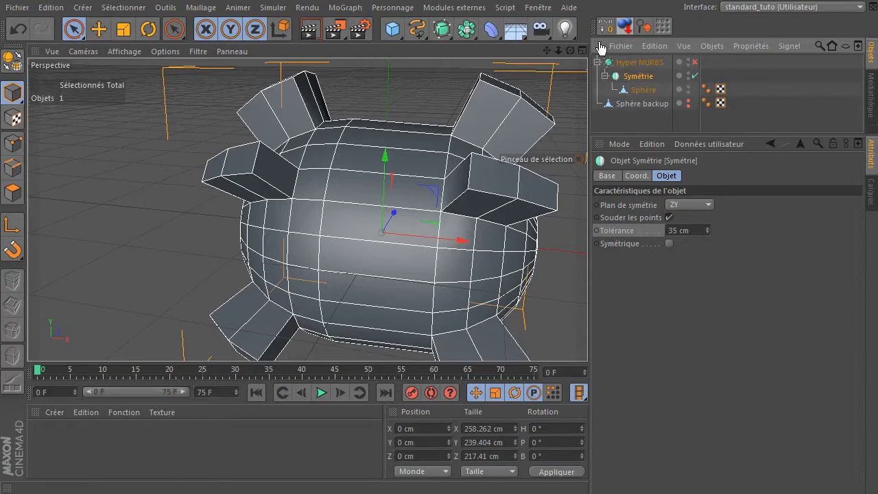
{"action": "left_click_drag", "start_coordinate": [571, 51], "coordinate": [588, 65]}
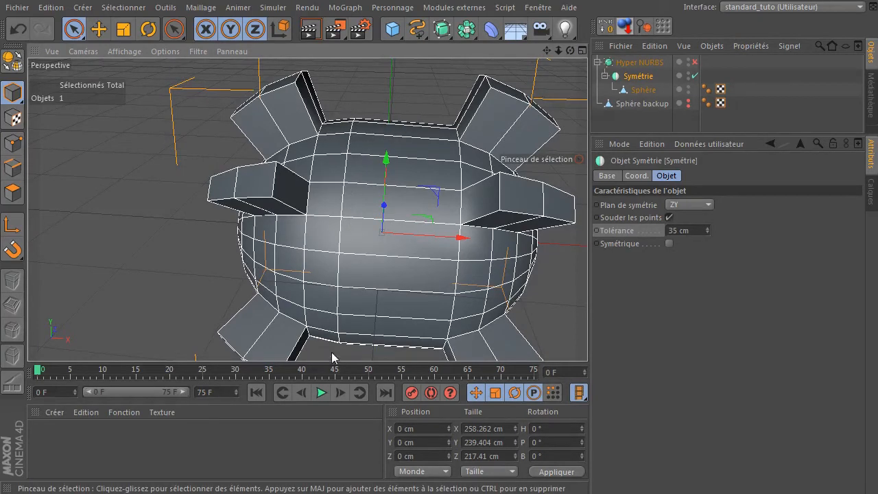
Toggle Symétrique on and off to compare the welded seam, leave it on, and turn off Souder les points
{"action": "left_click", "coordinate": [669, 243]}
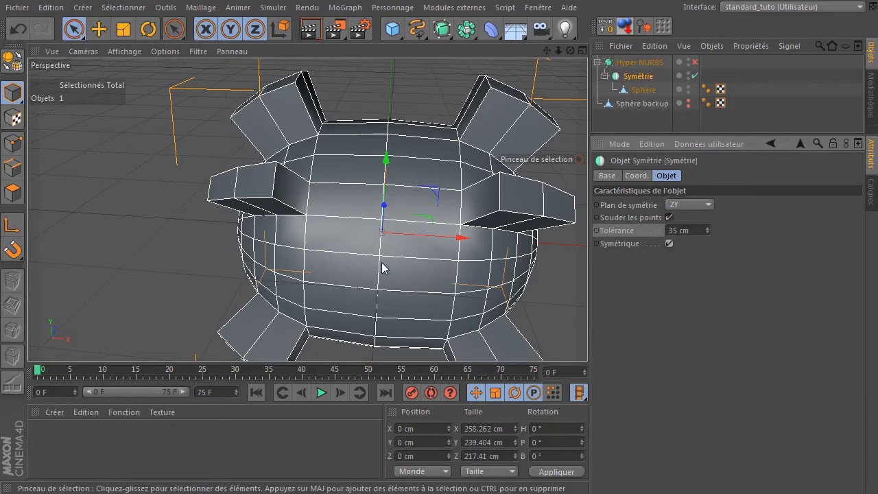
{"action": "left_click", "coordinate": [669, 243]}
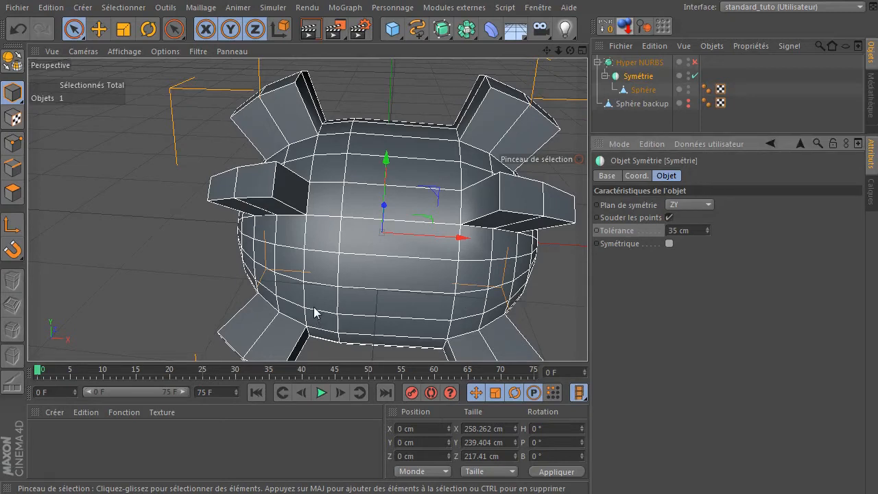
{"action": "left_click", "coordinate": [668, 242]}
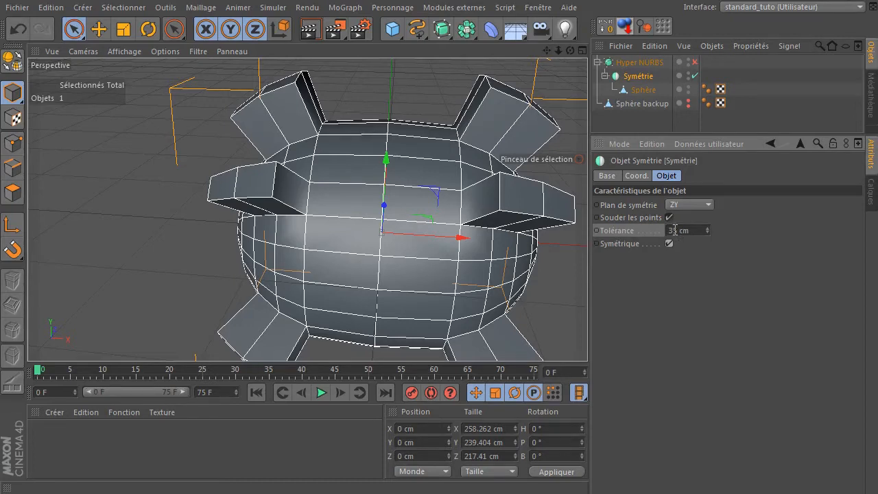
{"action": "left_click", "coordinate": [670, 217]}
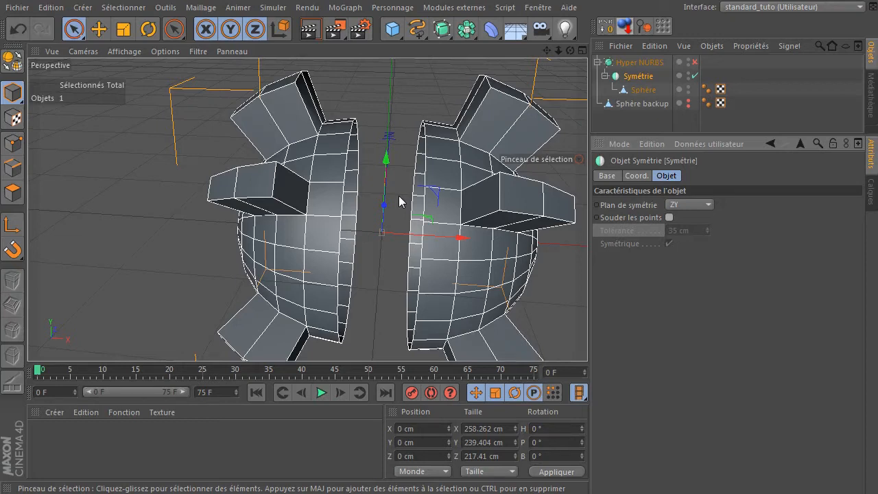
Turn Souder les points back on and reset the Symétrie object's Tolérance to its default of 0.01 cm
{"action": "left_click", "coordinate": [668, 218]}
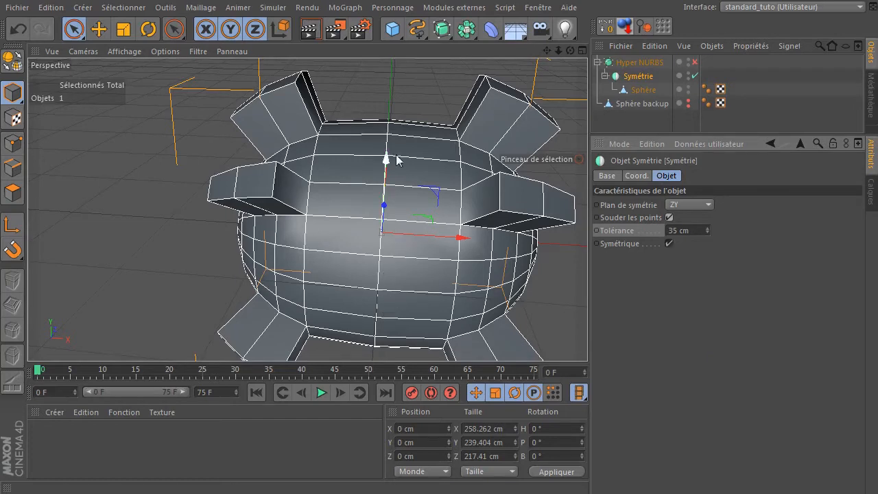
{"action": "left_click", "coordinate": [13, 192]}
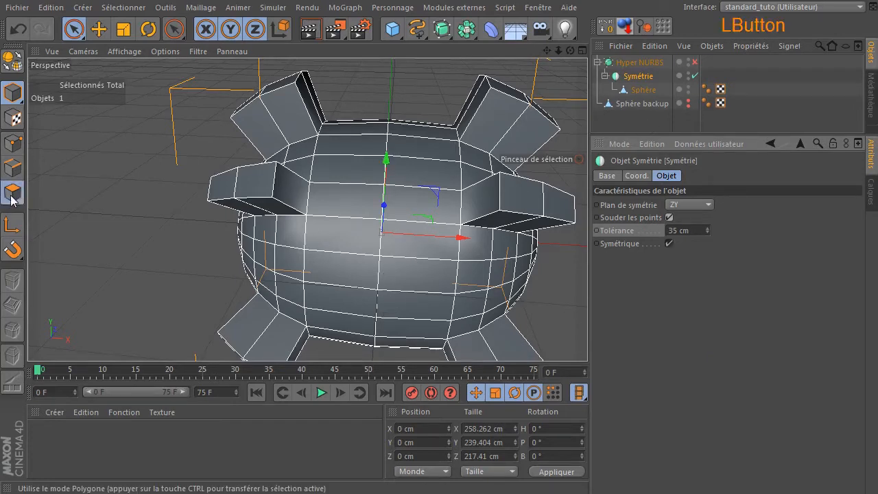
{"action": "left_click", "coordinate": [645, 90]}
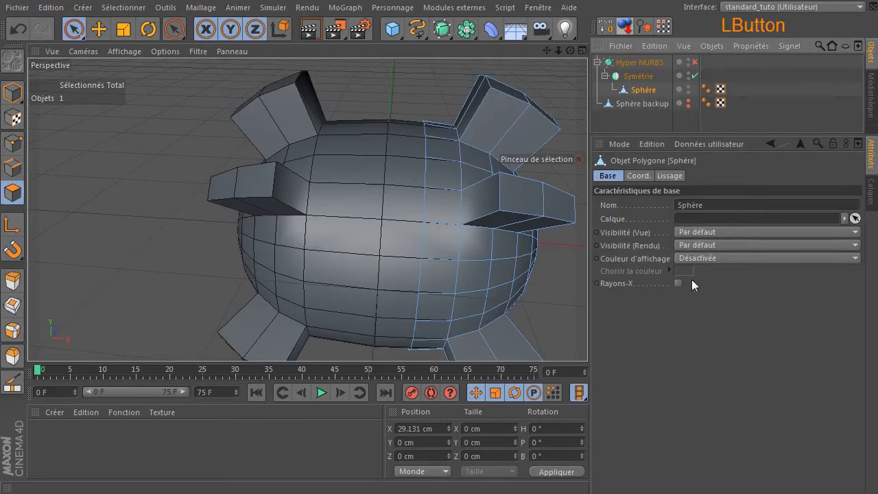
{"action": "left_click", "coordinate": [645, 75]}
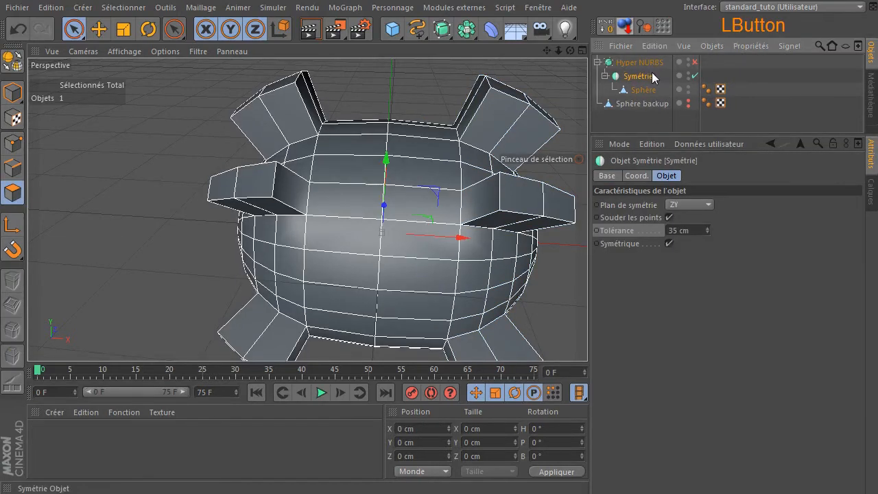
{"action": "right_click", "coordinate": [635, 232]}
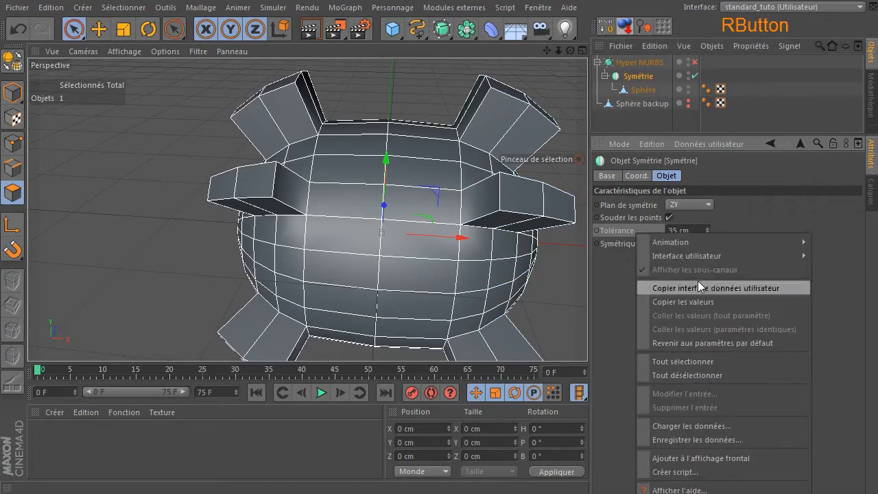
{"action": "left_click", "coordinate": [681, 340]}
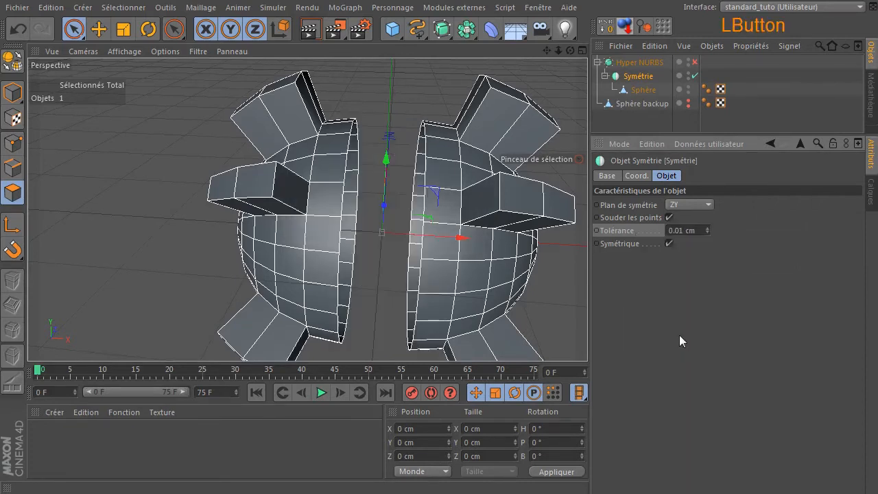
Set the Sphère's X position to 0 cm in object mode to close the gap between the halves, and deselect it
{"action": "left_click", "coordinate": [643, 89]}
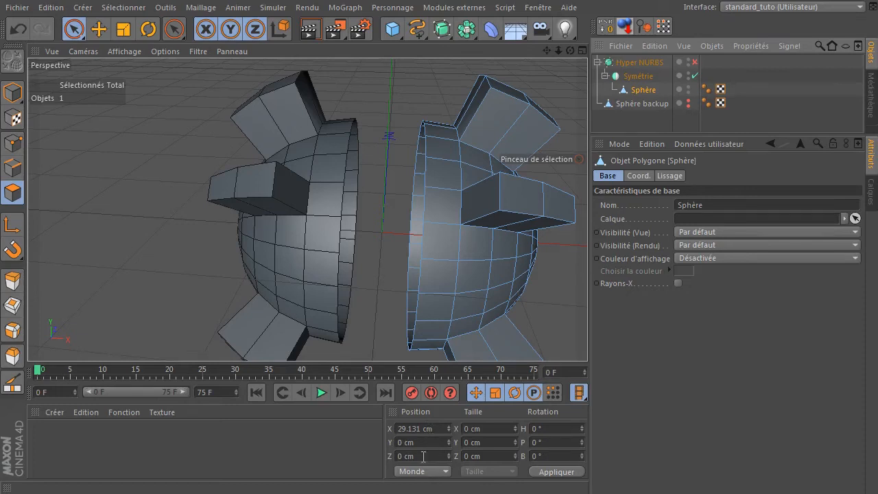
{"action": "left_click", "coordinate": [425, 430]}
{"action": "type", "text": "0"}
{"action": "key", "text": "Return"}
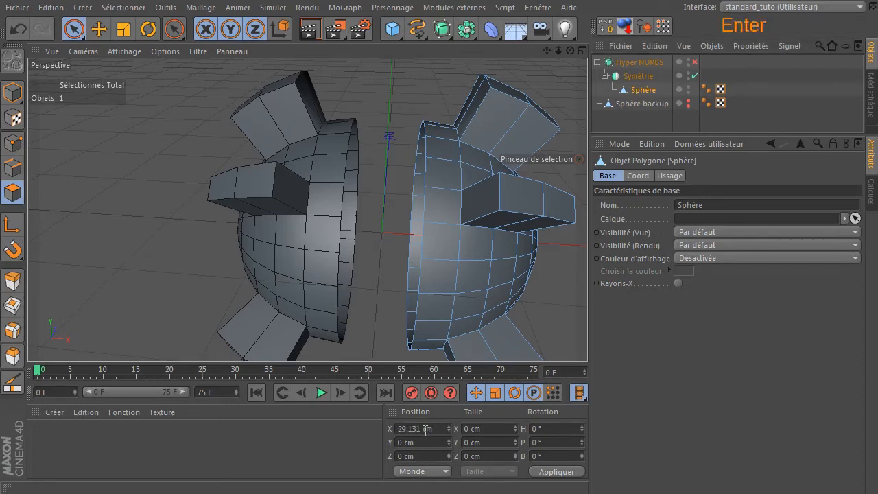
{"action": "left_click", "coordinate": [422, 429]}
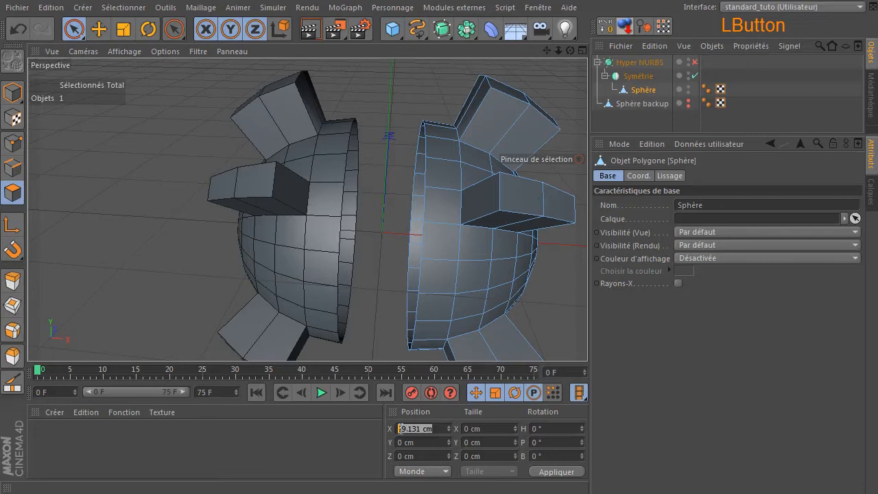
{"action": "left_click", "coordinate": [12, 91]}
{"action": "left_click", "coordinate": [422, 428]}
{"action": "type", "text": "0"}
{"action": "key", "text": "Return"}
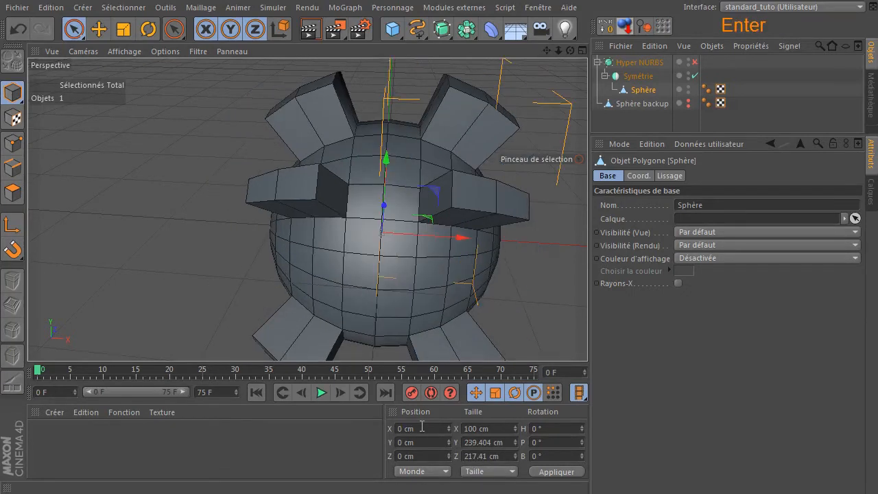
{"action": "left_click", "coordinate": [247, 274]}
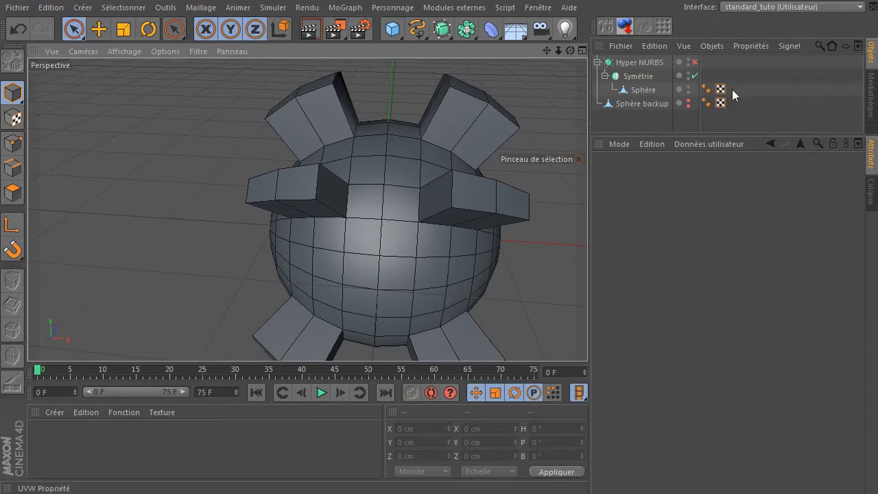
Extrude the Sphère's two front polygons beside the symmetry seam inward to form a recess
{"action": "left_click_drag", "start_coordinate": [570, 50], "coordinate": [539, 33]}
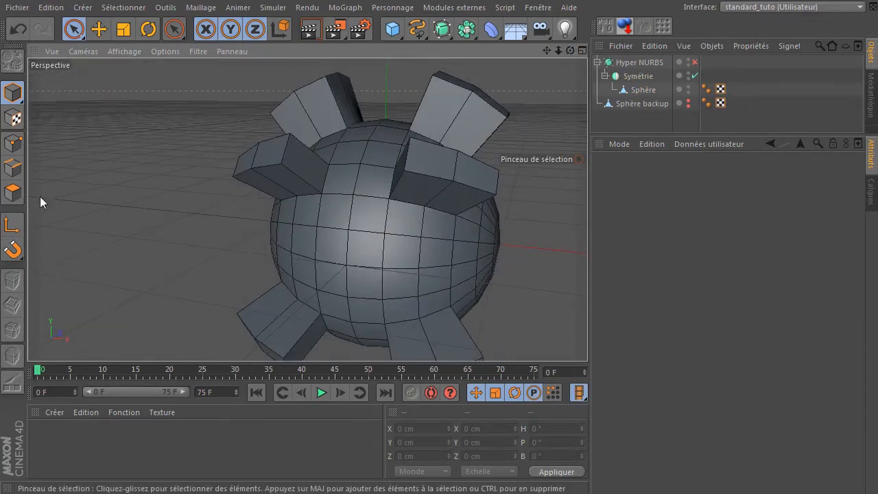
{"action": "left_click", "coordinate": [13, 193]}
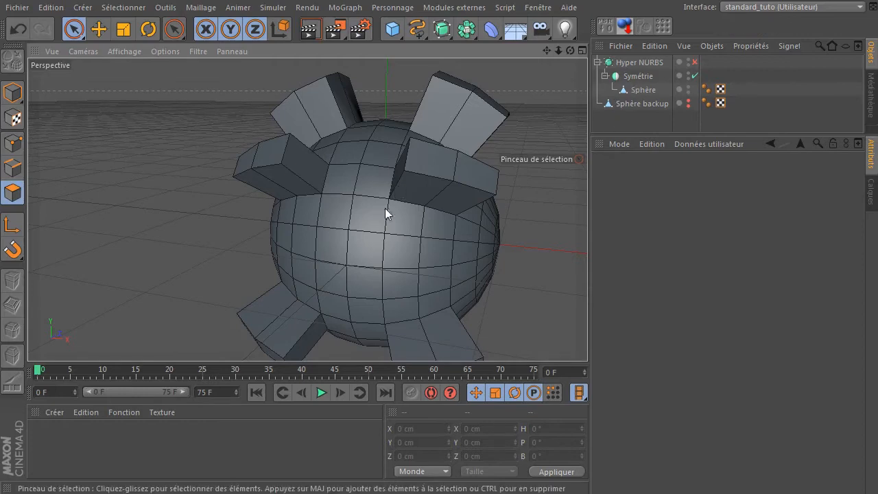
{"action": "left_click", "coordinate": [638, 77]}
{"action": "left_click", "coordinate": [646, 89]}
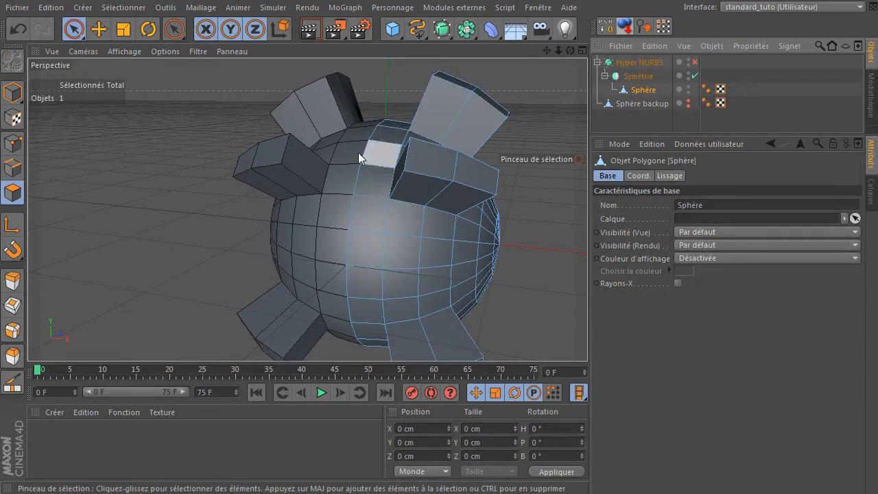
{"action": "left_click", "coordinate": [75, 31]}
{"action": "mouse_move", "coordinate": [362, 243]}
{"action": "left_mouse_down"}
{"action": "mouse_move", "coordinate": [364, 227]}
{"action": "mouse_move", "coordinate": [396, 215]}
{"action": "left_mouse_up"}
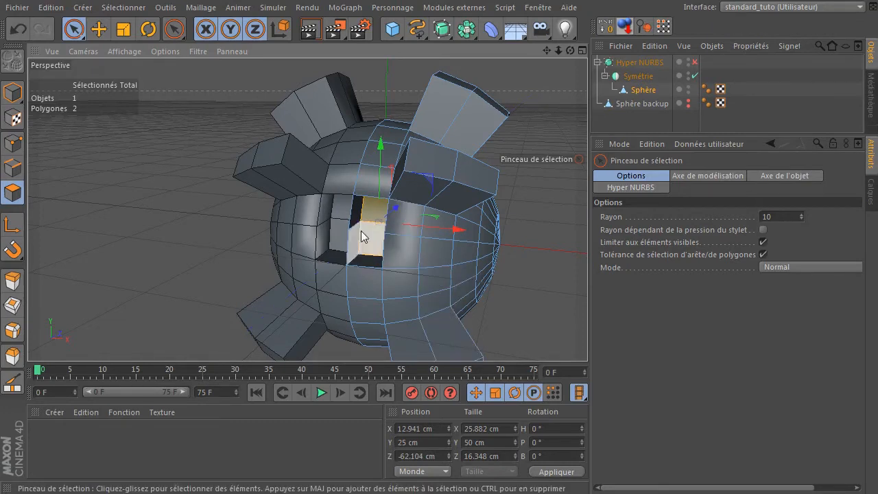
Delete the two inner wall polygons that lie on the symmetry plane inside the recess
{"action": "scroll", "coordinate": [352, 216], "scroll_direction": "up", "scroll_amount": 5}
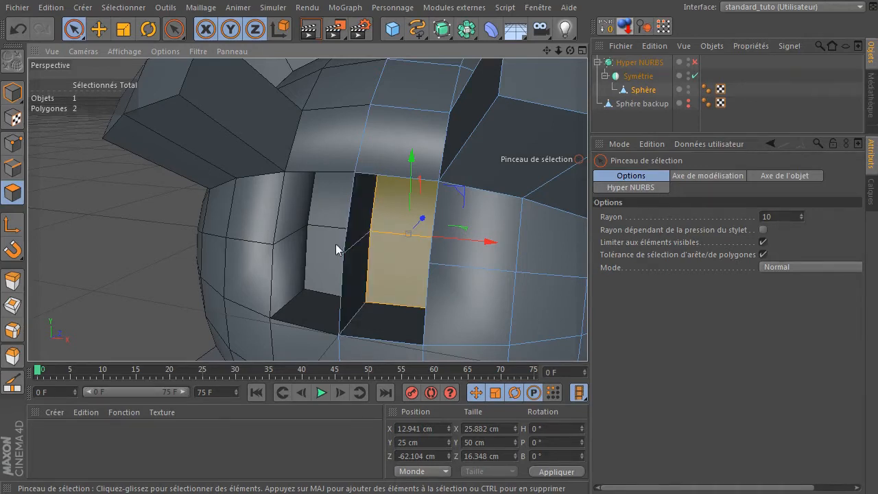
{"action": "left_click", "coordinate": [358, 239]}
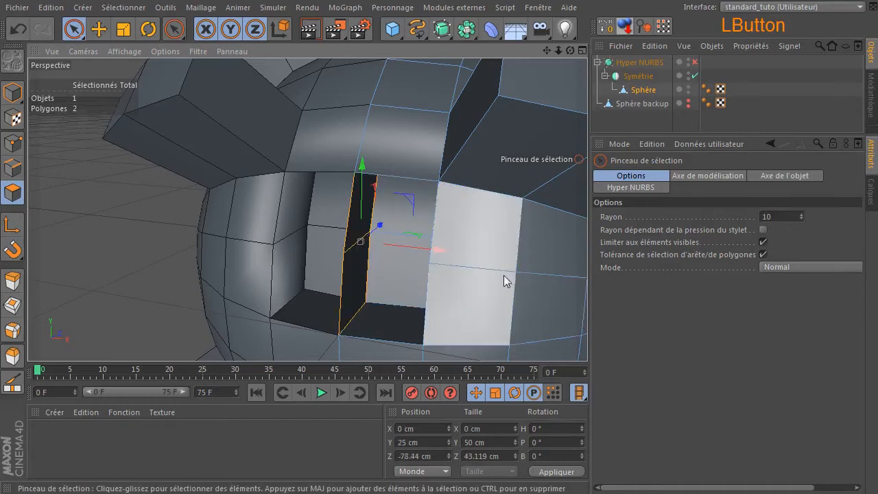
{"action": "key", "text": "Delete"}
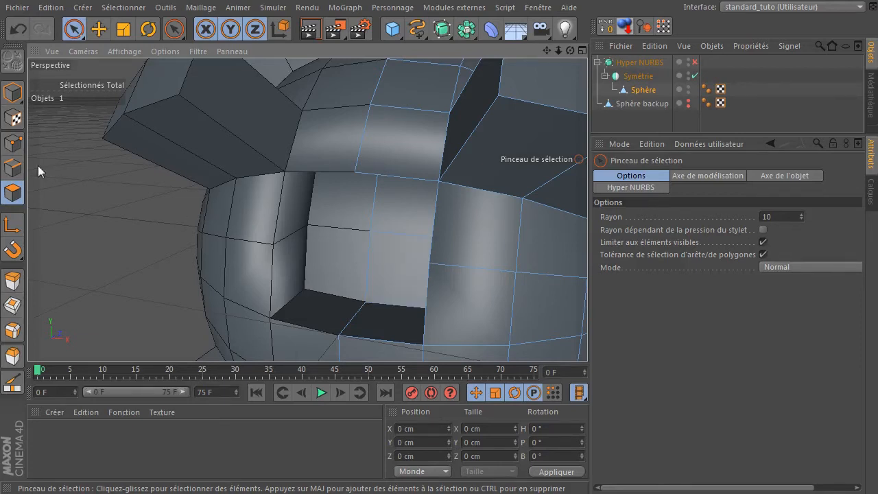
Show the Sphère's points, undo the wall deletion and the inward extrusion, and select the Symétrie object
{"action": "left_click", "coordinate": [13, 142]}
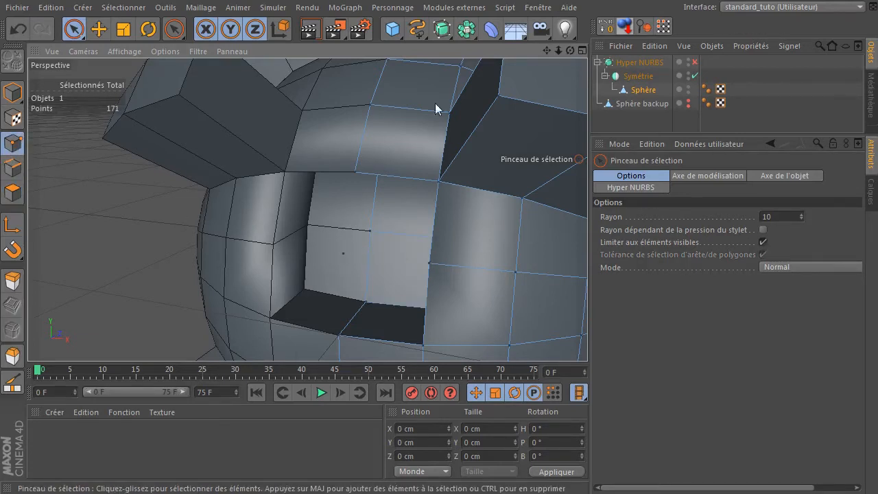
{"action": "left_click", "coordinate": [15, 35]}
{"action": "left_click", "coordinate": [16, 30]}
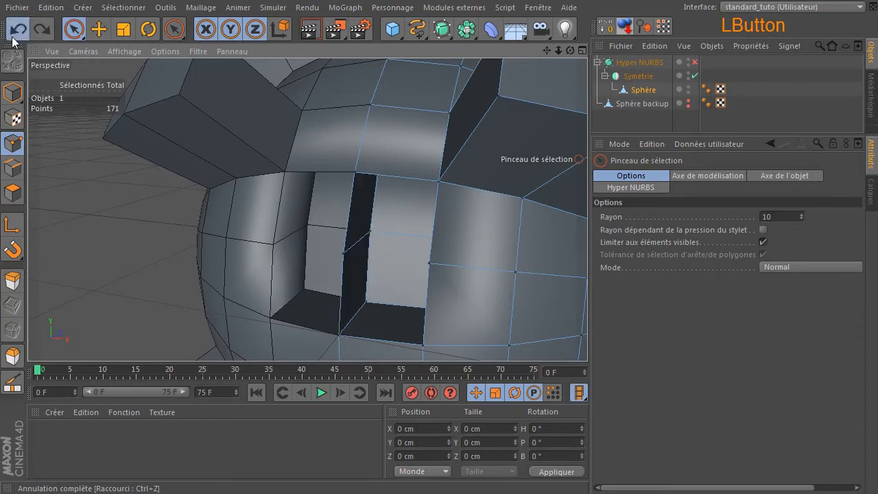
{"action": "left_click", "coordinate": [642, 77]}
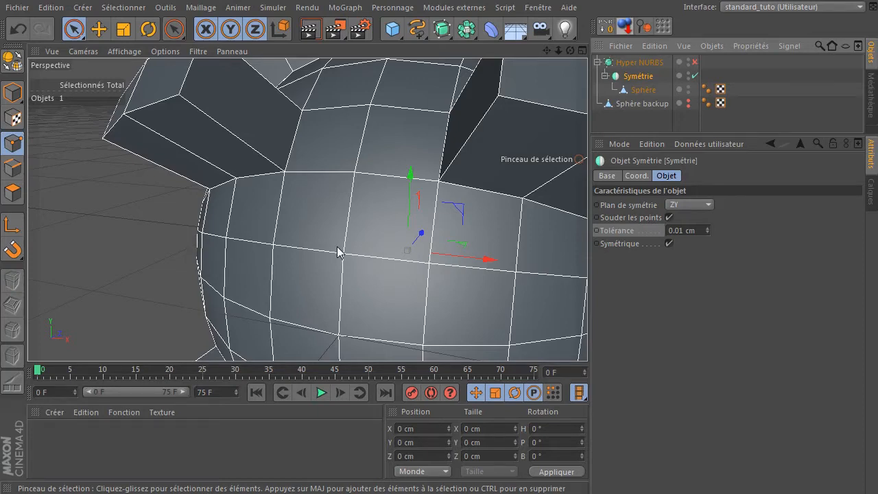
Move the Sphère out of the Symétrie to the root of the hierarchy and delete the Hyper NURBS with the Symétrie inside it
{"action": "left_click_drag", "start_coordinate": [136, 267], "coordinate": [138, 266]}
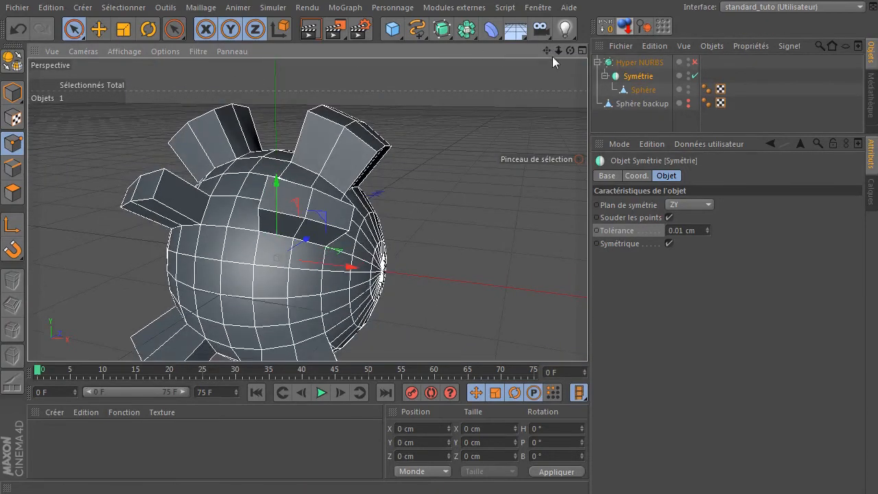
{"action": "left_click_drag", "start_coordinate": [546, 50], "coordinate": [614, 6]}
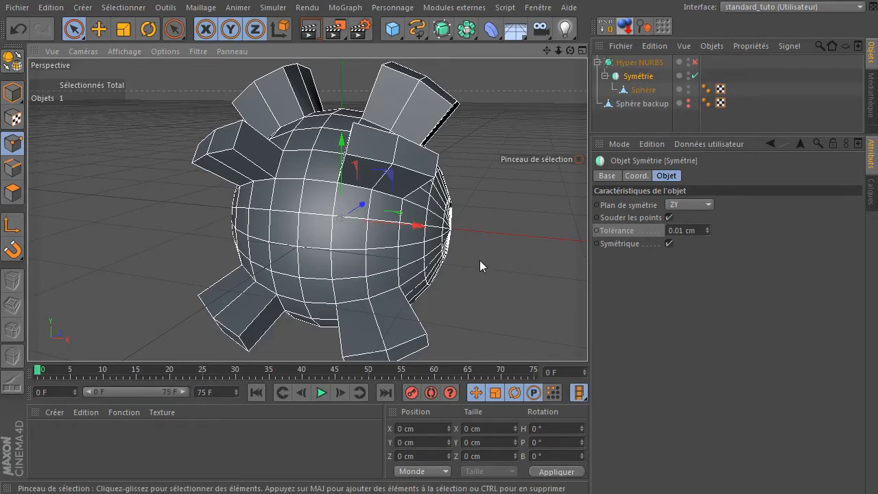
{"action": "left_click_drag", "start_coordinate": [557, 51], "coordinate": [490, 159]}
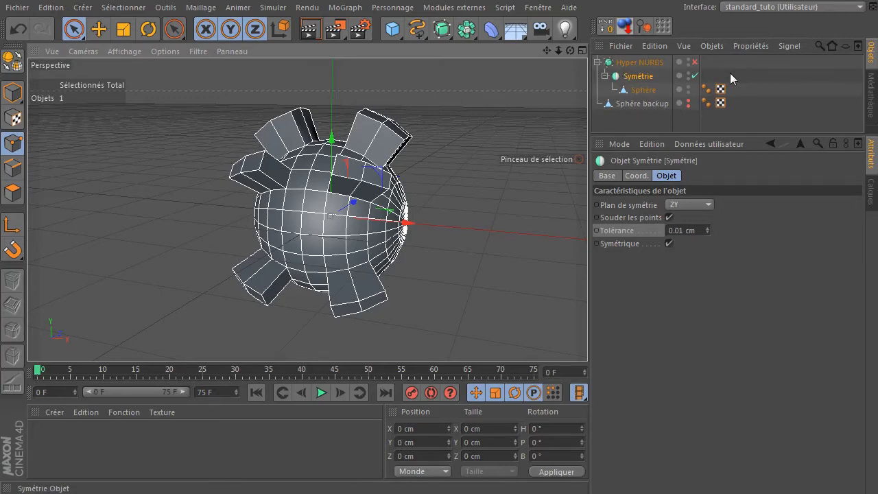
{"action": "left_click", "coordinate": [643, 88]}
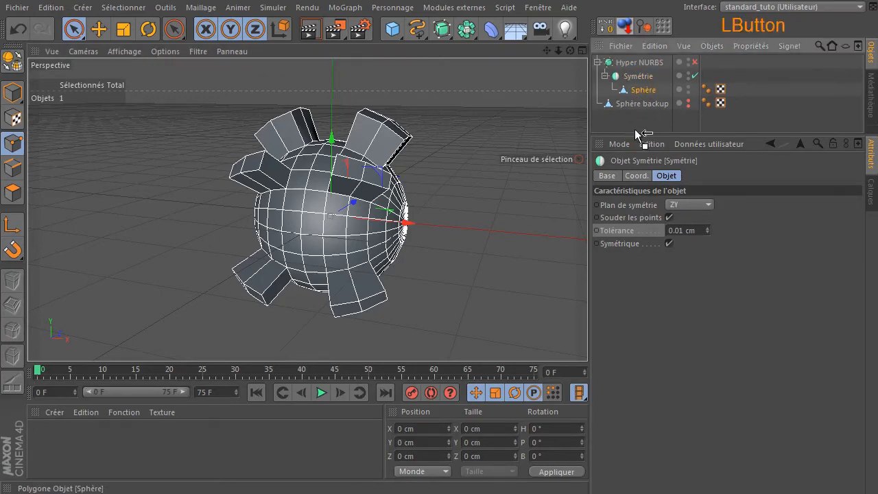
{"action": "left_click_drag", "start_coordinate": [635, 129], "coordinate": [638, 120]}
{"action": "left_click", "coordinate": [638, 64]}
{"action": "key", "text": "Delete"}
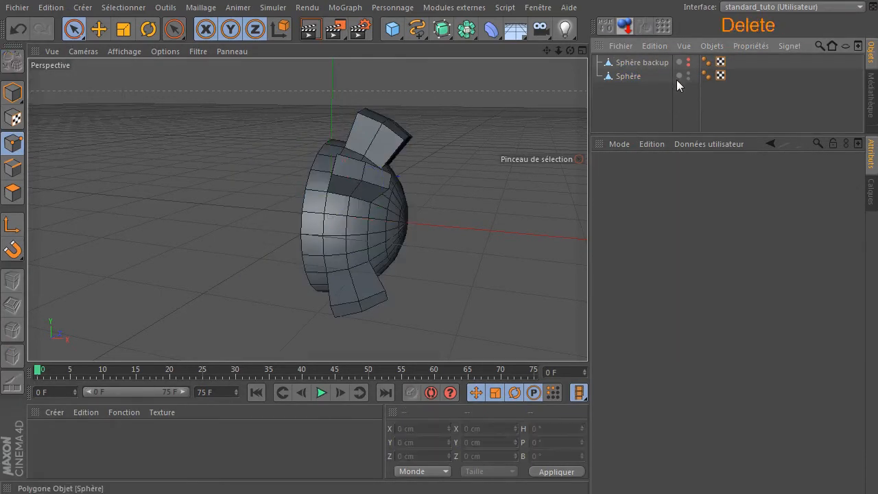
Switch to object mode and activate the Outil Miroir with the half Sphère selected
{"action": "left_click", "coordinate": [626, 77]}
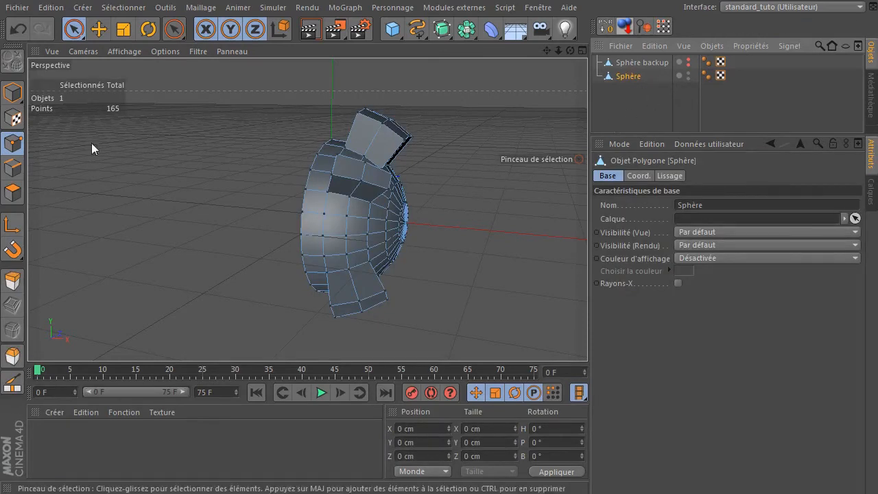
{"action": "left_click", "coordinate": [12, 93]}
{"action": "left_click", "coordinate": [471, 151]}
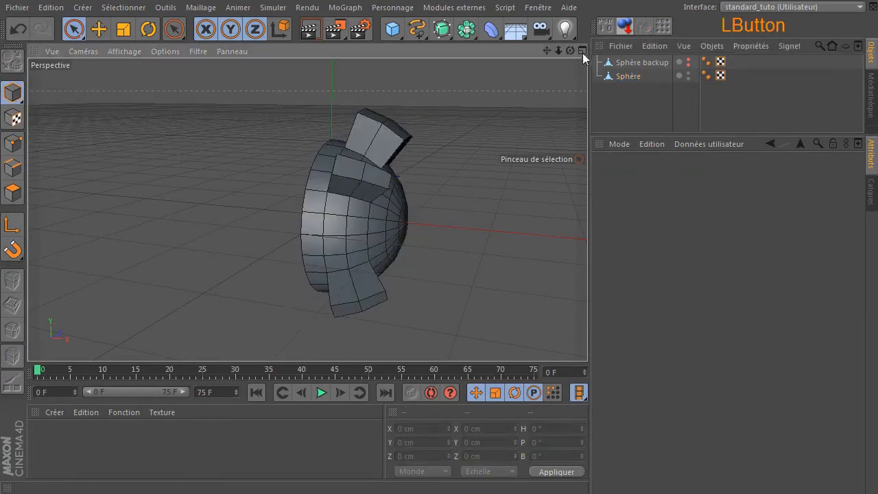
{"action": "mouse_move", "coordinate": [570, 50]}
{"action": "left_mouse_down"}
{"action": "mouse_move", "coordinate": [508, 52]}
{"action": "mouse_move", "coordinate": [571, 51]}
{"action": "left_mouse_up"}
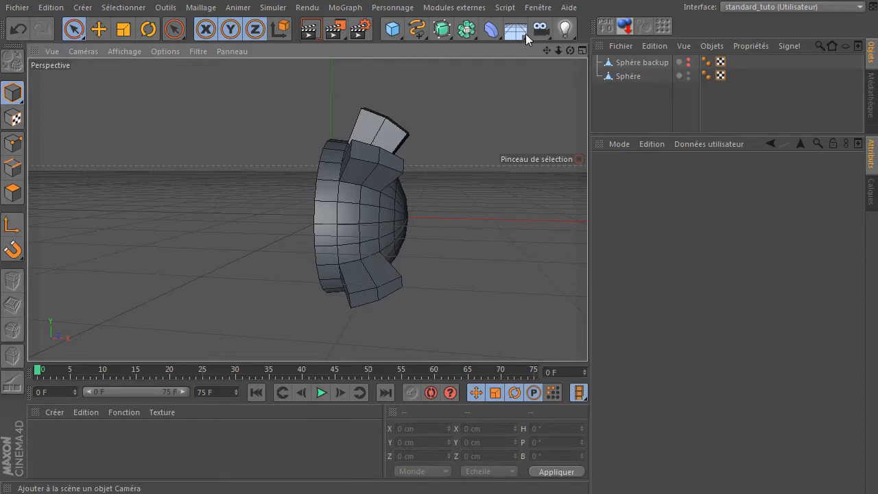
{"action": "left_click", "coordinate": [392, 8]}
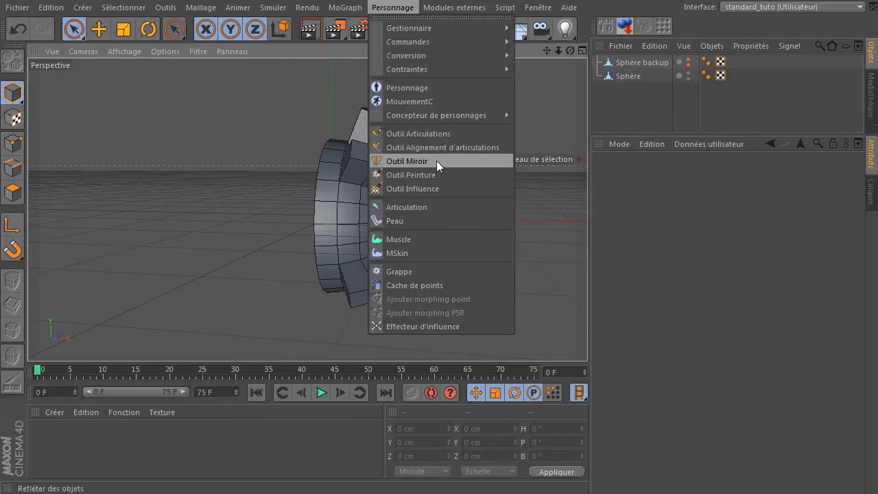
{"action": "left_click", "coordinate": [612, 77]}
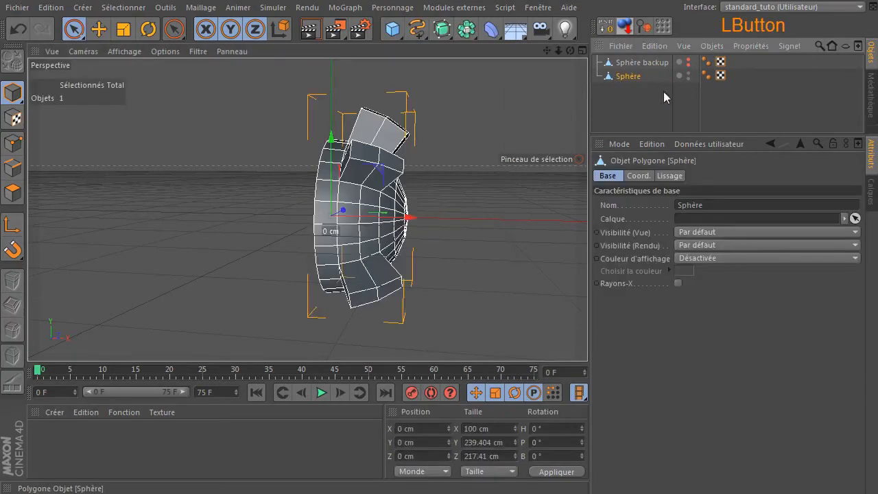
{"action": "left_click", "coordinate": [390, 7]}
{"action": "left_click", "coordinate": [406, 162]}
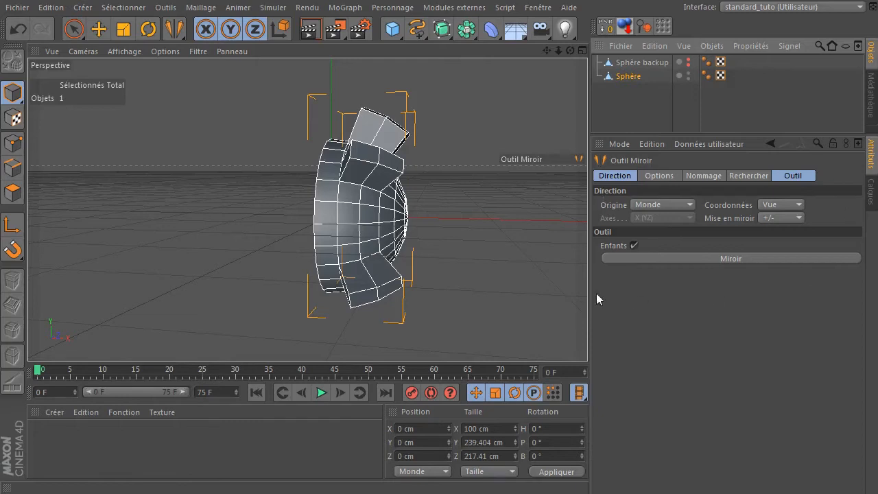
Set the Outil Miroir's Coordonnées to Local to examine the Axes and Mise en miroir choices, and return it to Vue
{"action": "left_click", "coordinate": [777, 204]}
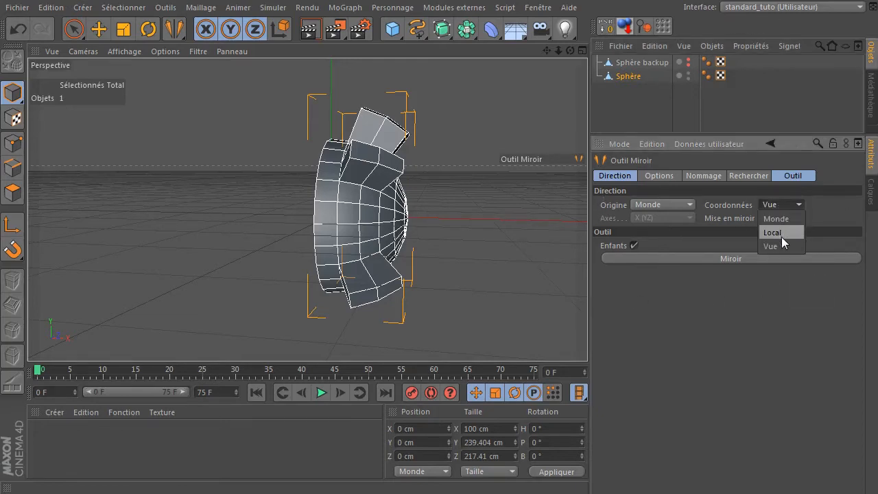
{"action": "left_click", "coordinate": [781, 237]}
{"action": "left_click", "coordinate": [651, 217]}
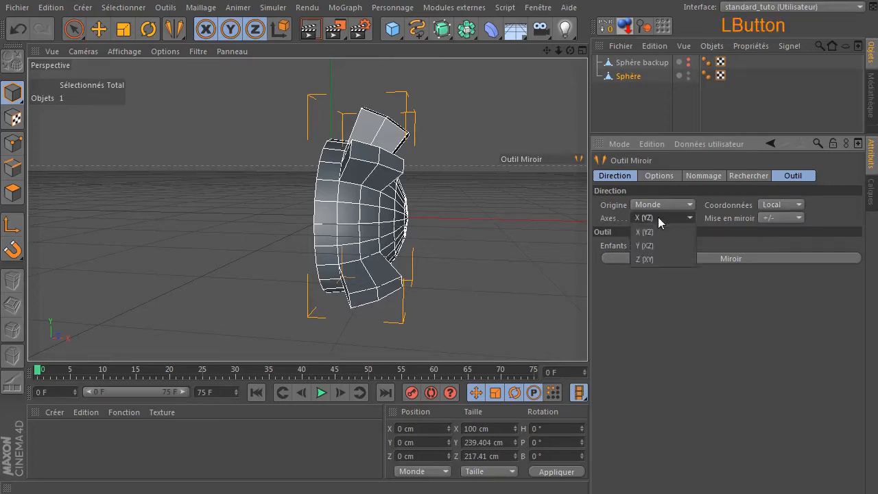
{"action": "left_click", "coordinate": [658, 217]}
{"action": "left_click", "coordinate": [799, 203]}
{"action": "left_click", "coordinate": [785, 218]}
{"action": "left_click", "coordinate": [792, 204]}
{"action": "left_click", "coordinate": [784, 245]}
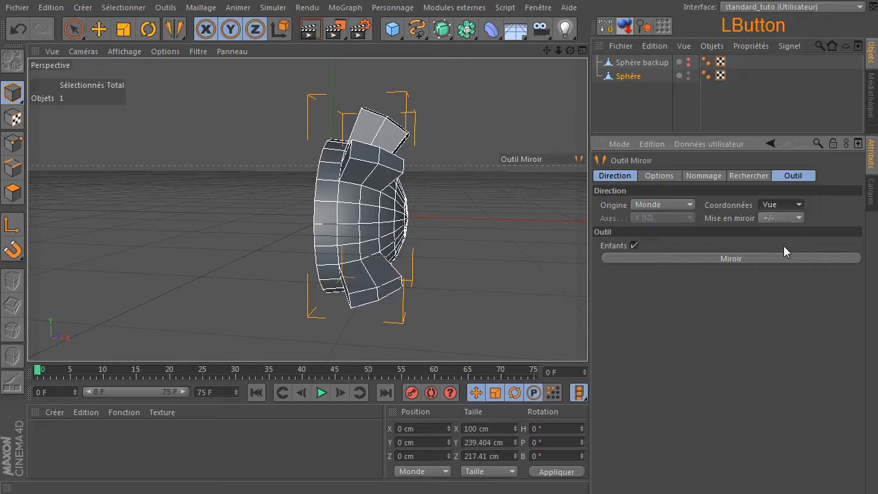
Mirror the half Sphère with the Outil Miroir, using Origine Monde, Coordonnées Vue and Mise en miroir +/-
{"action": "left_click", "coordinate": [682, 205]}
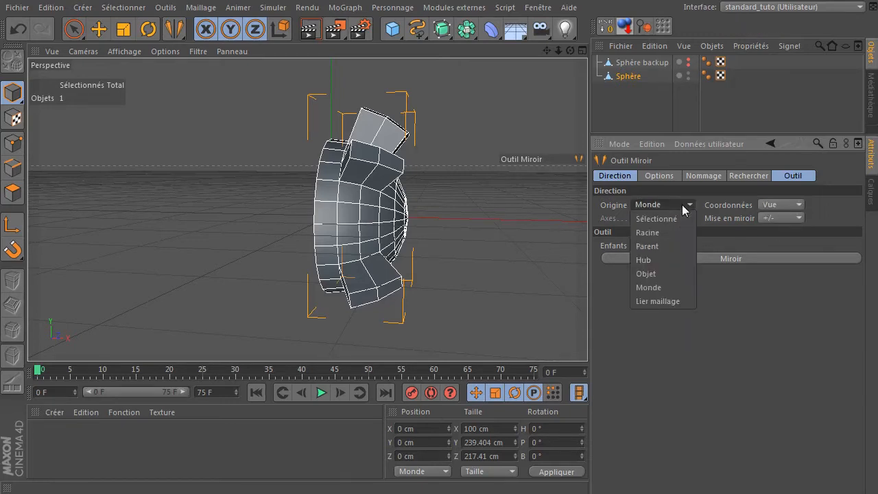
{"action": "left_click", "coordinate": [682, 204]}
{"action": "left_click", "coordinate": [783, 217]}
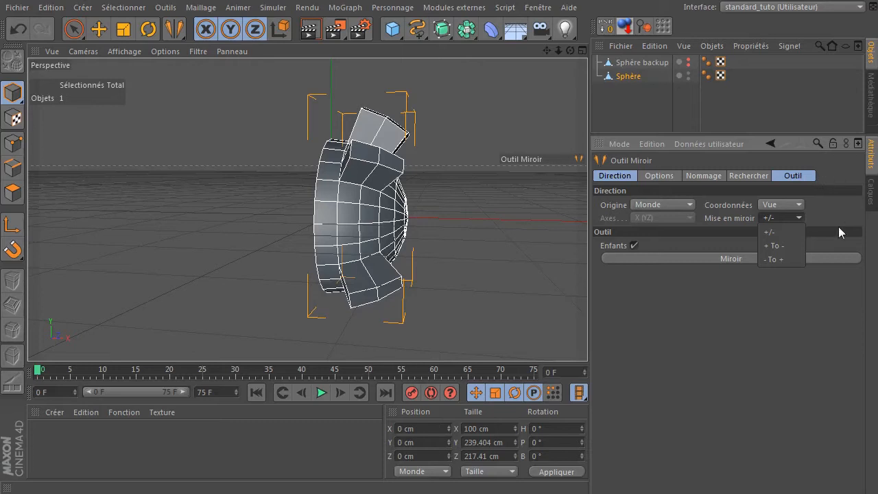
{"action": "left_click", "coordinate": [762, 347]}
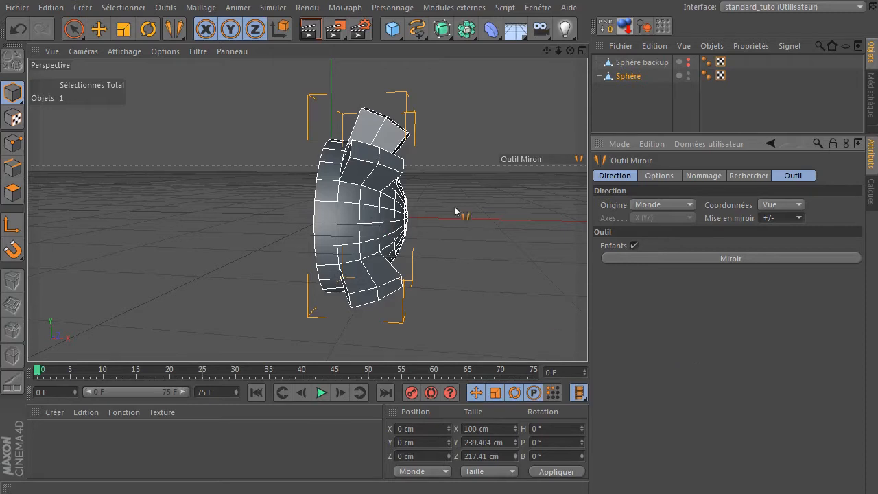
{"action": "left_click", "coordinate": [683, 259]}
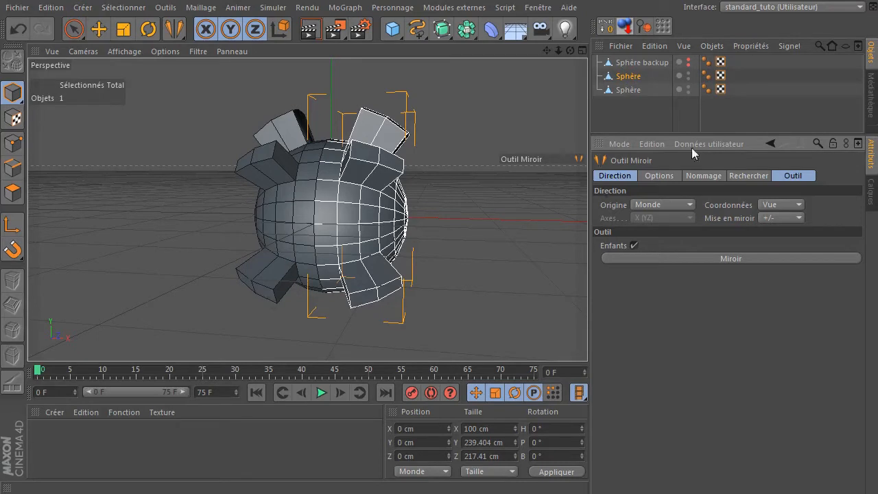
In polygon mode, extrude the original Sphère's two selected polygons outward to about Z -158 cm, and undo the extrusion
{"action": "left_click", "coordinate": [638, 76]}
{"action": "left_click", "coordinate": [13, 192]}
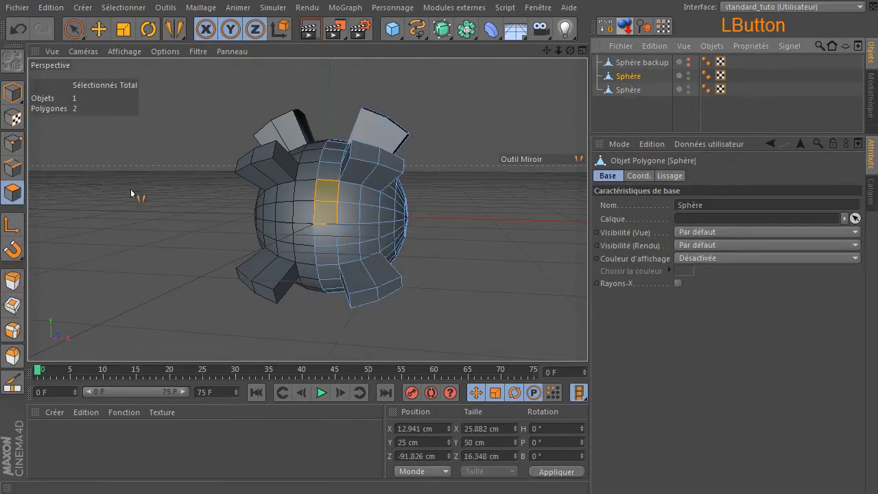
{"action": "left_click", "coordinate": [75, 29]}
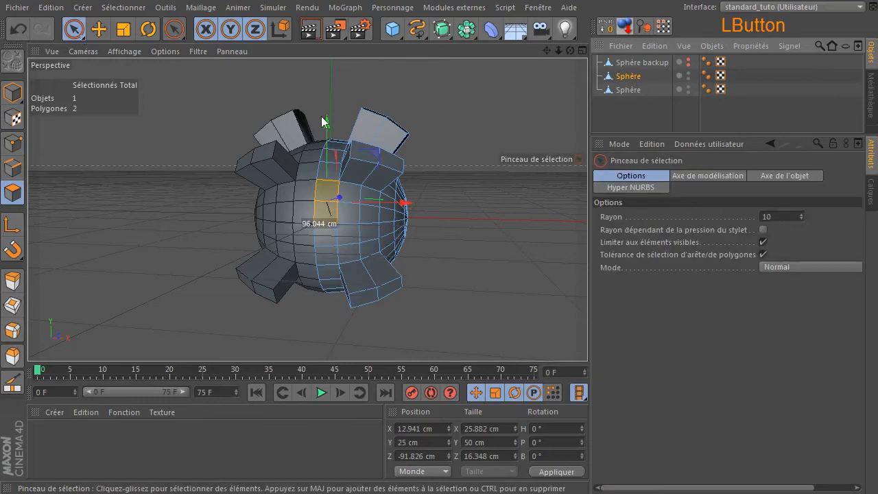
{"action": "left_click_drag", "start_coordinate": [571, 51], "coordinate": [412, 100]}
{"action": "left_click_drag", "start_coordinate": [380, 194], "coordinate": [335, 206], "text": "ctrl"}
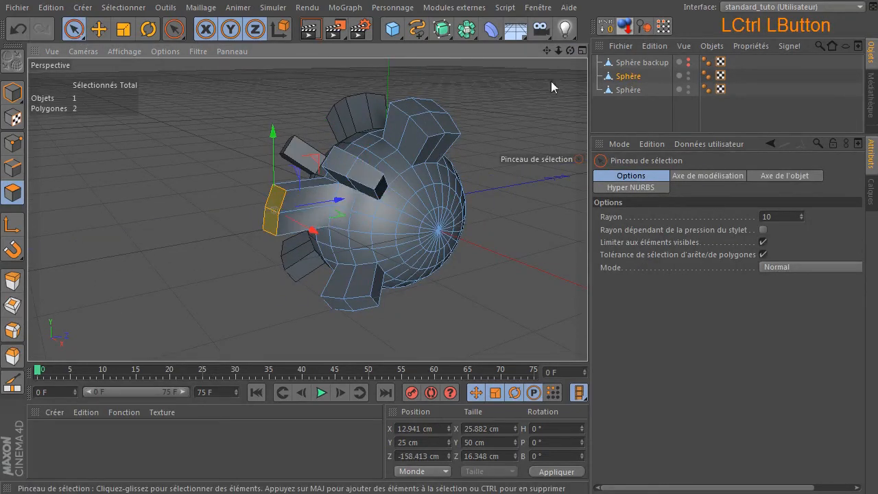
{"action": "left_click_drag", "start_coordinate": [570, 52], "coordinate": [735, 57]}
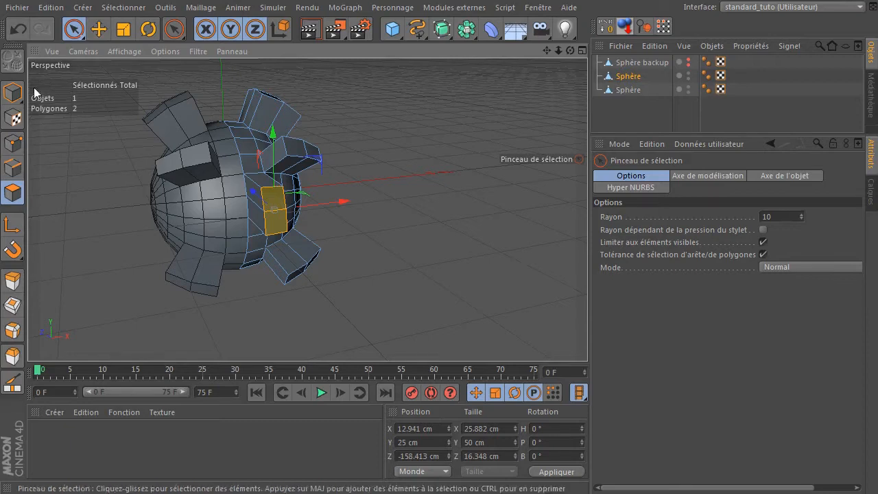
{"action": "left_click", "coordinate": [18, 29]}
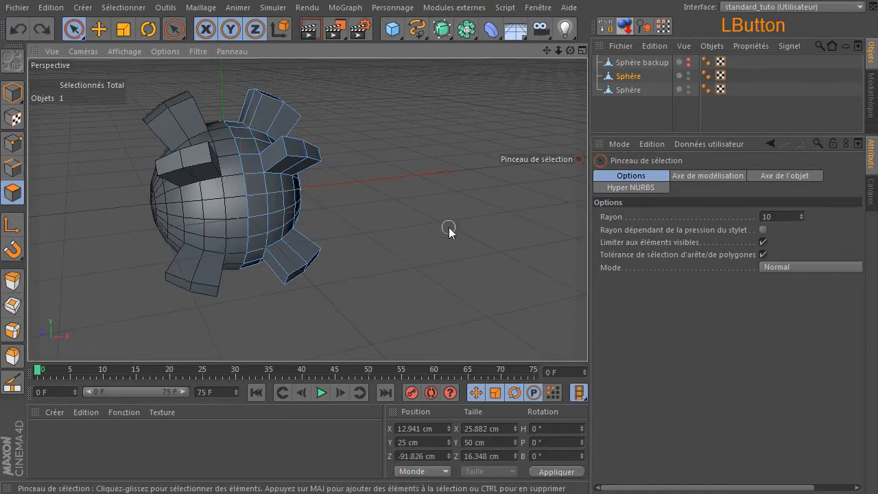
Clear the mirrored Sphère's polygon selection and activate the Outil Miroir again
{"action": "left_click", "coordinate": [631, 89]}
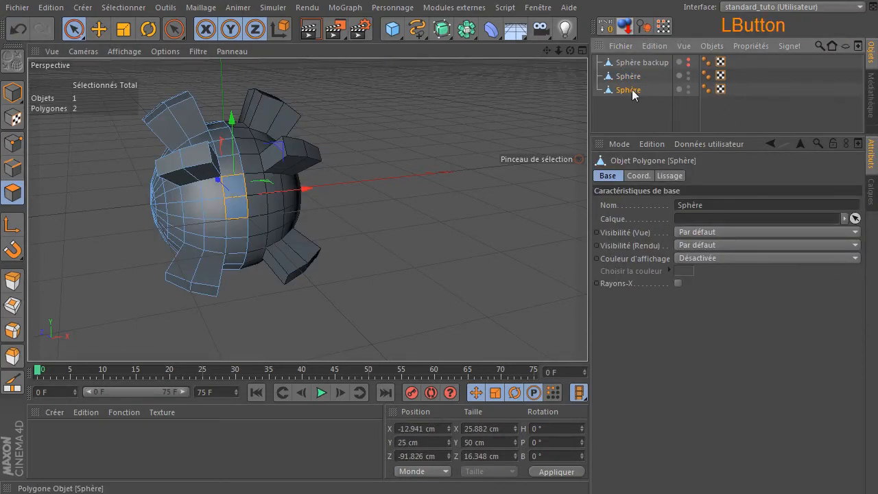
{"action": "left_click", "coordinate": [487, 203]}
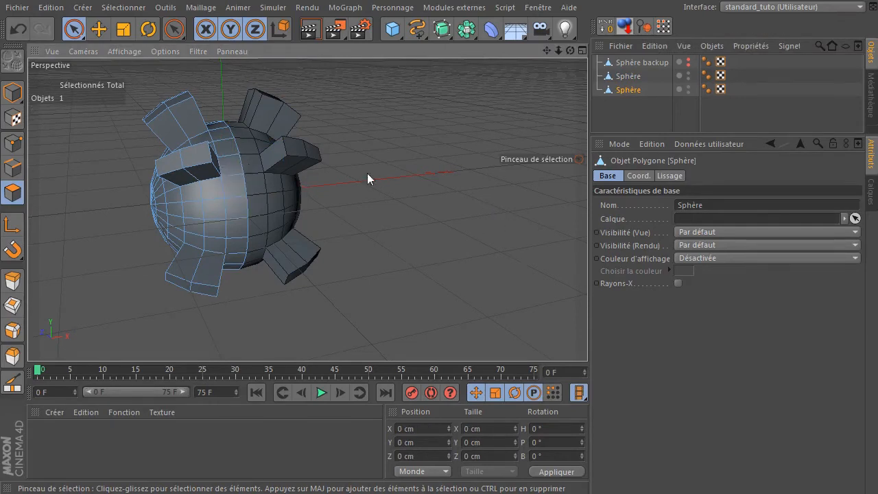
{"action": "left_click_drag", "start_coordinate": [570, 51], "coordinate": [644, 73]}
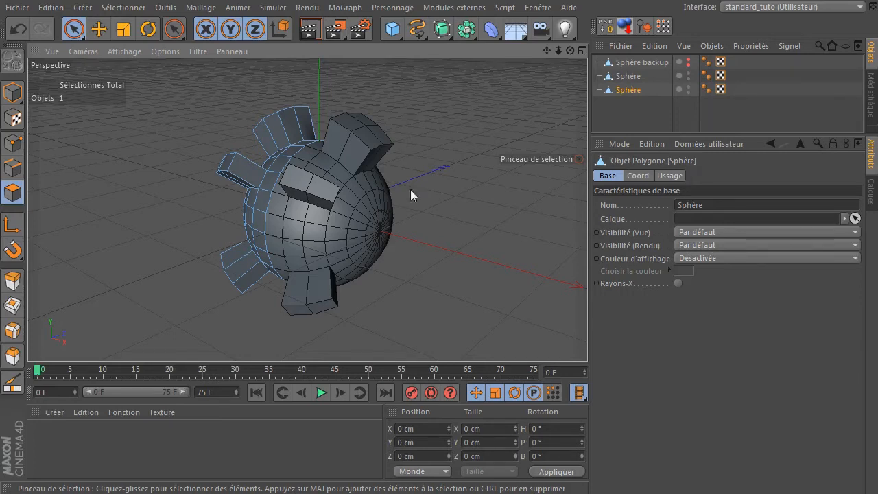
{"action": "left_click", "coordinate": [393, 8]}
{"action": "left_click", "coordinate": [419, 163]}
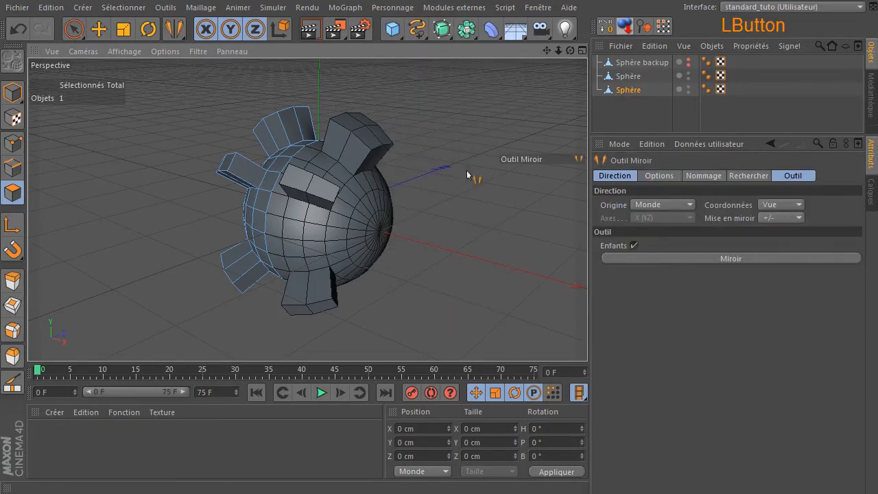
Examine the Outil Miroir's Options, Nommage, Rechercher and Outil settings, and return to its Direction and Outil settings
{"action": "left_click", "coordinate": [659, 176]}
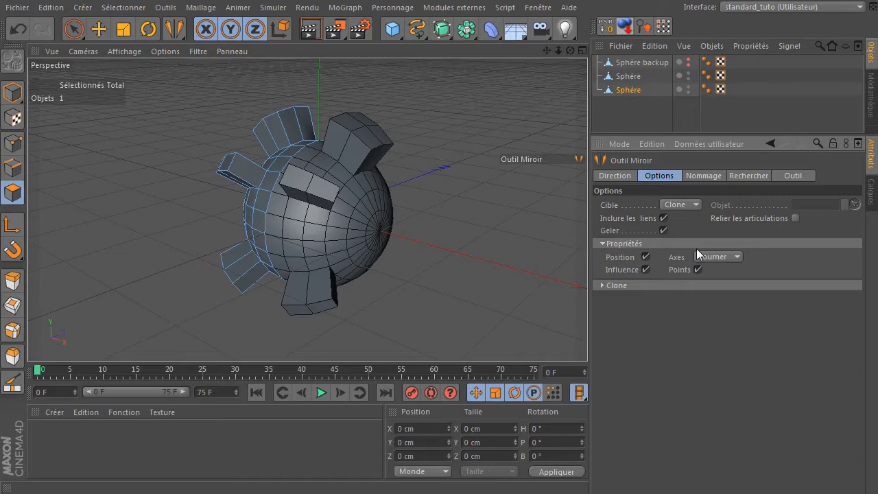
{"action": "left_click", "coordinate": [717, 176]}
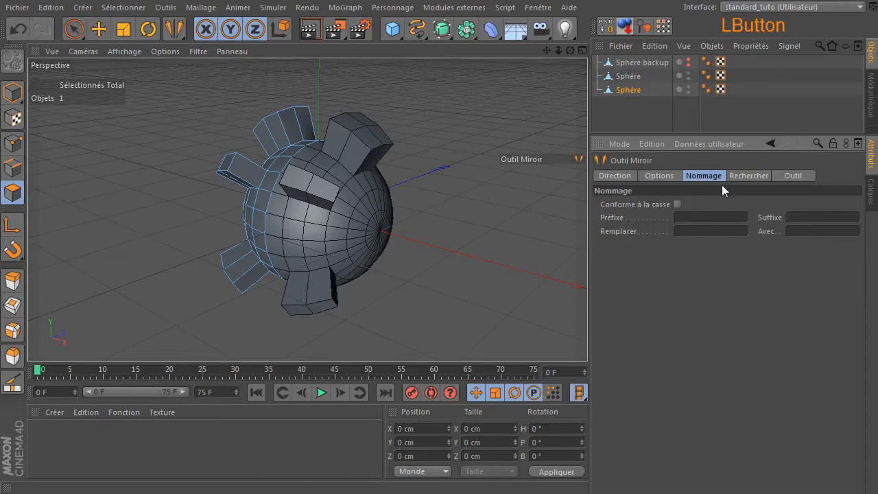
{"action": "left_click", "coordinate": [686, 217]}
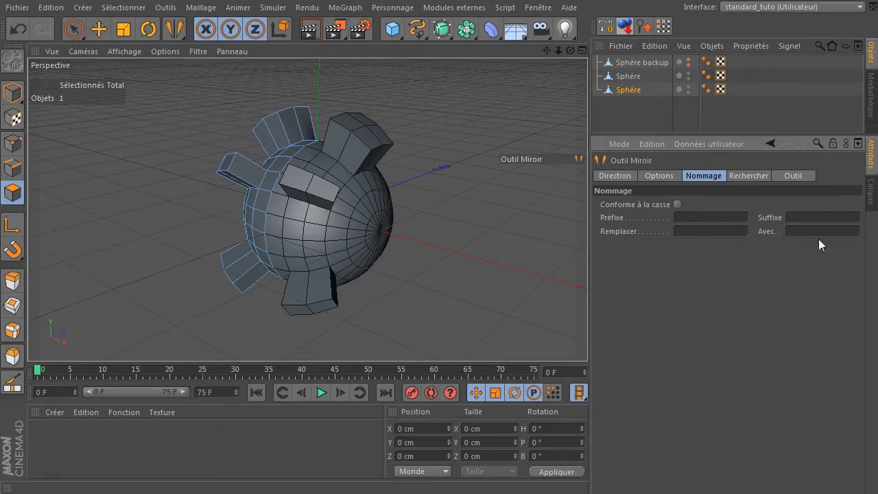
{"action": "left_click", "coordinate": [699, 232]}
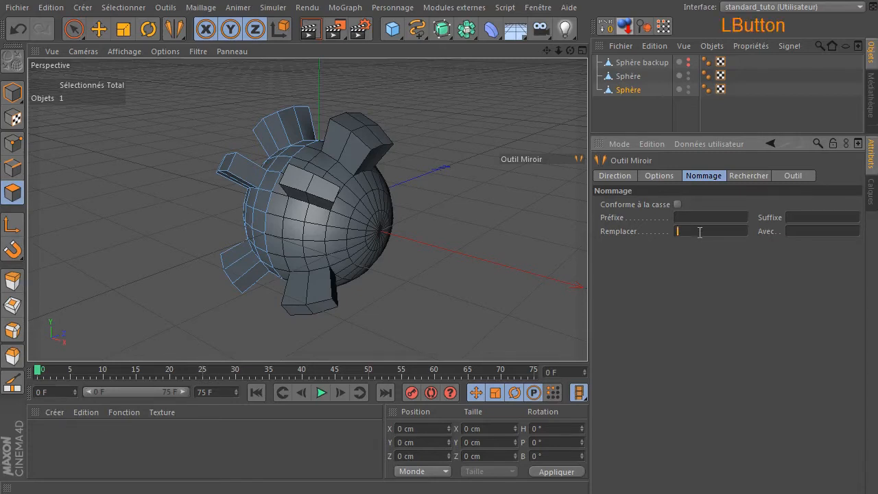
{"action": "left_click", "coordinate": [820, 232]}
{"action": "left_click", "coordinate": [691, 222]}
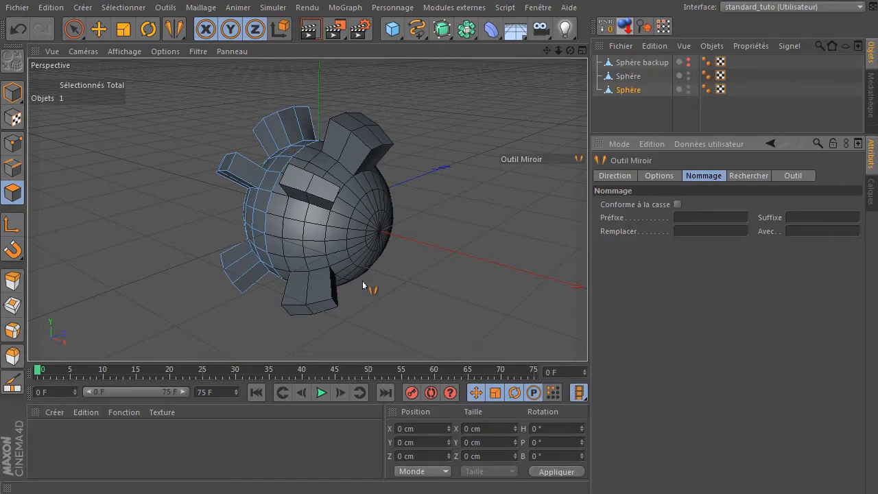
{"action": "left_click", "coordinate": [766, 176]}
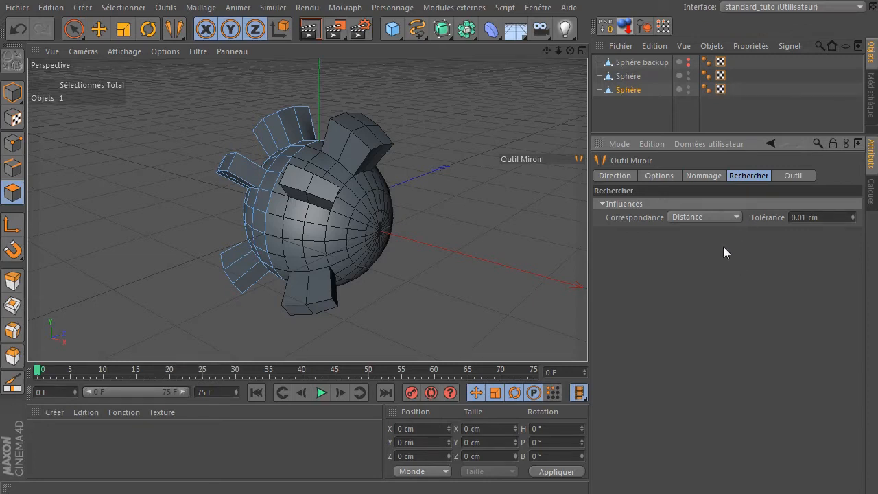
{"action": "left_click", "coordinate": [793, 175]}
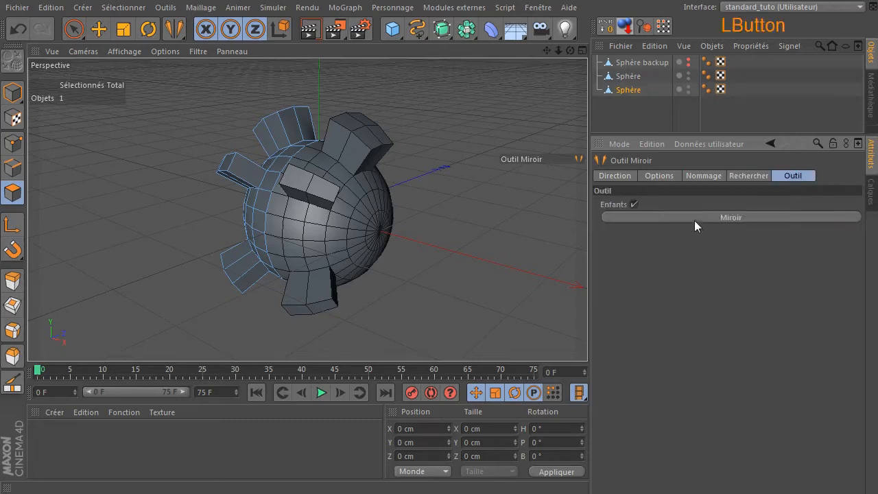
{"action": "left_click", "coordinate": [604, 178], "text": "shift"}
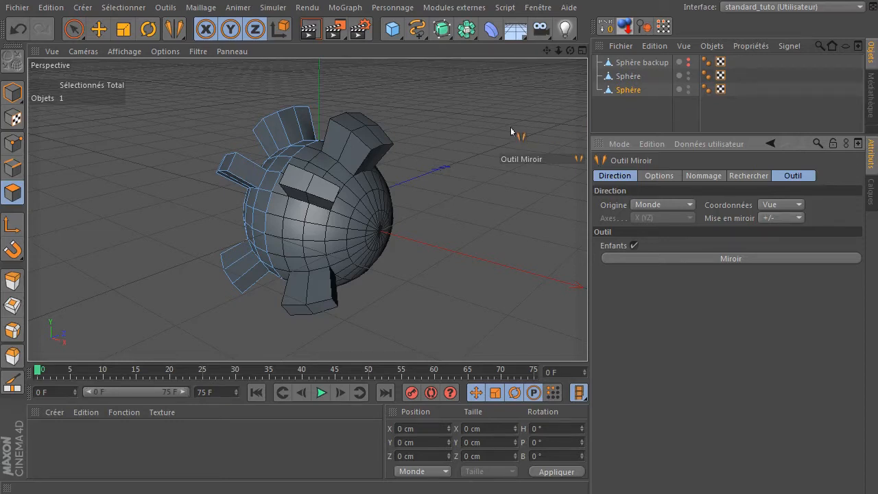
Select all polygons of both Sphère halves to compare their orientation, and invert the normals of the mirrored half
{"action": "left_click", "coordinate": [630, 76]}
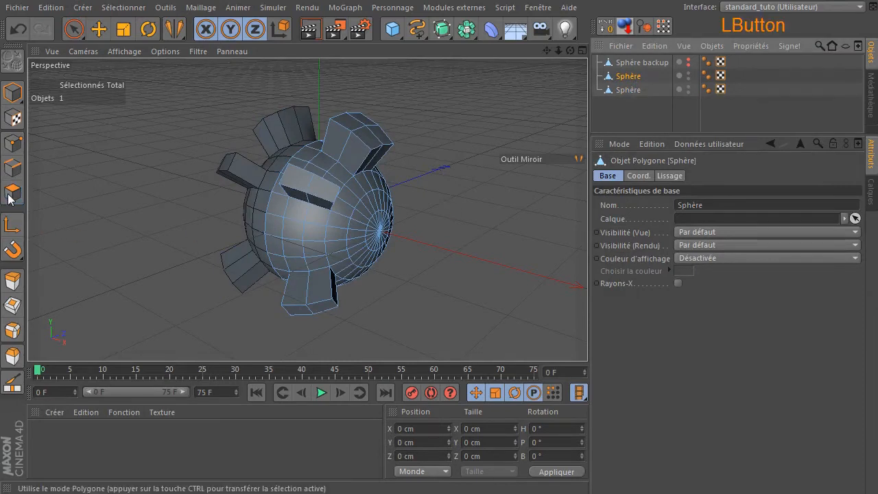
{"action": "key", "text": "ctrl+a"}
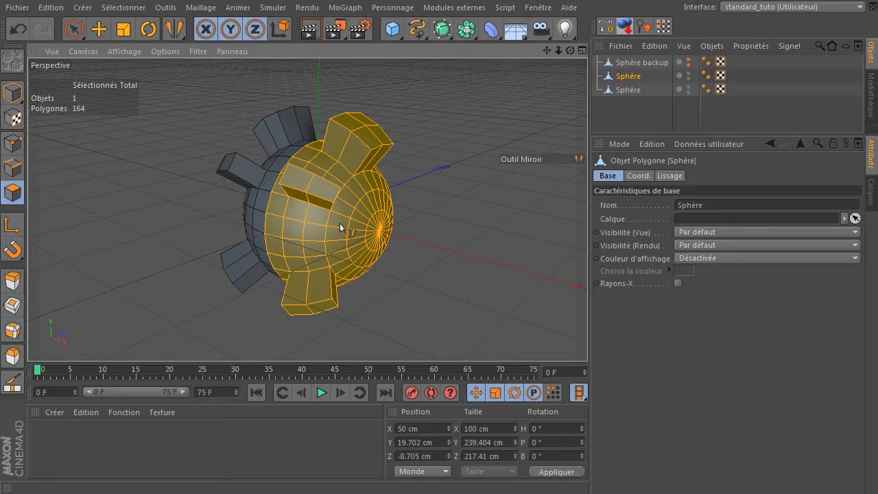
{"action": "left_click", "coordinate": [631, 90]}
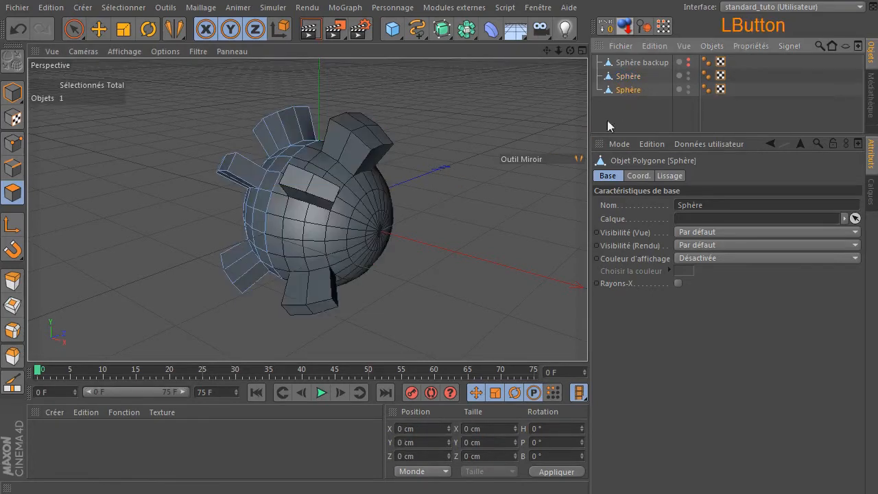
{"action": "key", "text": "ctrl+a"}
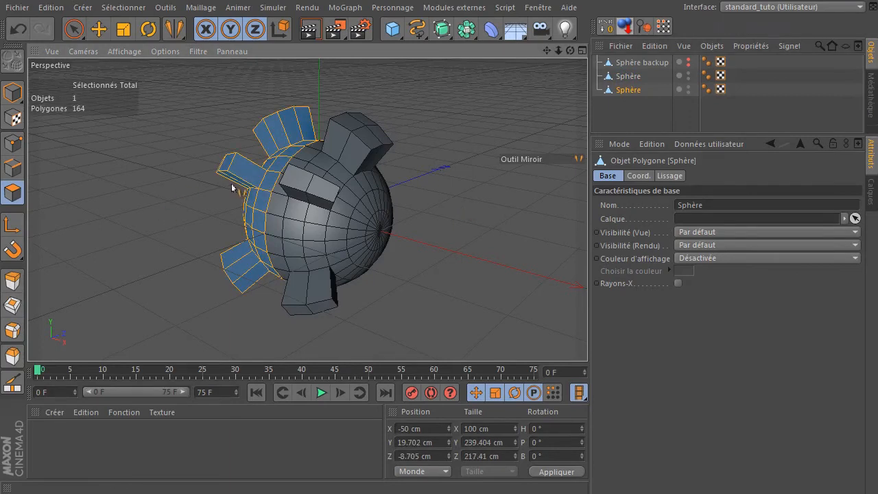
{"action": "left_click_drag", "start_coordinate": [570, 51], "coordinate": [564, 62]}
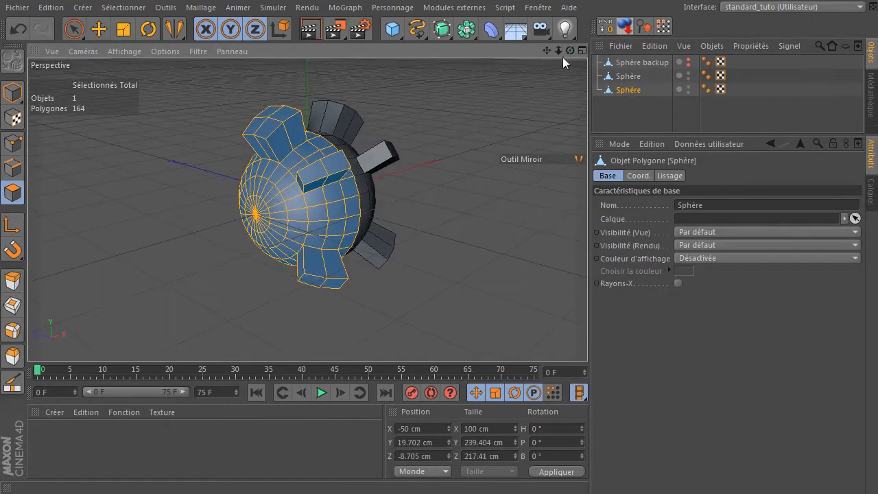
{"action": "right_click", "coordinate": [445, 87]}
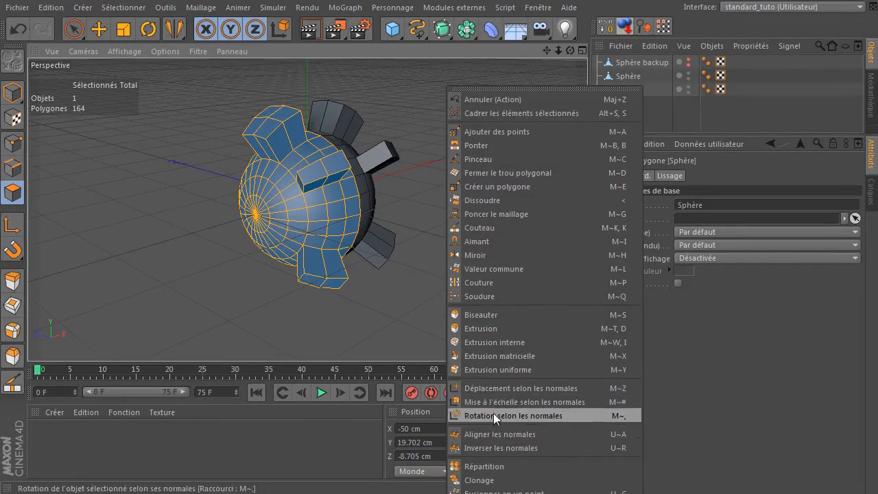
{"action": "left_click", "coordinate": [490, 449]}
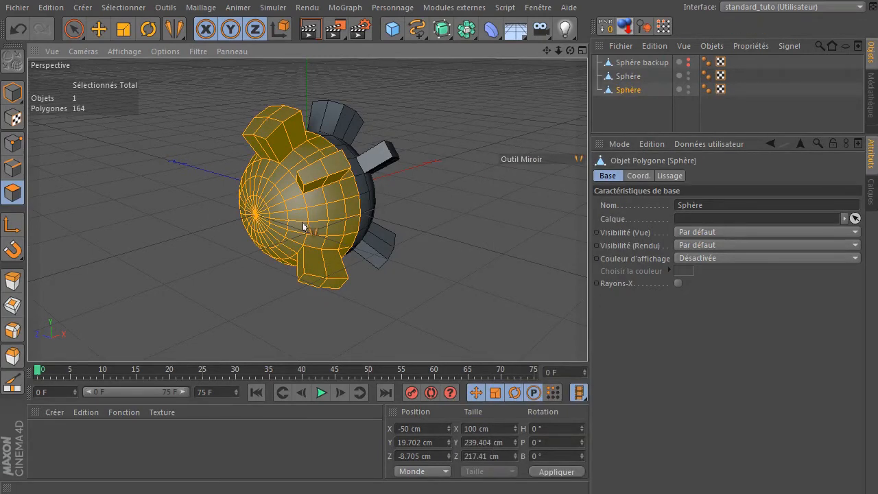
Merge the two Sphère halves into one object with Connecter les objets +Supprimer
{"action": "left_click", "coordinate": [621, 76]}
{"action": "left_click_drag", "start_coordinate": [610, 108], "coordinate": [649, 81]}
{"action": "right_click", "coordinate": [616, 81]}
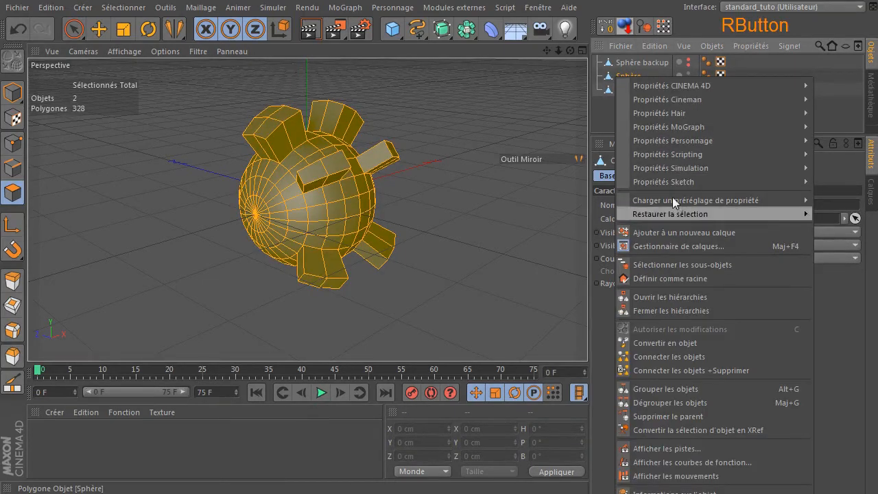
{"action": "left_click", "coordinate": [660, 371]}
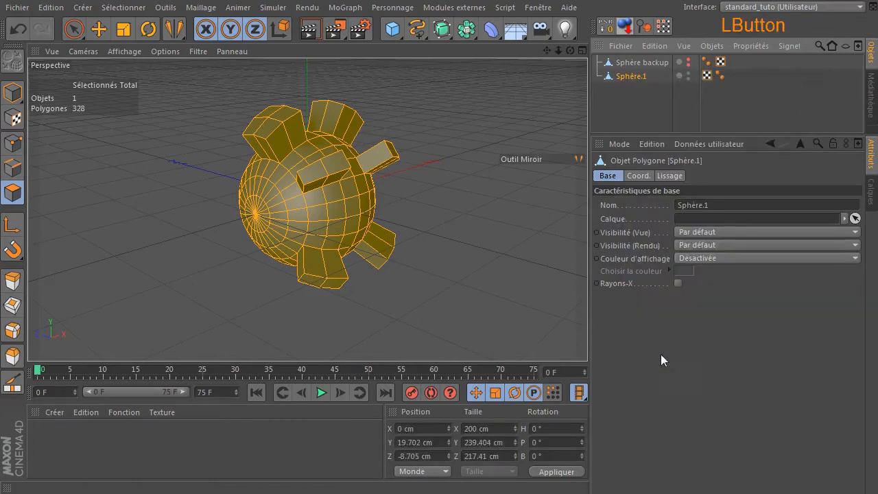
{"action": "left_click_drag", "start_coordinate": [570, 51], "coordinate": [458, 90]}
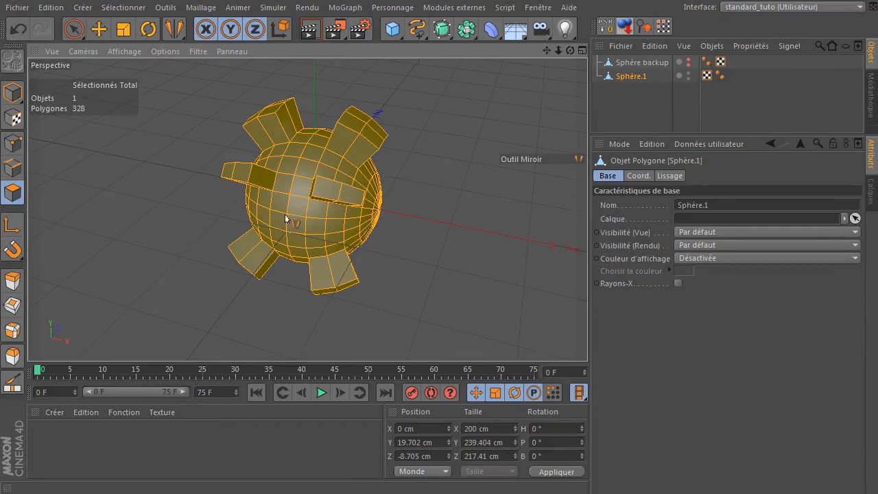
{"action": "scroll", "coordinate": [288, 220], "scroll_direction": "up", "scroll_amount": 3}
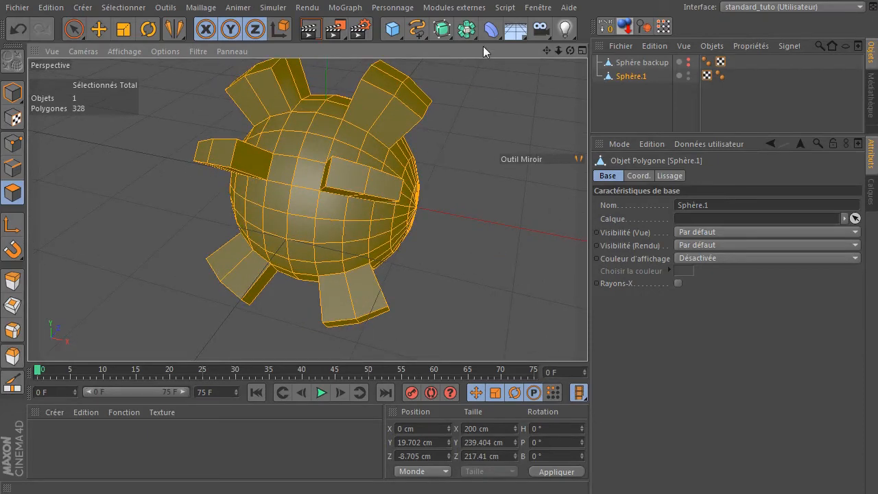
{"action": "left_click_drag", "start_coordinate": [466, 29], "coordinate": [636, 95]}
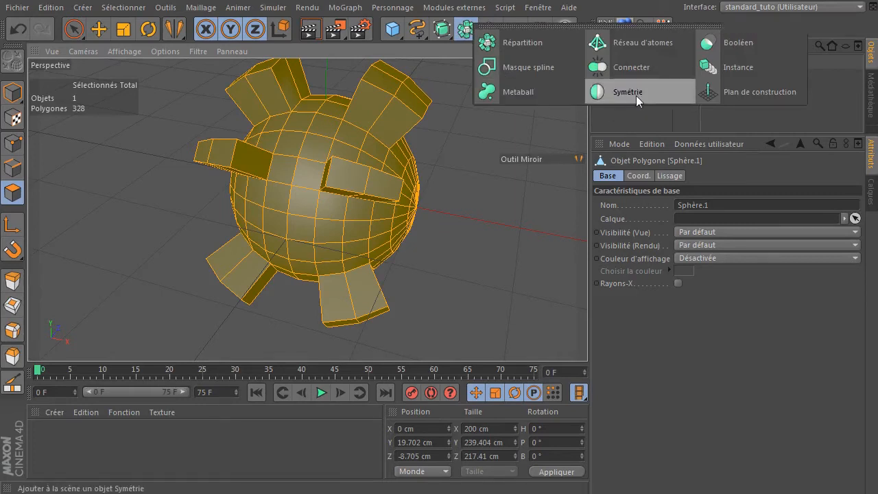
{"action": "left_click", "coordinate": [665, 415]}
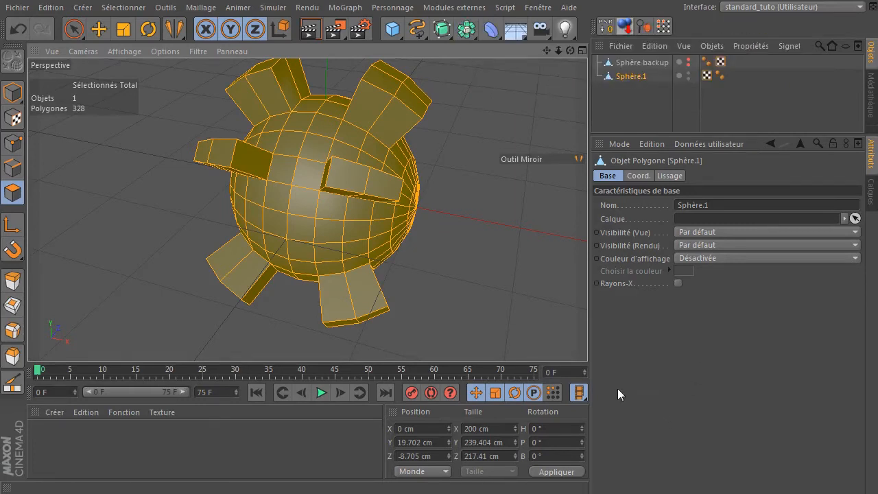
{"action": "left_click_drag", "start_coordinate": [570, 50], "coordinate": [303, 209]}
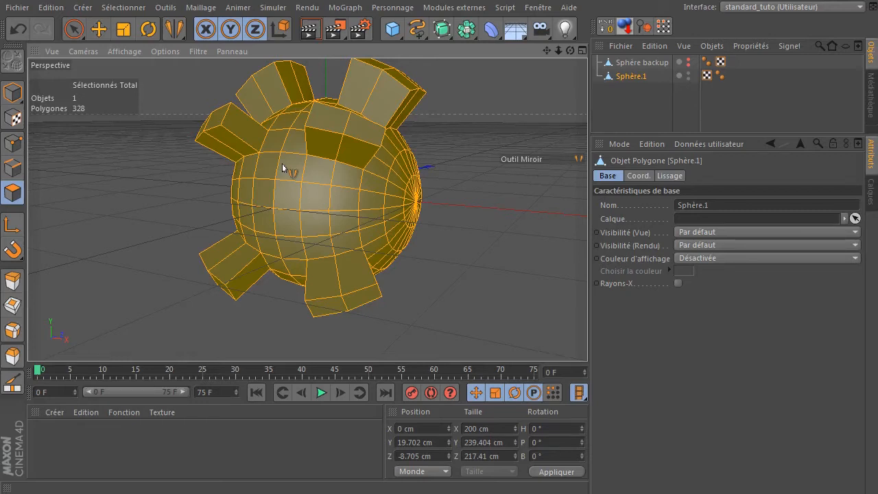
Undo the merge of the two Sphère halves and delete both halves from the scene
{"action": "left_click", "coordinate": [17, 29]}
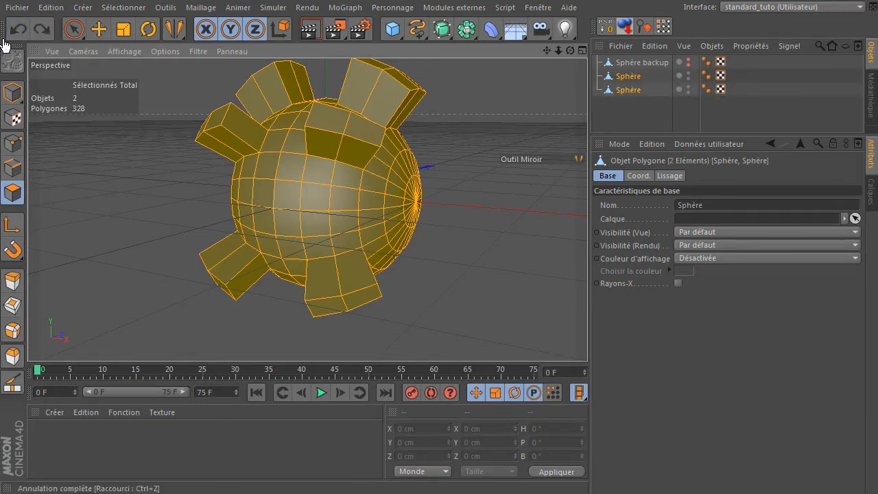
{"action": "left_click", "coordinate": [629, 76]}
{"action": "left_click_drag", "start_coordinate": [611, 113], "coordinate": [644, 76]}
{"action": "key", "text": "Delete"}
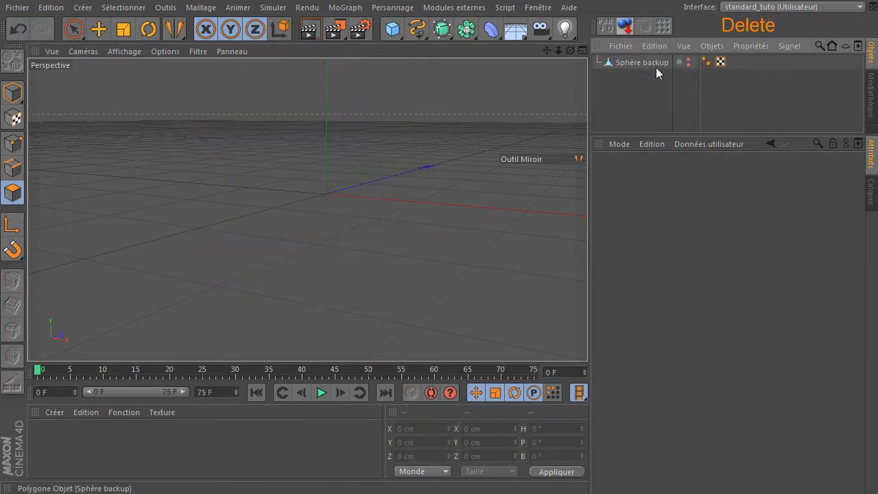
Make the Sphère backup object visible again and rename it Sphère
{"action": "left_click", "coordinate": [656, 64]}
{"action": "left_click", "coordinate": [689, 65]}
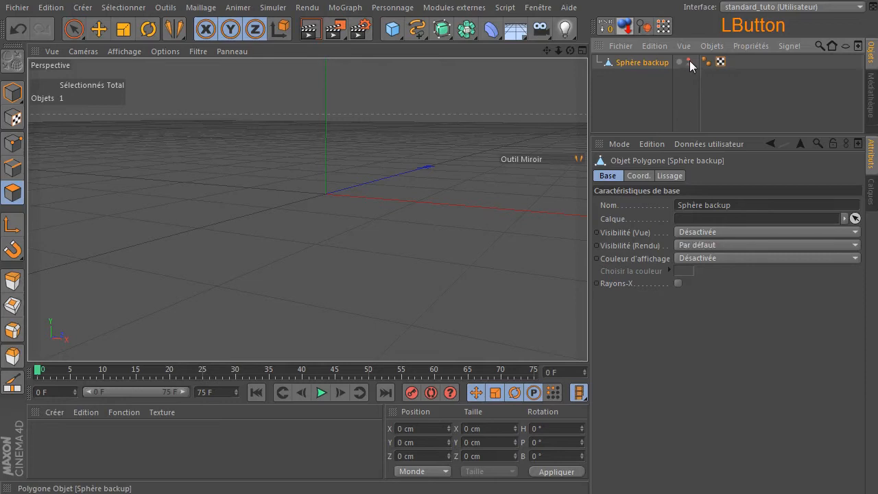
{"action": "left_click", "coordinate": [689, 61]}
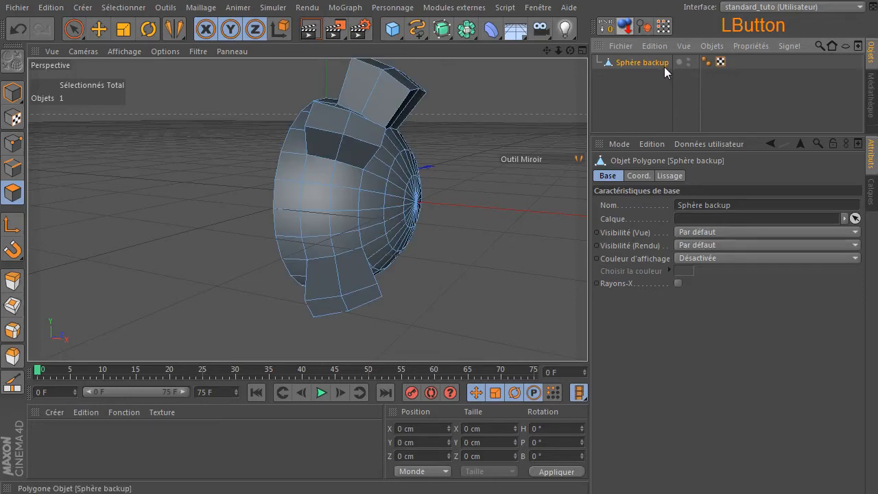
{"action": "double_click", "coordinate": [664, 64]}
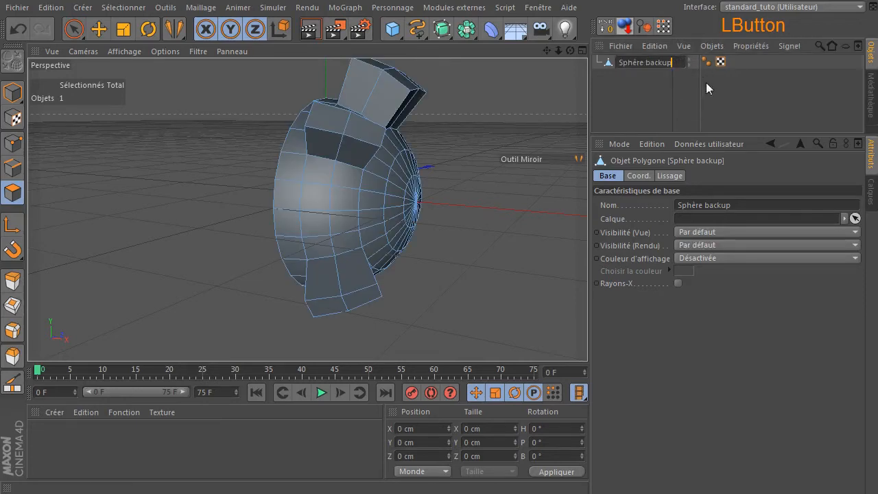
{"action": "key", "text": "BackSpace"}
{"action": "key", "text": "BackSpace"}
{"action": "key", "text": "BackSpace"}
{"action": "key", "text": "BackSpace"}
{"action": "key", "text": "BackSpace"}
{"action": "key", "text": "BackSpace"}
{"action": "key", "text": "BackSpace"}
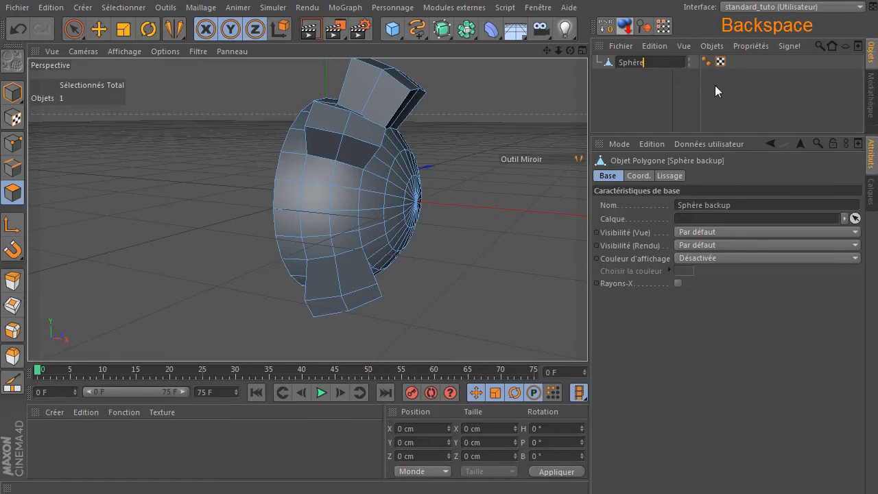
{"action": "left_click", "coordinate": [649, 113]}
Duplicate Sphère as a new backup, hide the copy in the view and in renders, and select the original
{"action": "left_click_drag", "start_coordinate": [559, 51], "coordinate": [540, 62]}
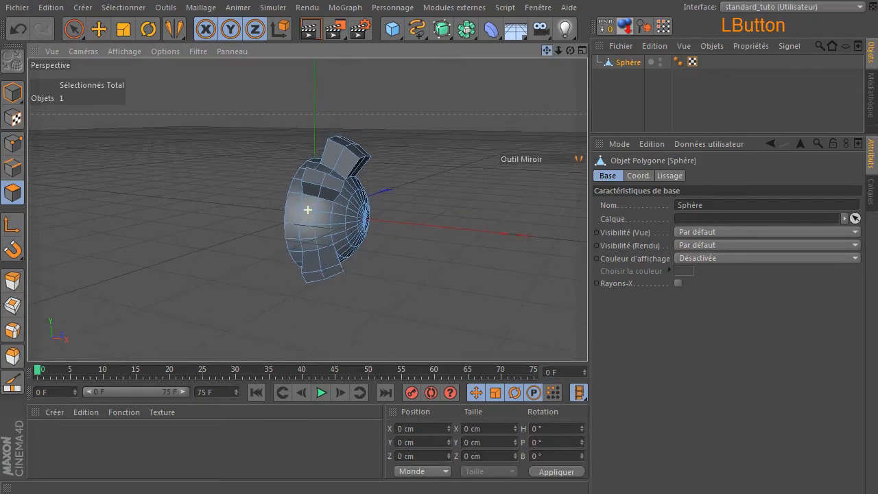
{"action": "left_click_drag", "start_coordinate": [626, 62], "coordinate": [635, 76], "text": "ctrl"}
{"action": "left_click", "coordinate": [667, 72]}
{"action": "left_click", "coordinate": [667, 77]}
{"action": "left_click", "coordinate": [626, 103]}
{"action": "left_click", "coordinate": [630, 62]}
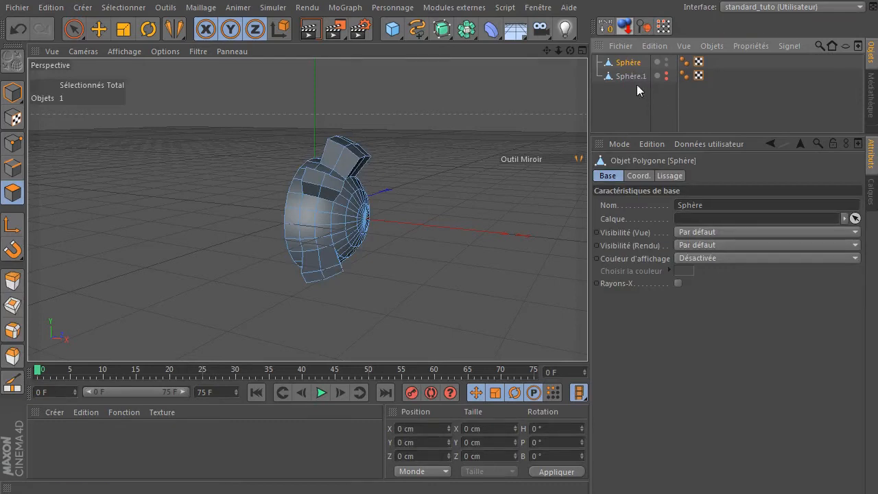
Switch to object mode and activate the Pinceau de sélection with Sphère selected
{"action": "left_click", "coordinate": [12, 92]}
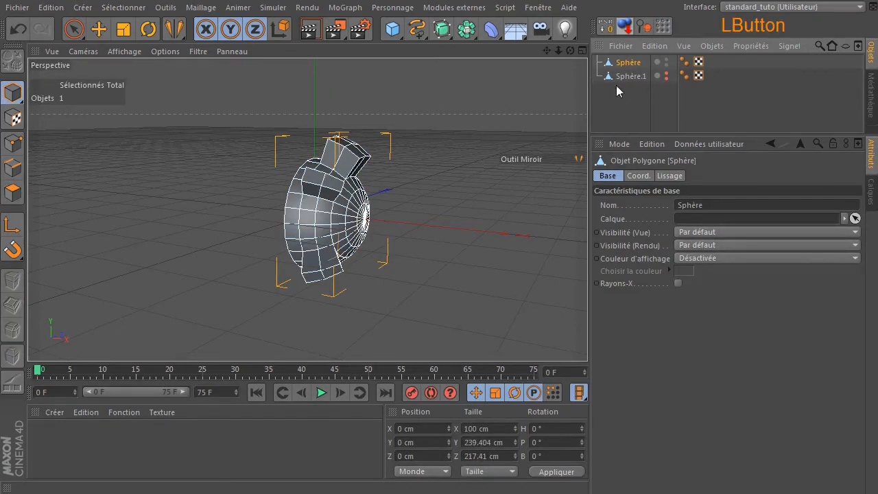
{"action": "left_click_drag", "start_coordinate": [575, 52], "coordinate": [619, 119]}
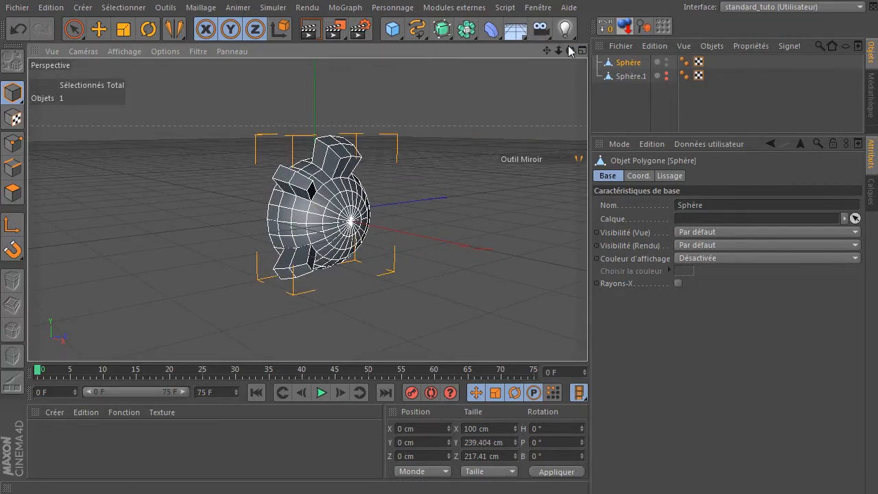
{"action": "left_click", "coordinate": [75, 30]}
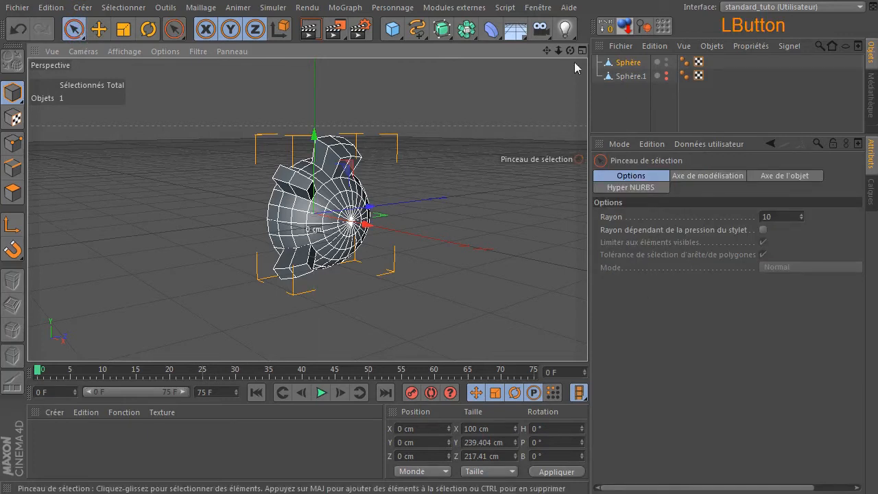
{"action": "left_click_drag", "start_coordinate": [570, 51], "coordinate": [498, 68]}
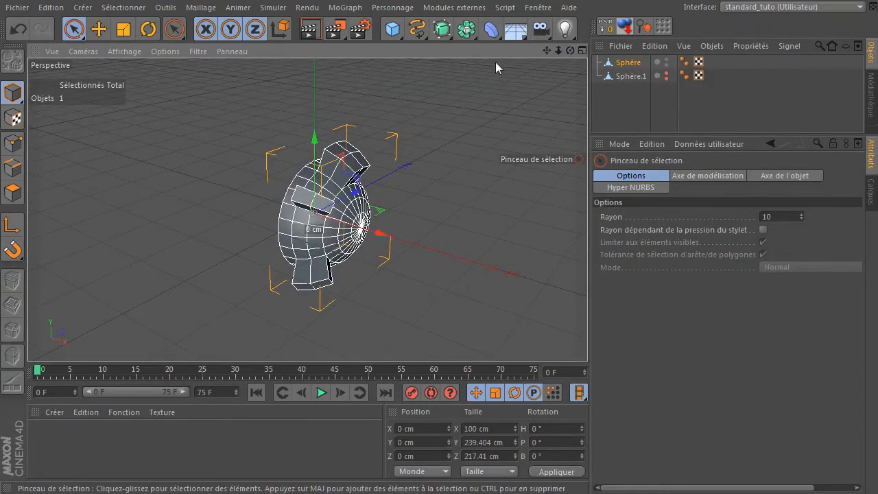
{"action": "left_click_drag", "start_coordinate": [467, 30], "coordinate": [693, 316]}
{"action": "left_click", "coordinate": [393, 8]}
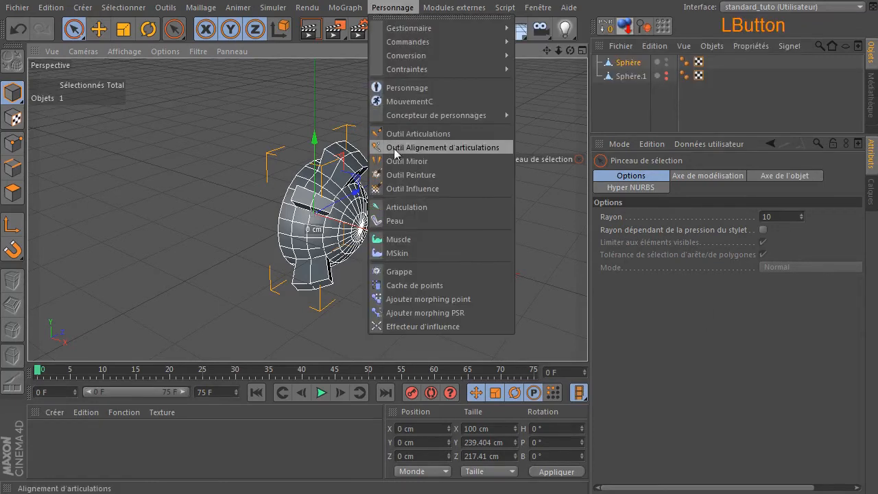
{"action": "left_click", "coordinate": [786, 316]}
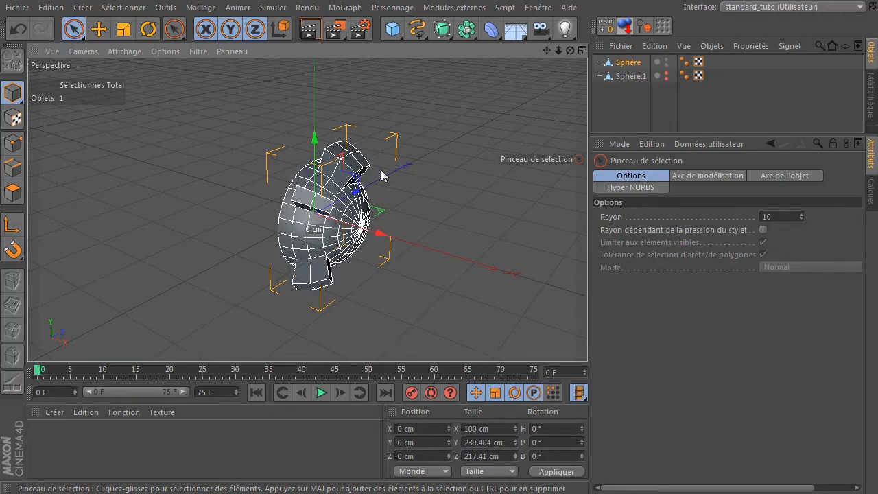
Switch to polygon mode and activate the Miroir mesh tool for Sphère
{"action": "left_click", "coordinate": [198, 9]}
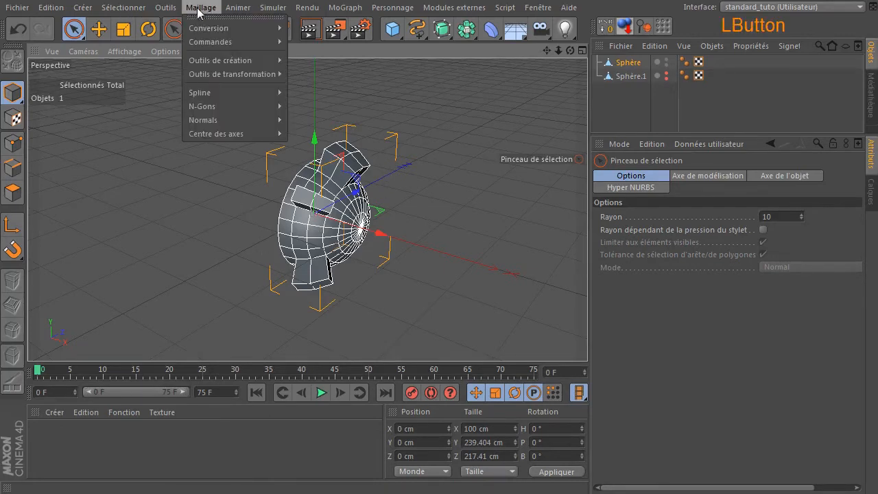
{"action": "mouse_move", "coordinate": [218, 77]}
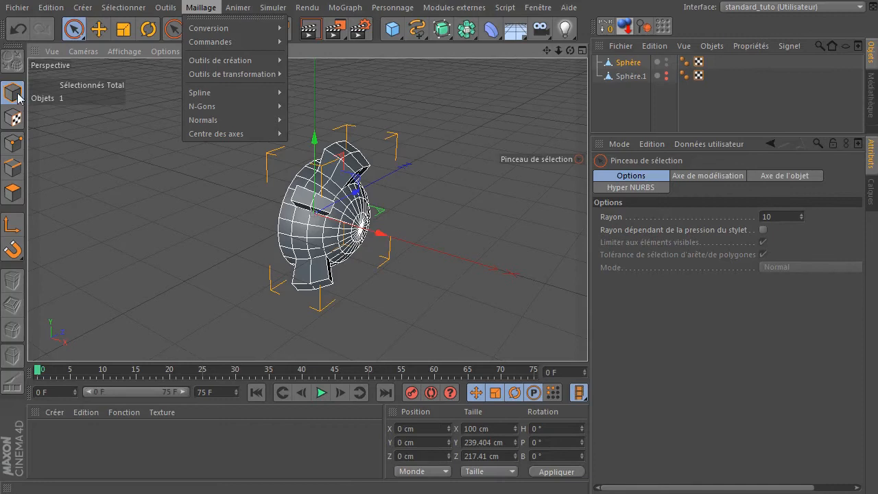
{"action": "left_click", "coordinate": [16, 197]}
{"action": "left_click", "coordinate": [20, 198]}
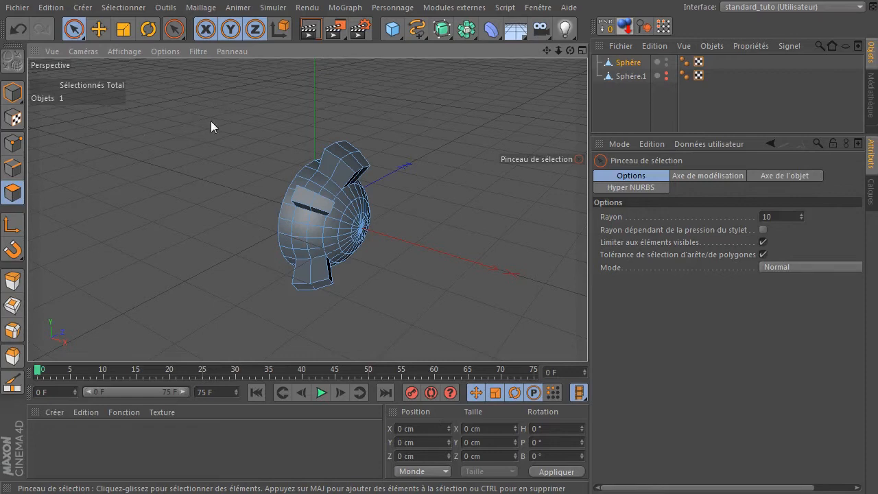
{"action": "left_click", "coordinate": [200, 7]}
{"action": "mouse_move", "coordinate": [198, 42]}
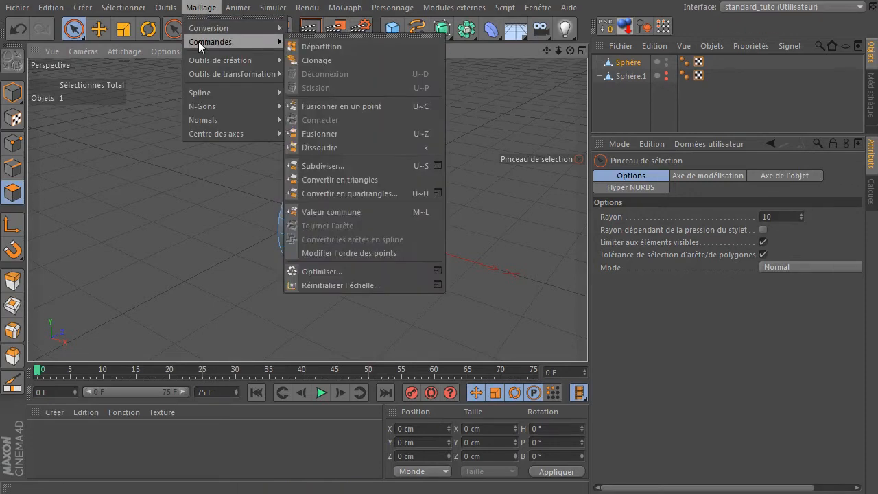
{"action": "mouse_move", "coordinate": [204, 72]}
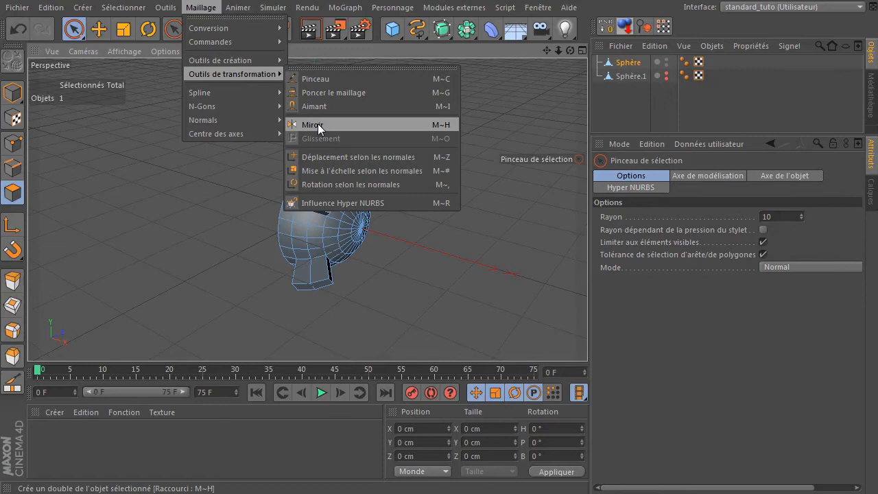
{"action": "left_click", "coordinate": [638, 120]}
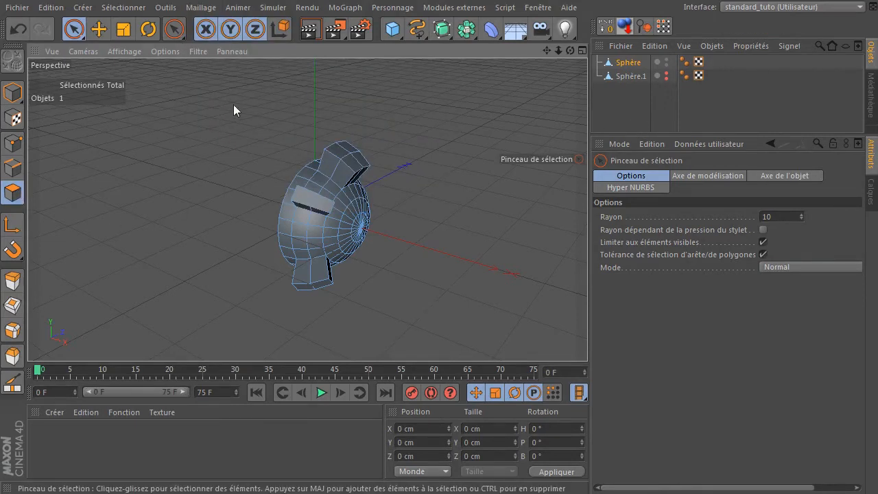
{"action": "right_click", "coordinate": [155, 91]}
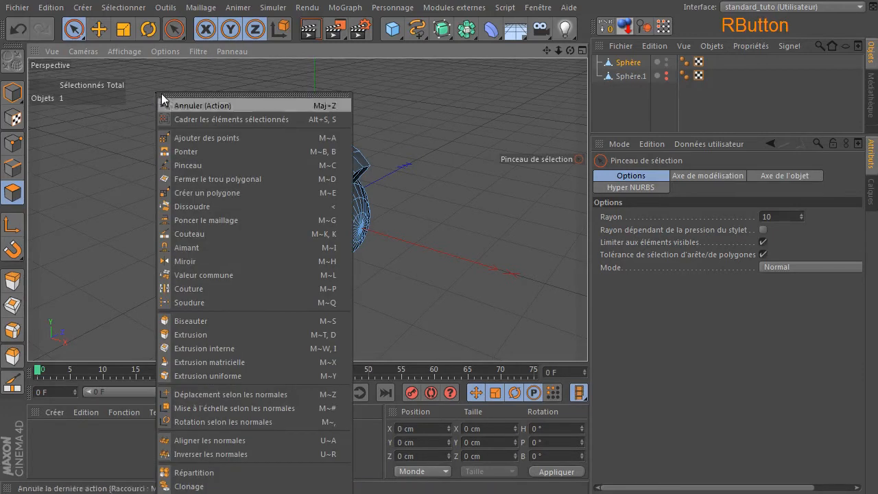
{"action": "left_click", "coordinate": [205, 262]}
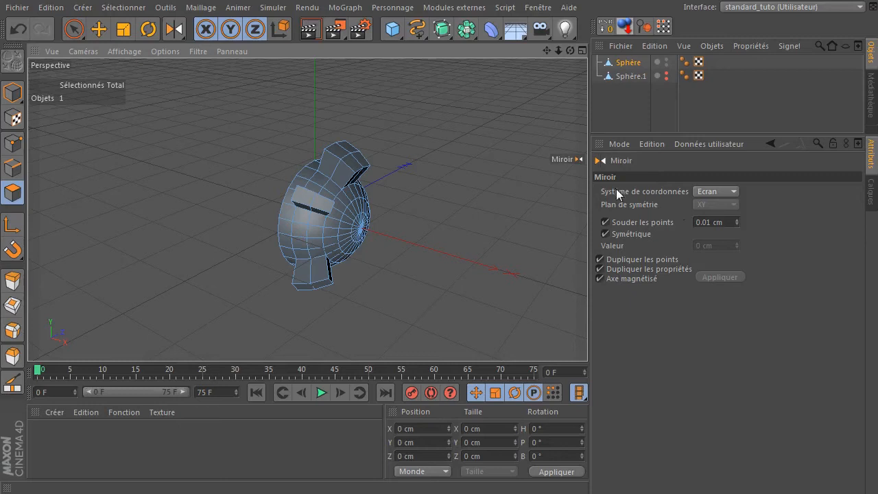
Try the Monde coordinate system for the Miroir tool, and set it to Objet
{"action": "left_click", "coordinate": [707, 192]}
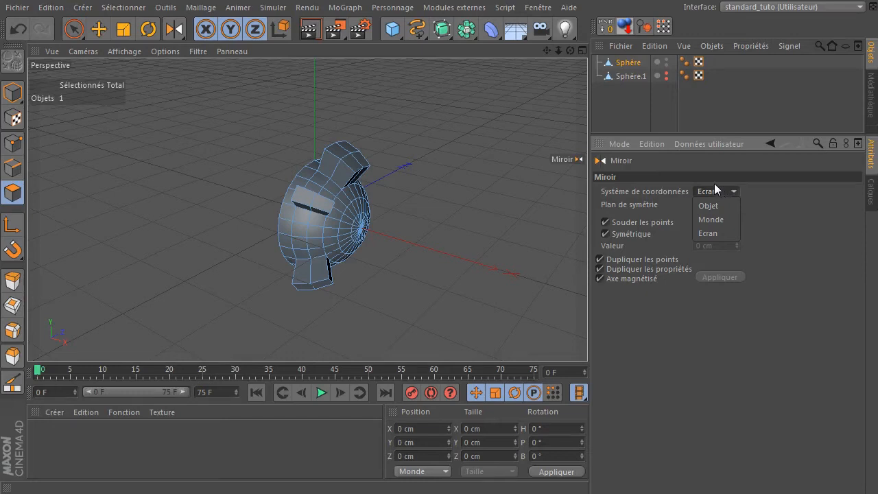
{"action": "left_click", "coordinate": [720, 220]}
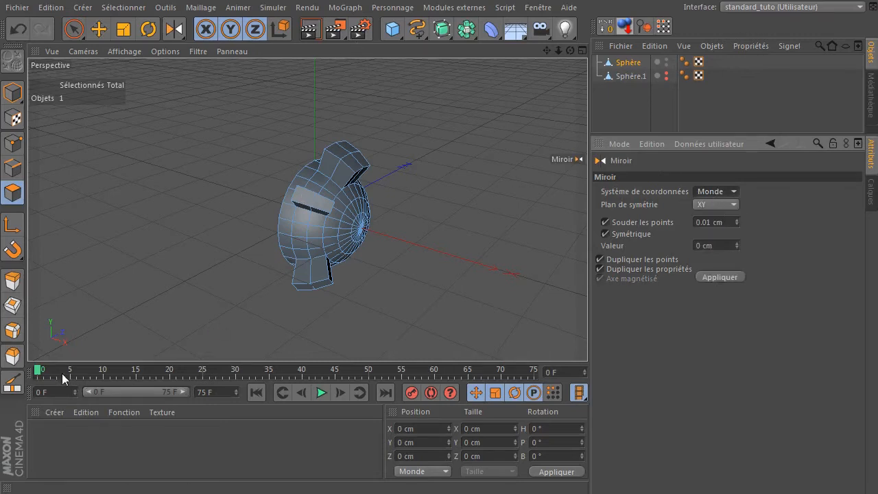
{"action": "mouse_move", "coordinate": [570, 51]}
{"action": "left_mouse_down"}
{"action": "mouse_move", "coordinate": [559, 47]}
{"action": "mouse_move", "coordinate": [570, 51]}
{"action": "left_mouse_up"}
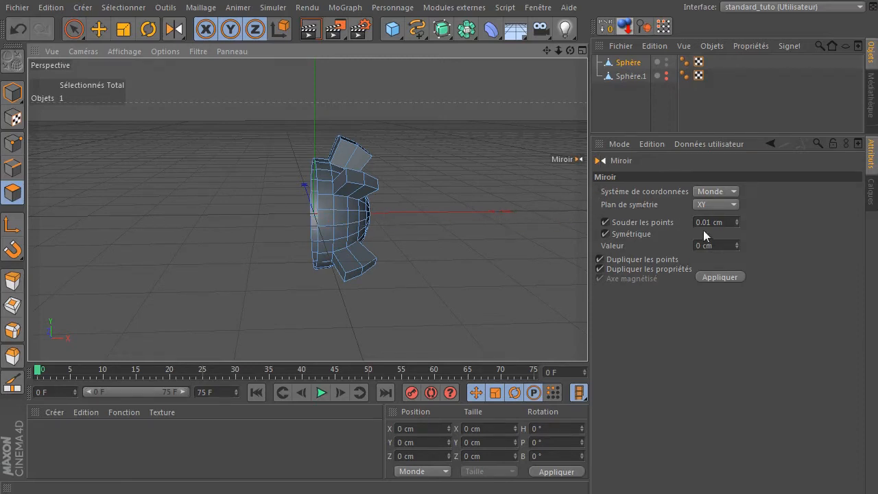
{"action": "left_click", "coordinate": [723, 191]}
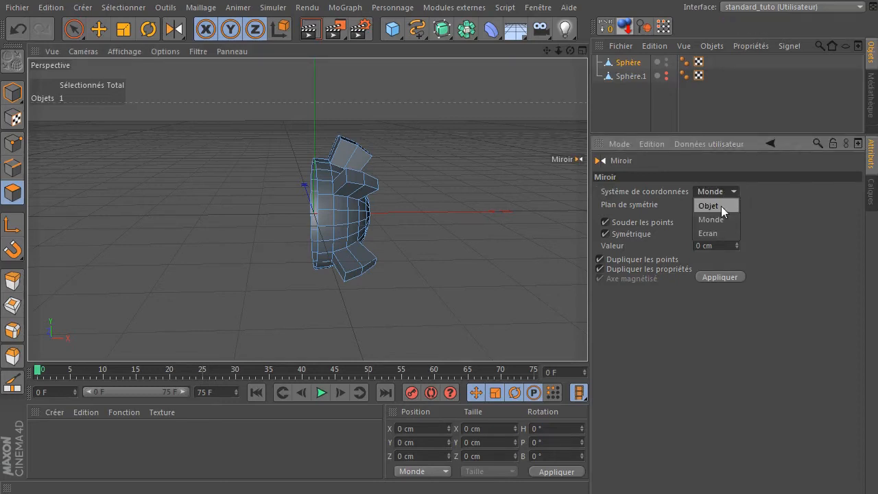
{"action": "left_click", "coordinate": [721, 206]}
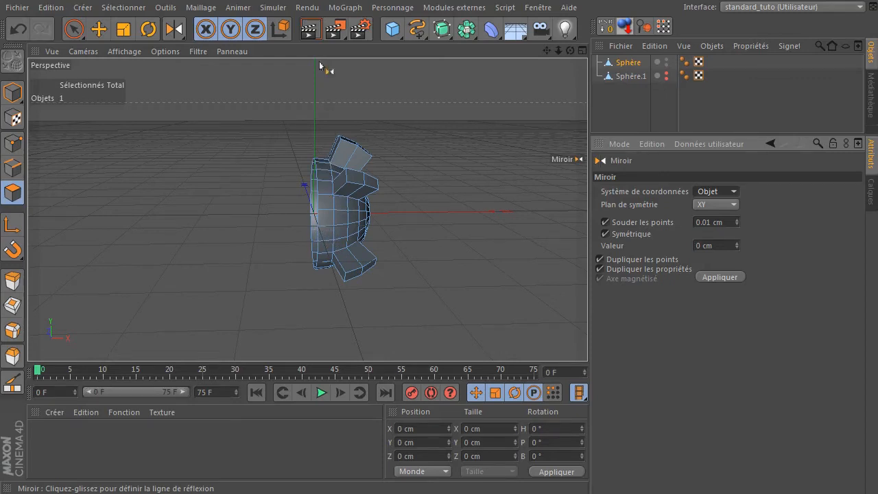
In object mode, rotate Sphère to a bank of about -33° and move it to about X 73 cm, Y 47 cm
{"action": "left_click", "coordinate": [13, 92]}
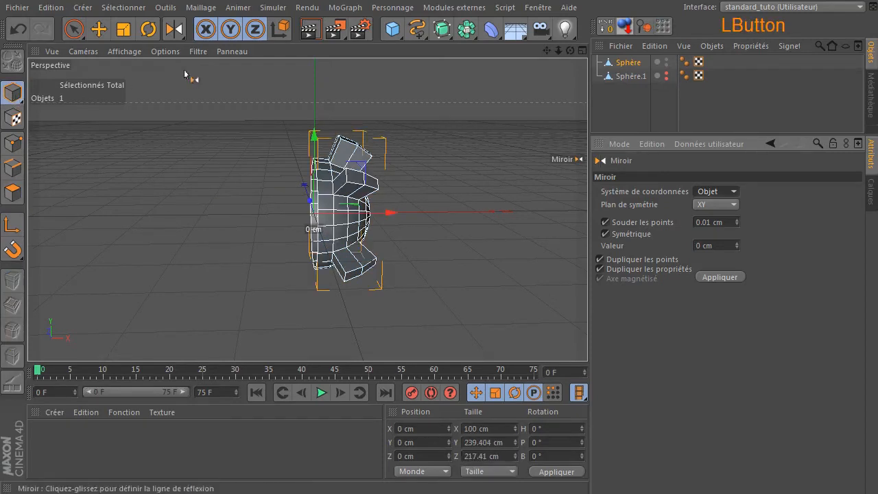
{"action": "left_click", "coordinate": [102, 33]}
{"action": "left_click", "coordinate": [148, 29]}
{"action": "left_click", "coordinate": [297, 223]}
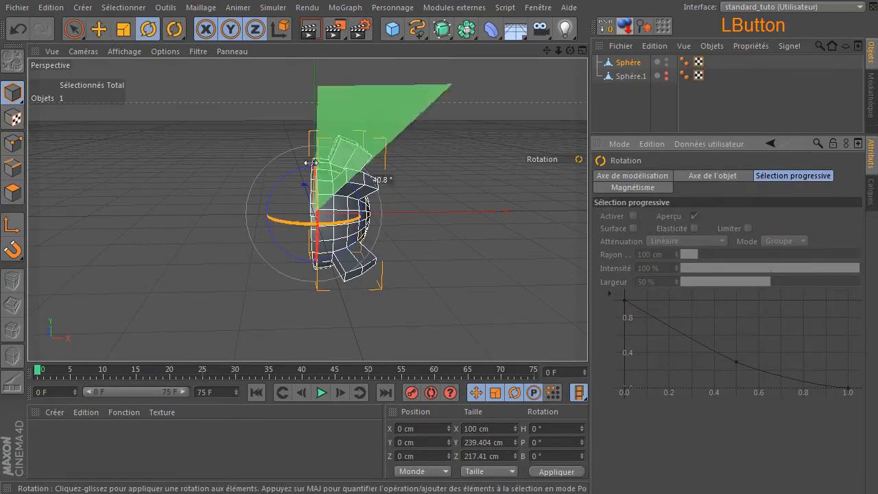
{"action": "left_click_drag", "start_coordinate": [289, 173], "coordinate": [277, 196]}
{"action": "key", "text": "e"}
{"action": "left_click_drag", "start_coordinate": [377, 180], "coordinate": [428, 171]}
{"action": "left_click", "coordinate": [625, 118]}
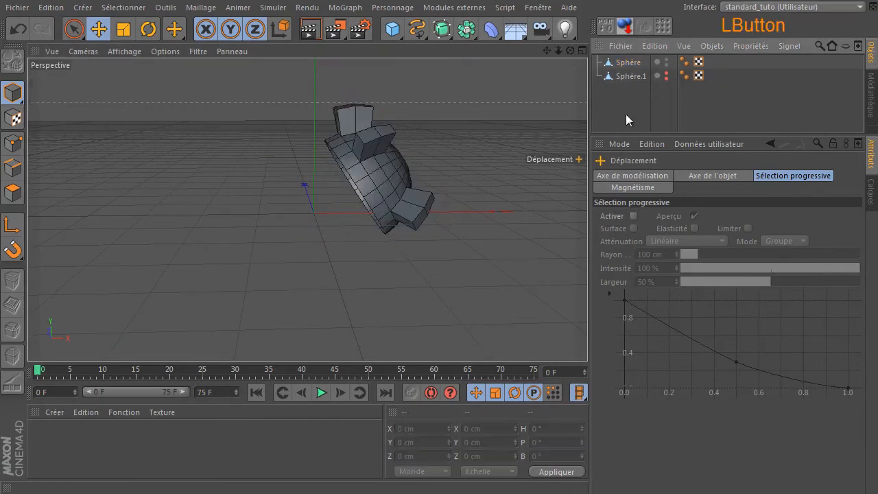
{"action": "left_click_drag", "start_coordinate": [572, 53], "coordinate": [579, 68]}
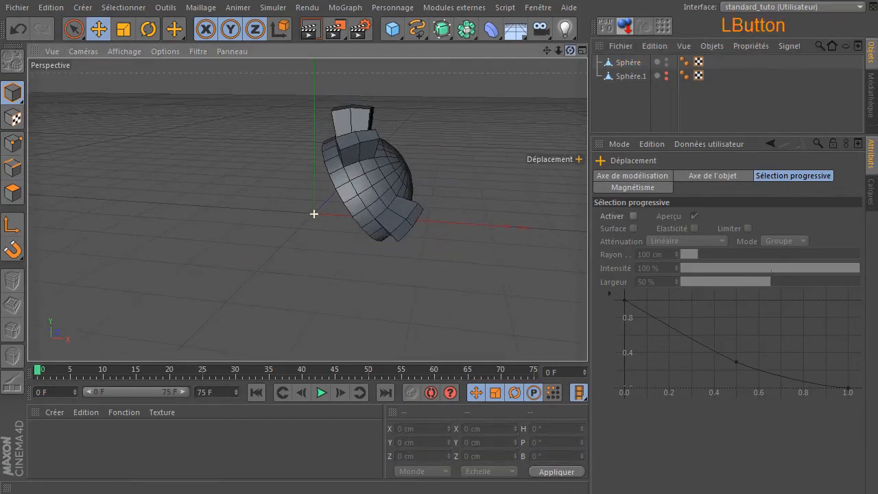
{"action": "left_click", "coordinate": [624, 64]}
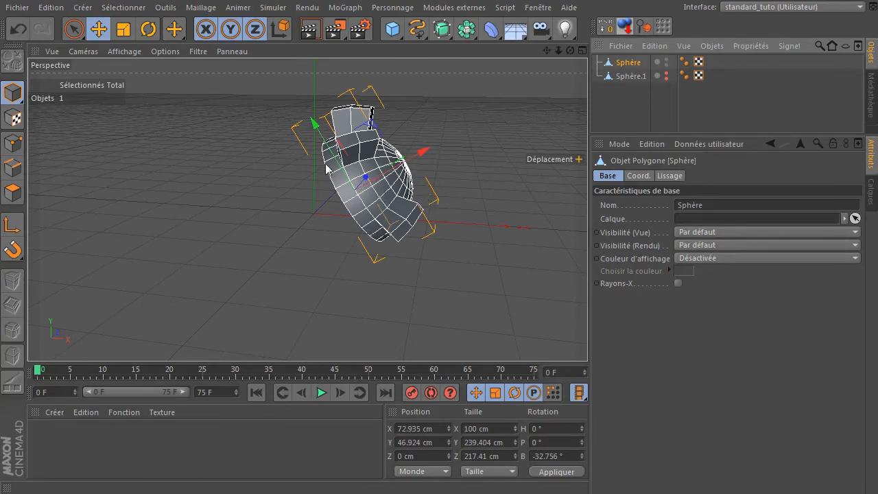
Switch to polygon mode, activate the Miroir mesh tool for Sphère and set its coordinate system to Monde
{"action": "right_click", "coordinate": [147, 102]}
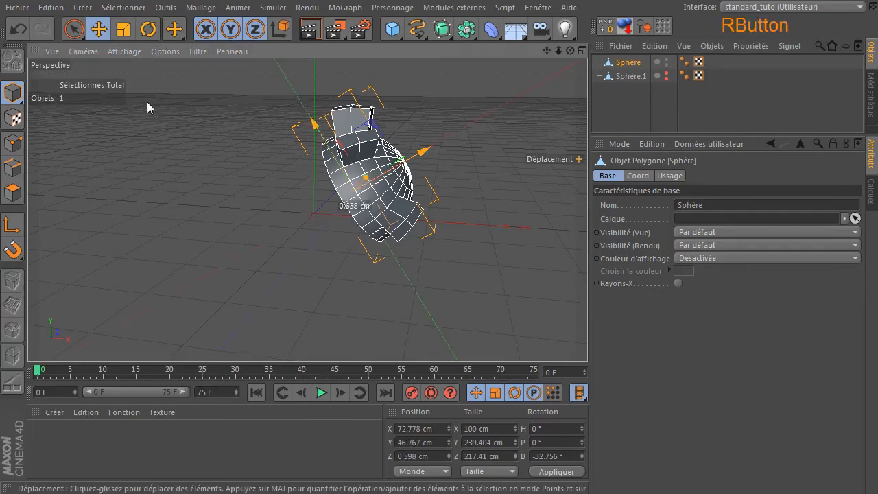
{"action": "right_click", "coordinate": [228, 81]}
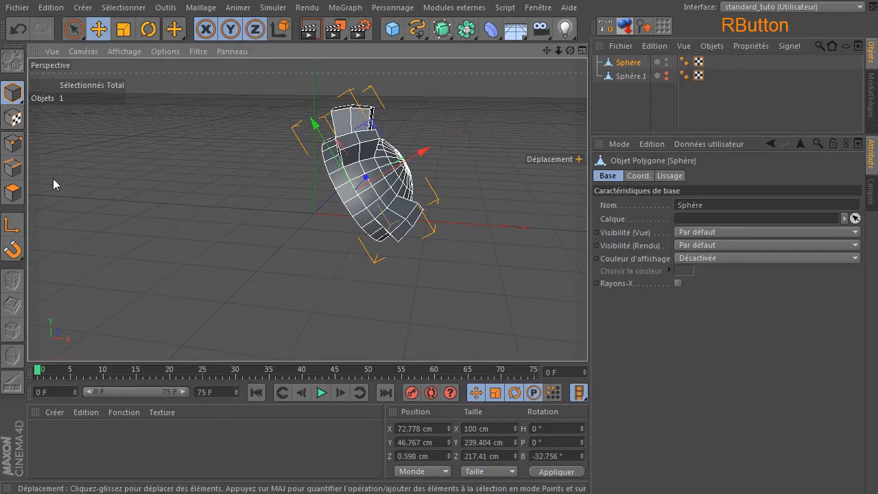
{"action": "left_click", "coordinate": [118, 153]}
{"action": "right_click", "coordinate": [184, 93]}
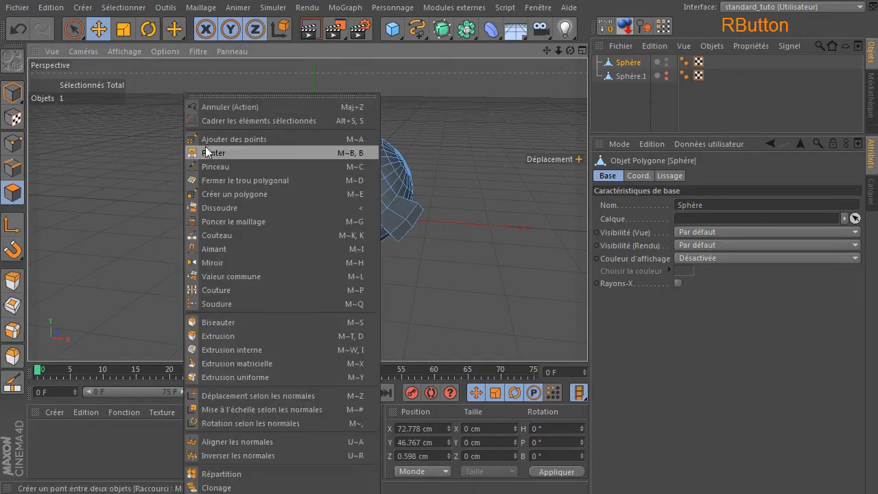
{"action": "left_click", "coordinate": [207, 261]}
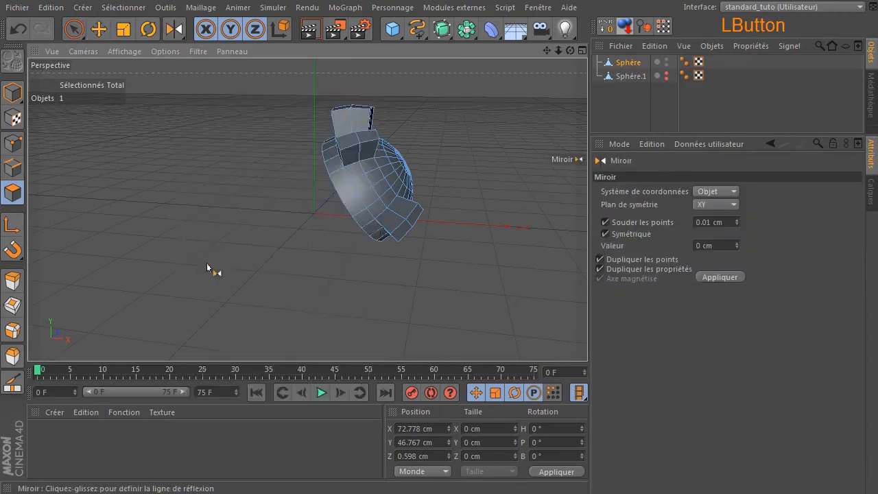
{"action": "left_click", "coordinate": [726, 192]}
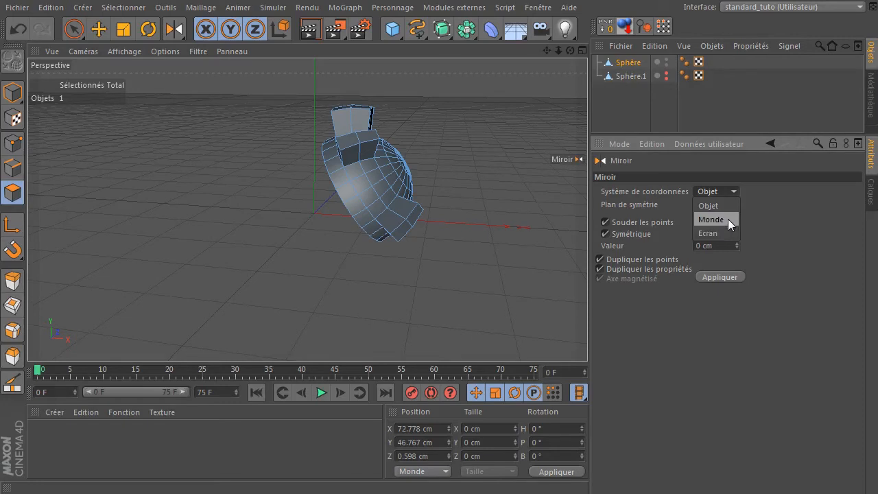
{"action": "left_click", "coordinate": [728, 219]}
Try mirroring the half-sphere across the Monde XY plane, and undo it after inspecting the result
{"action": "left_click_drag", "start_coordinate": [568, 48], "coordinate": [607, 58]}
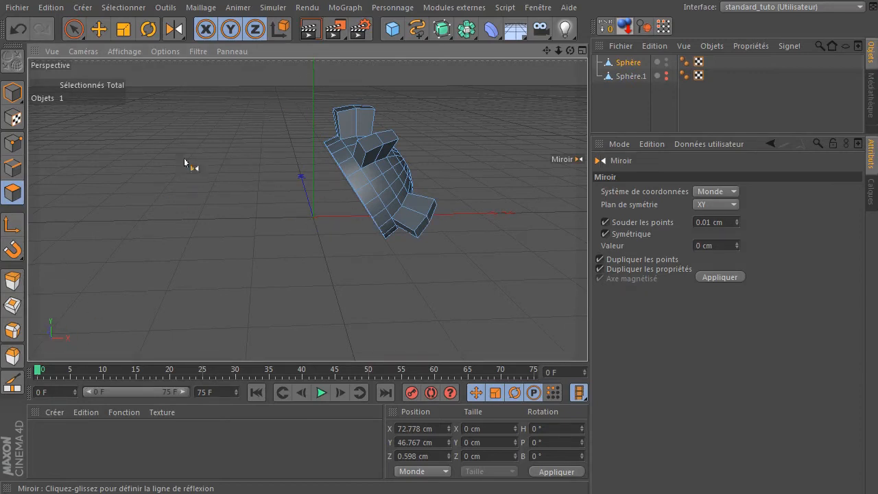
{"action": "left_click", "coordinate": [177, 187]}
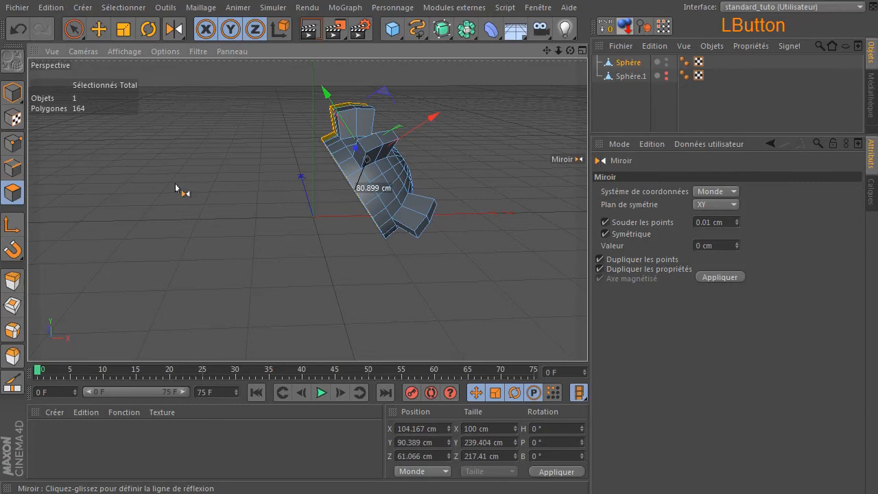
{"action": "left_click_drag", "start_coordinate": [570, 50], "coordinate": [693, 209]}
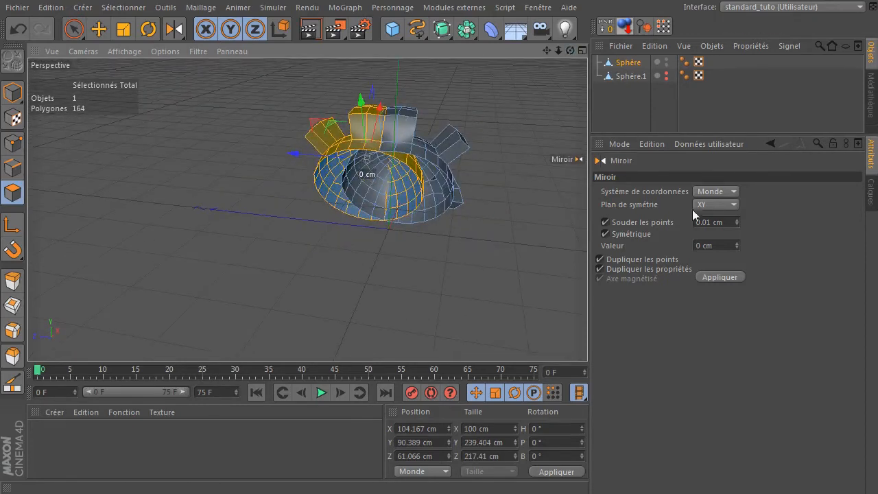
{"action": "left_click", "coordinate": [25, 27]}
Set the symmetry plane to ZY, try mirroring the half-sphere in the Monde system, and undo that mirror
{"action": "left_click_drag", "start_coordinate": [570, 50], "coordinate": [665, 207]}
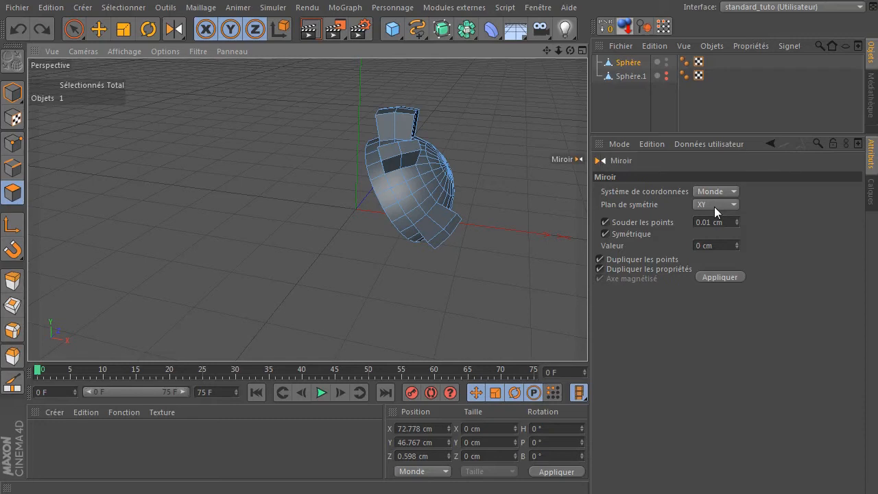
{"action": "left_click", "coordinate": [714, 204]}
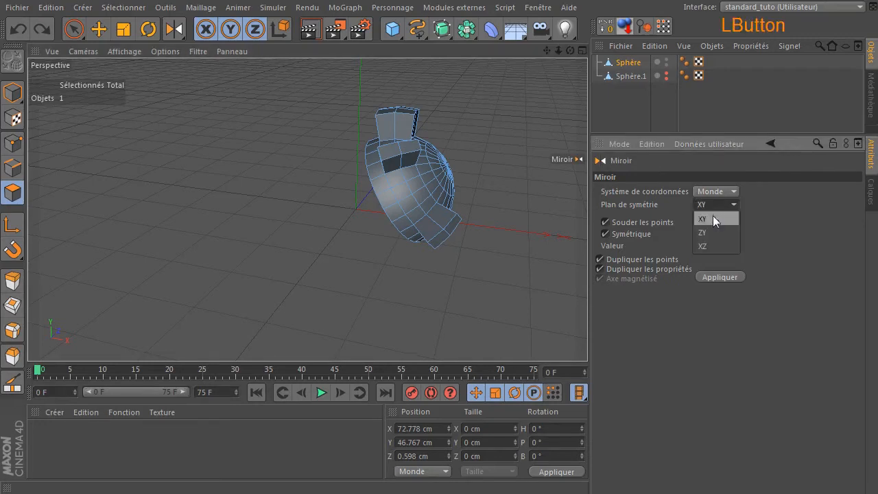
{"action": "left_click", "coordinate": [715, 232]}
{"action": "left_click_drag", "start_coordinate": [570, 50], "coordinate": [553, 57]}
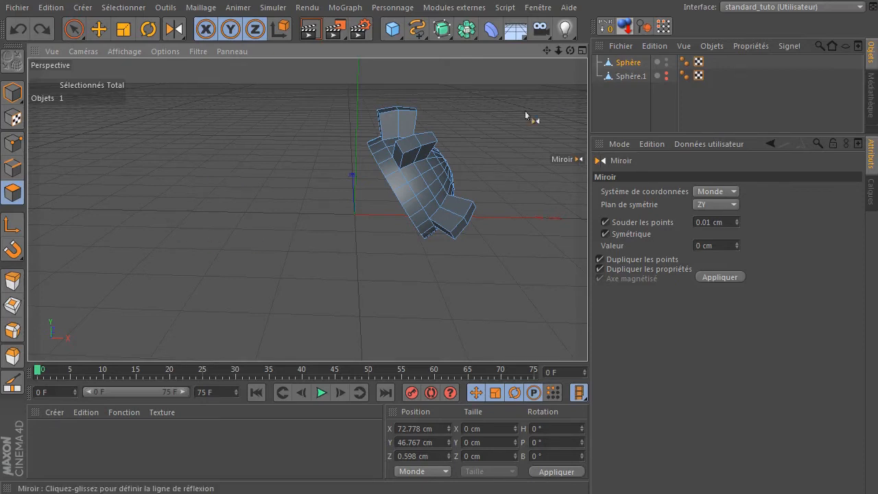
{"action": "left_click_drag", "start_coordinate": [262, 182], "coordinate": [261, 182]}
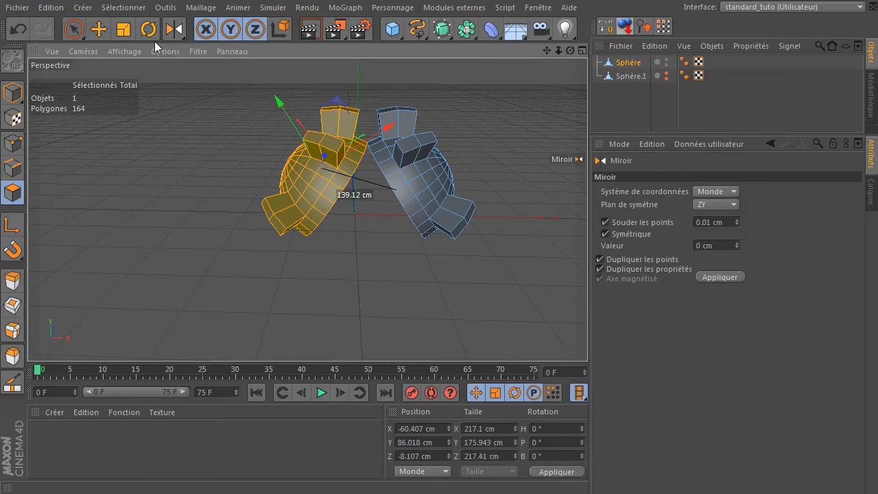
{"action": "left_click", "coordinate": [19, 29]}
Try mirroring the half-sphere across the ZY plane in the Objet coordinate system, inspect the sphere, and undo the mirror
{"action": "left_click", "coordinate": [729, 193]}
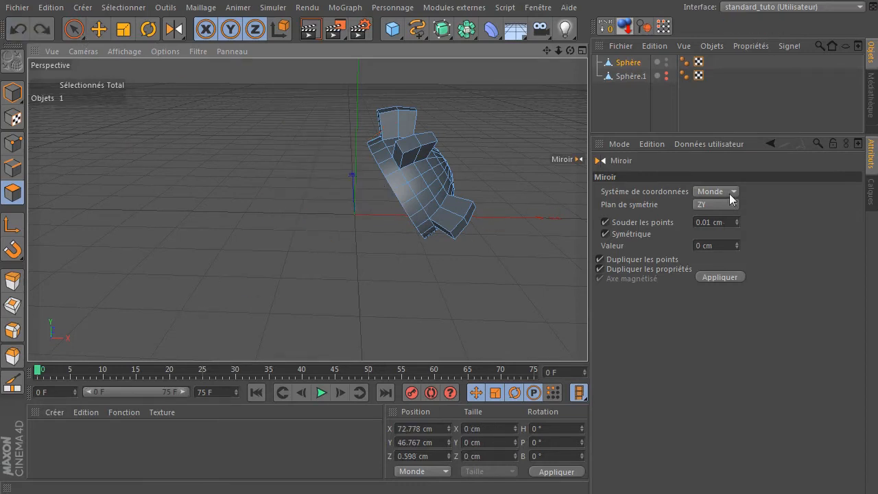
{"action": "left_click", "coordinate": [728, 205]}
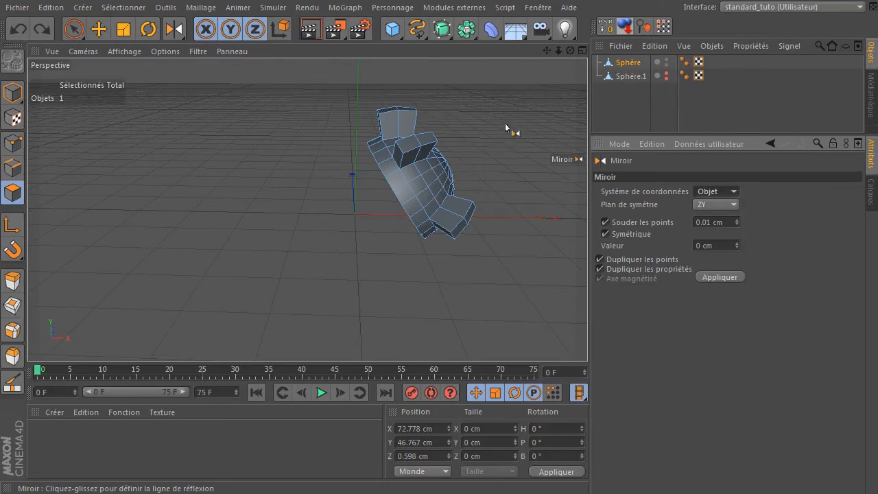
{"action": "left_click_drag", "start_coordinate": [329, 251], "coordinate": [331, 248]}
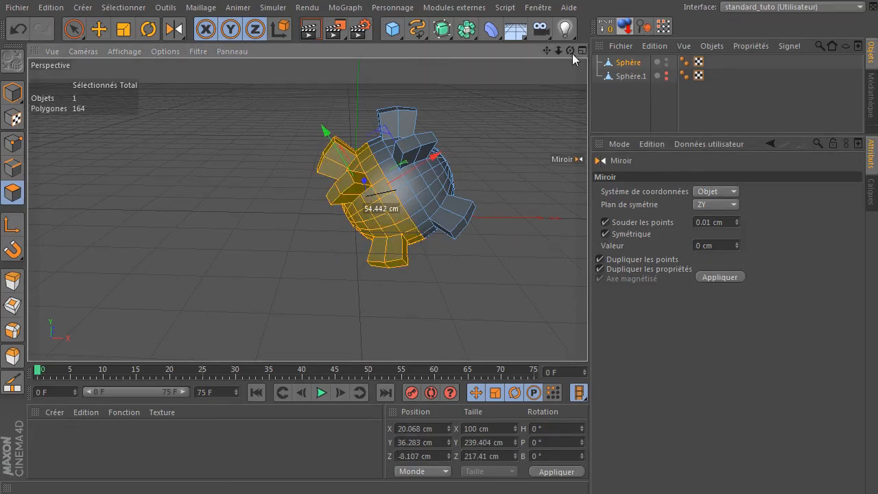
{"action": "left_click_drag", "start_coordinate": [571, 50], "coordinate": [505, 59]}
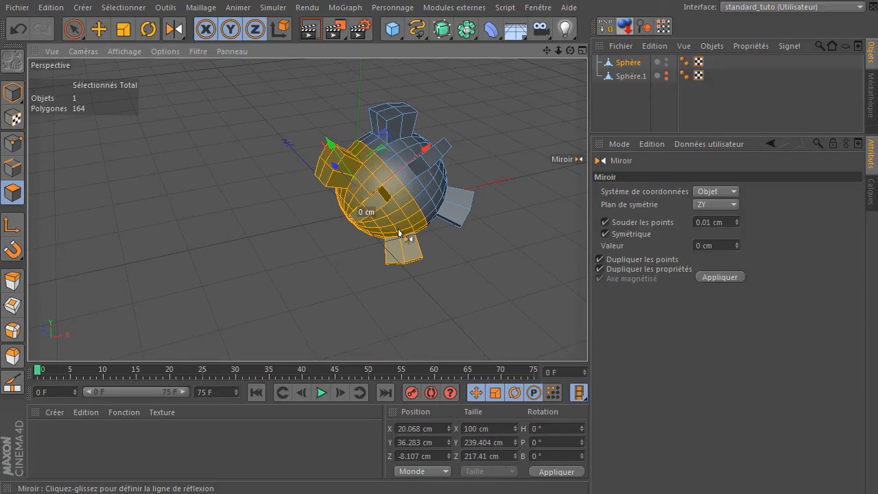
{"action": "left_click", "coordinate": [395, 8]}
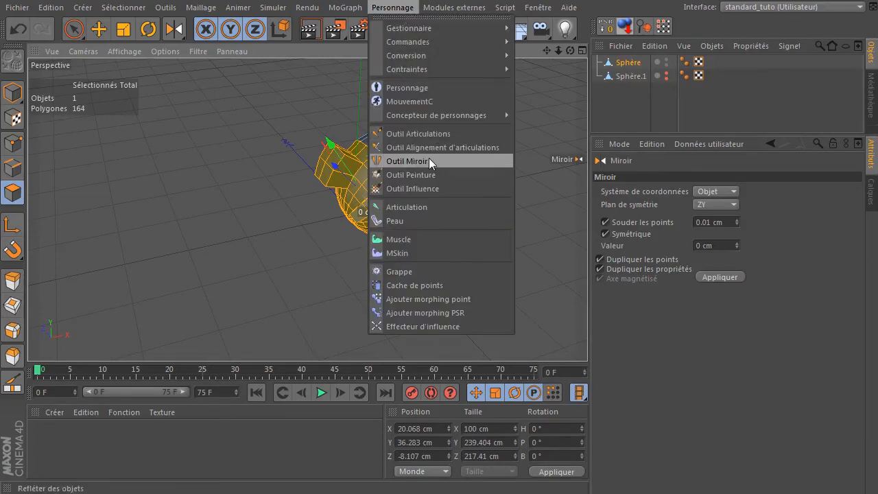
{"action": "left_click", "coordinate": [382, 9]}
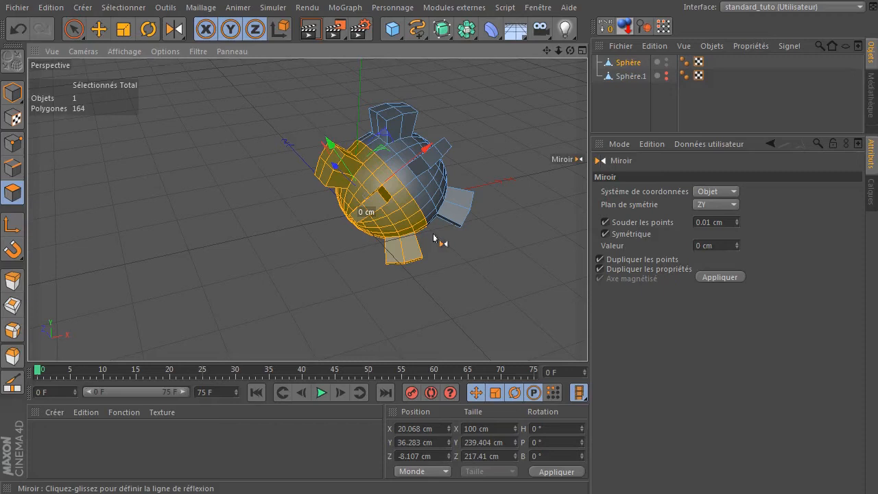
{"action": "left_click", "coordinate": [24, 31]}
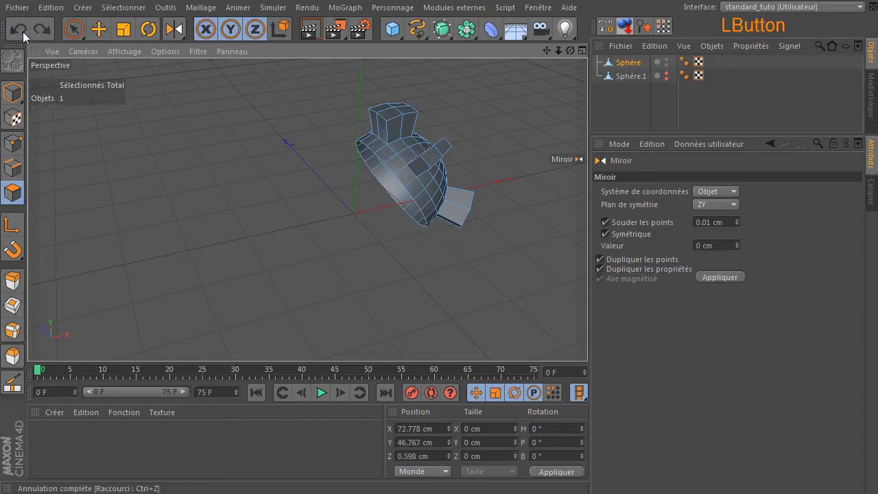
Set the coordinate system to Ecran, try mirroring the half-sphere sideways across a freehand reflection line, and undo it
{"action": "left_click", "coordinate": [739, 276]}
{"action": "left_click", "coordinate": [724, 190]}
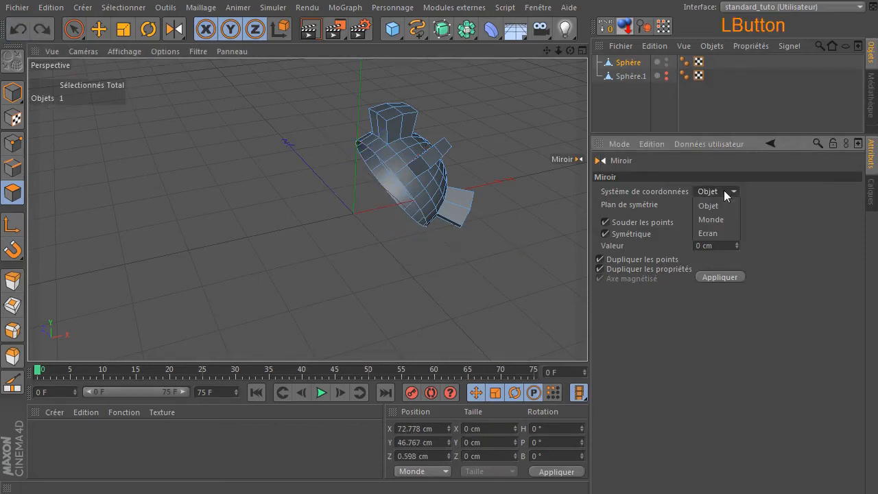
{"action": "left_click", "coordinate": [708, 234]}
{"action": "left_click_drag", "start_coordinate": [548, 50], "coordinate": [491, 34]}
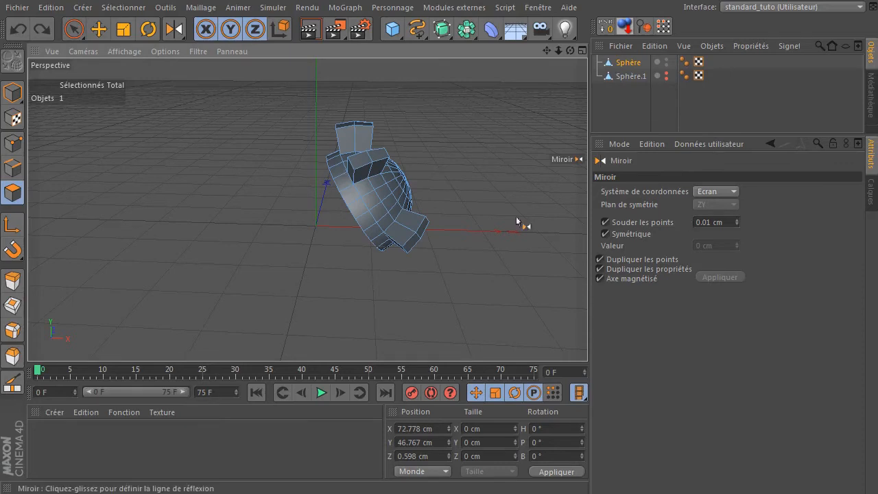
{"action": "left_click_drag", "start_coordinate": [357, 202], "coordinate": [154, 194], "text": "alt"}
{"action": "left_click_drag", "start_coordinate": [50, 208], "coordinate": [301, 187]}
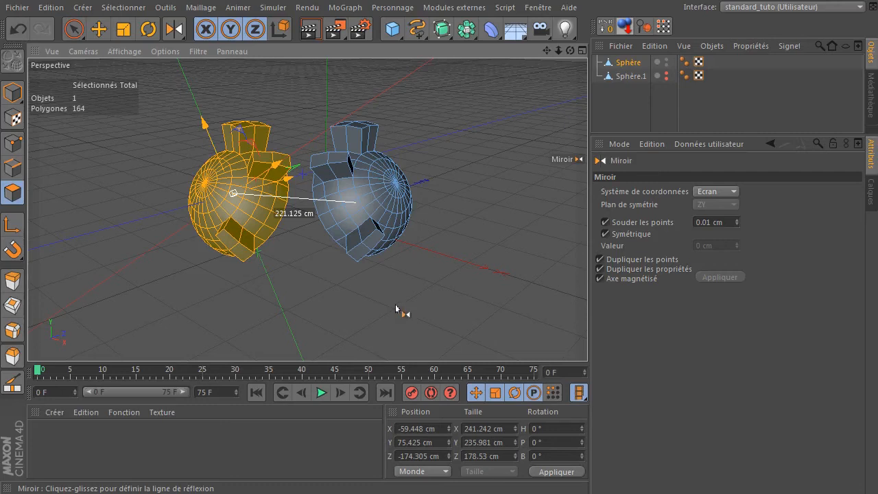
{"action": "left_click_drag", "start_coordinate": [570, 51], "coordinate": [384, 79]}
{"action": "left_click", "coordinate": [18, 29]}
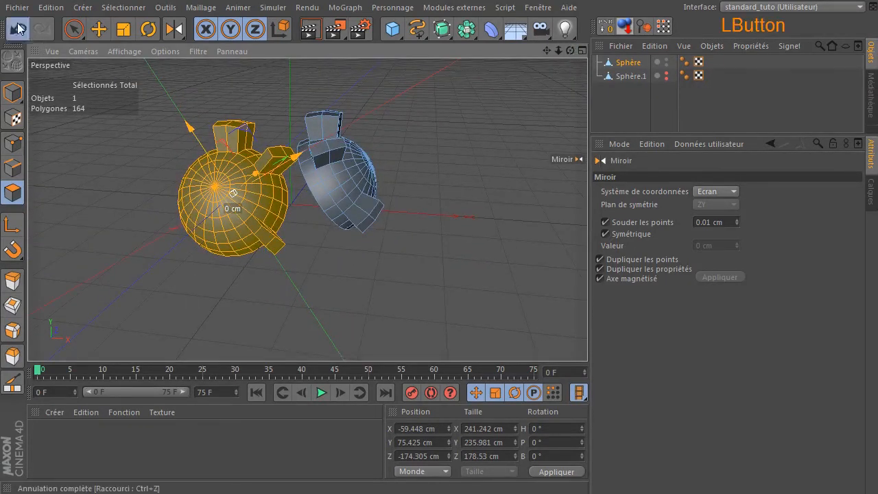
Mirror the half-sphere three times in the Ecran system: downward, sideways from that copy, and upward from the second copy
{"action": "left_click_drag", "start_coordinate": [570, 51], "coordinate": [636, 41]}
{"action": "left_click_drag", "start_coordinate": [544, 50], "coordinate": [419, 219]}
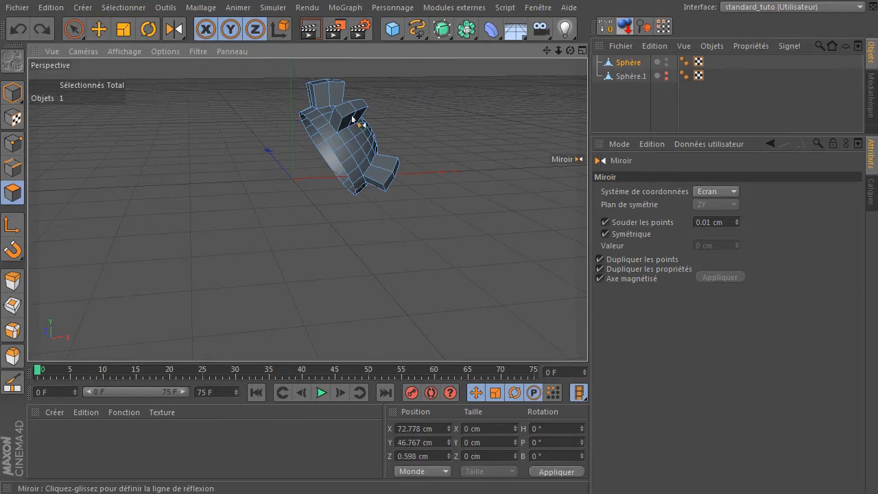
{"action": "left_click_drag", "start_coordinate": [308, 81], "coordinate": [317, 206]}
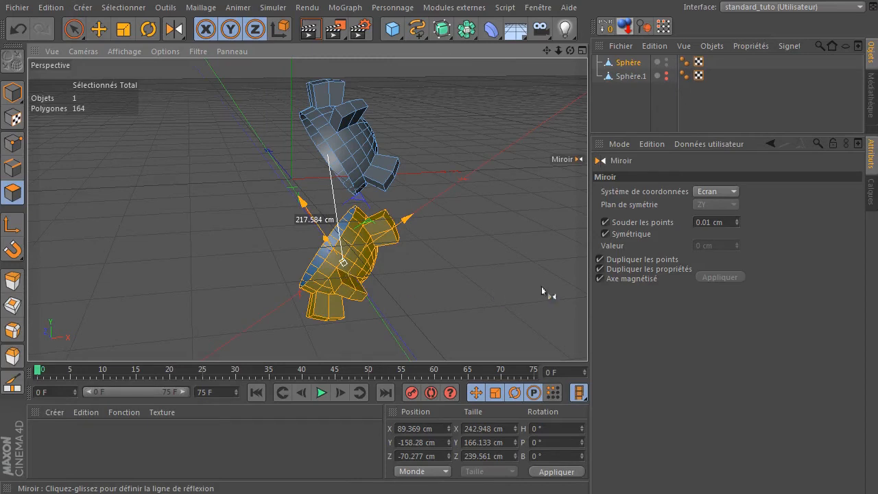
{"action": "left_click_drag", "start_coordinate": [260, 251], "coordinate": [283, 248]}
{"action": "mouse_move", "coordinate": [231, 83]}
{"action": "left_mouse_down"}
{"action": "mouse_move", "coordinate": [208, 104]}
{"action": "mouse_move", "coordinate": [215, 195]}
{"action": "left_mouse_up"}
{"action": "left_click_drag", "start_coordinate": [570, 51], "coordinate": [576, 69]}
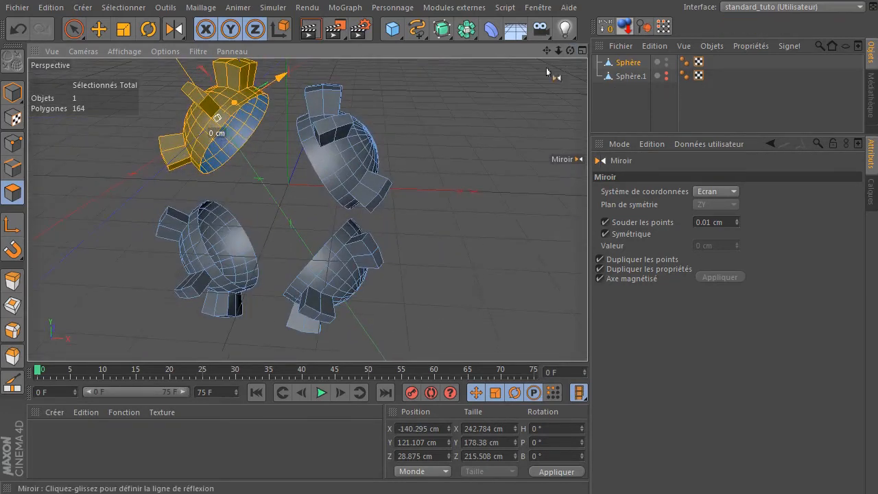
Undo the three Ecran mirrors and the earlier slight shift of Sphère
{"action": "left_click", "coordinate": [22, 31]}
{"action": "left_click", "coordinate": [22, 31]}
{"action": "left_click", "coordinate": [22, 32]}
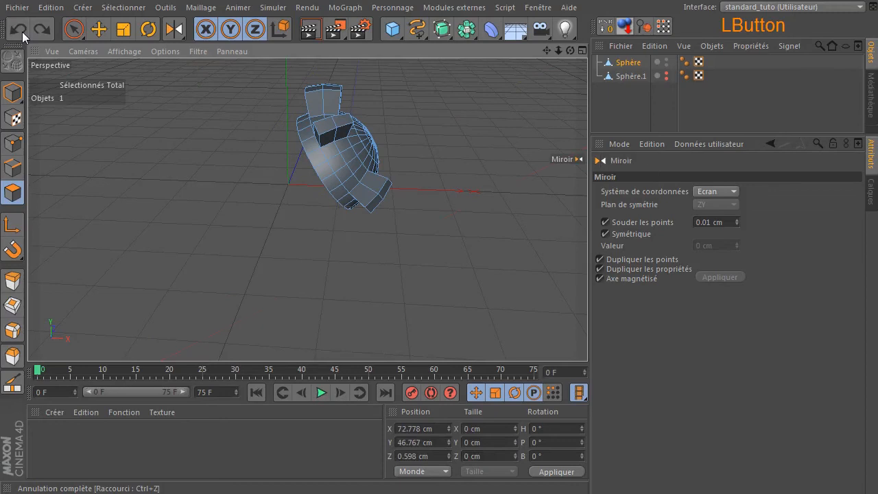
{"action": "left_click_drag", "start_coordinate": [559, 51], "coordinate": [558, 53]}
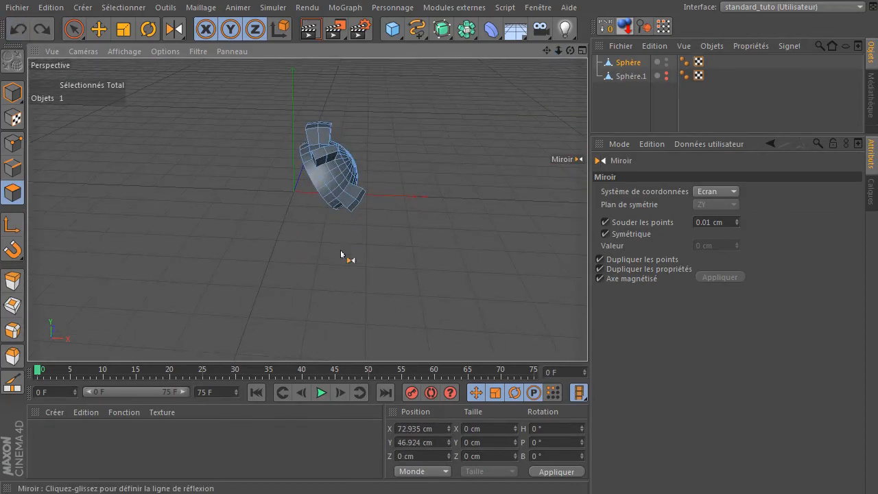
{"action": "left_click_drag", "start_coordinate": [547, 51], "coordinate": [697, 176]}
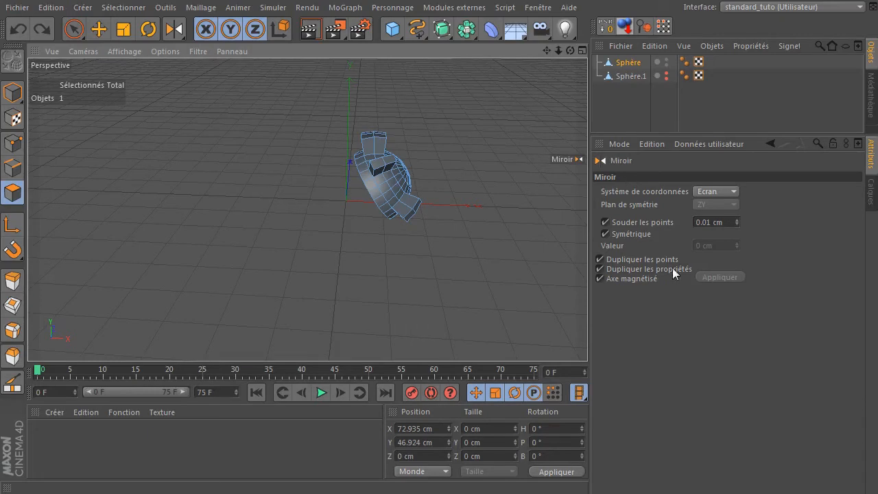
Set the coordinate system to Objet, mirror the half-sphere repeatedly across ZY into a chain of spheres, and undo the last stray mirror
{"action": "left_click", "coordinate": [720, 193]}
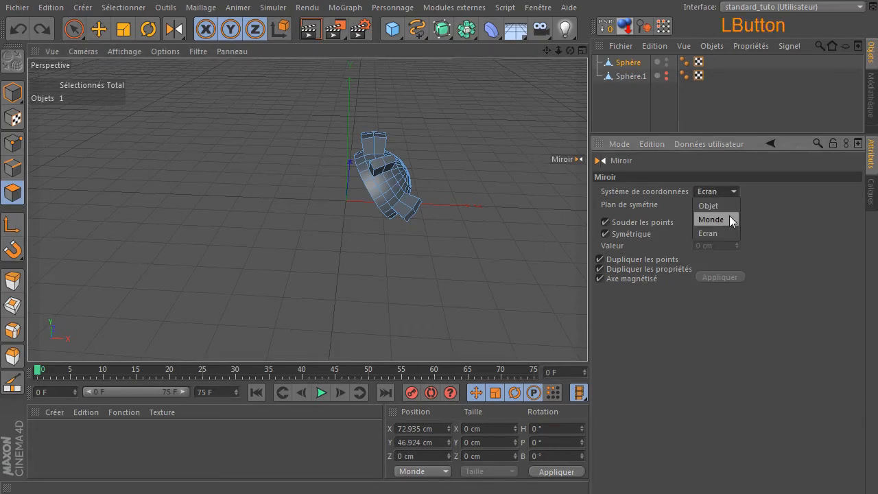
{"action": "left_click", "coordinate": [720, 204]}
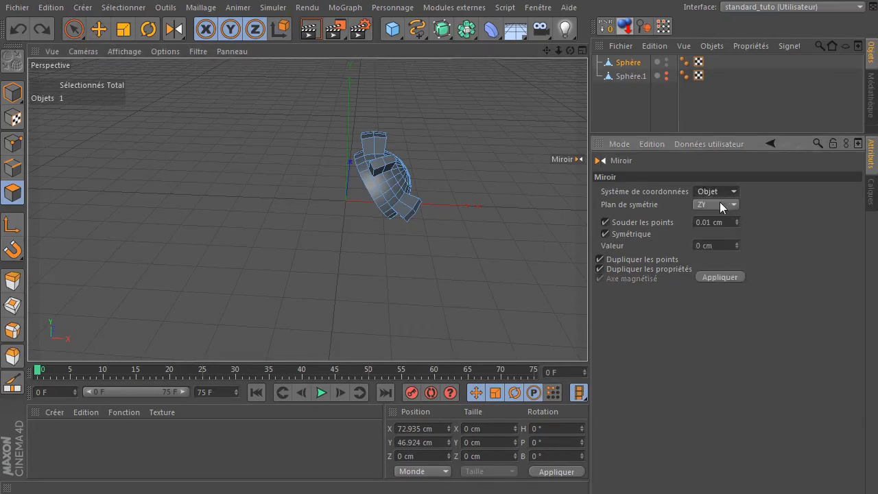
{"action": "left_click_drag", "start_coordinate": [303, 235], "coordinate": [465, 131]}
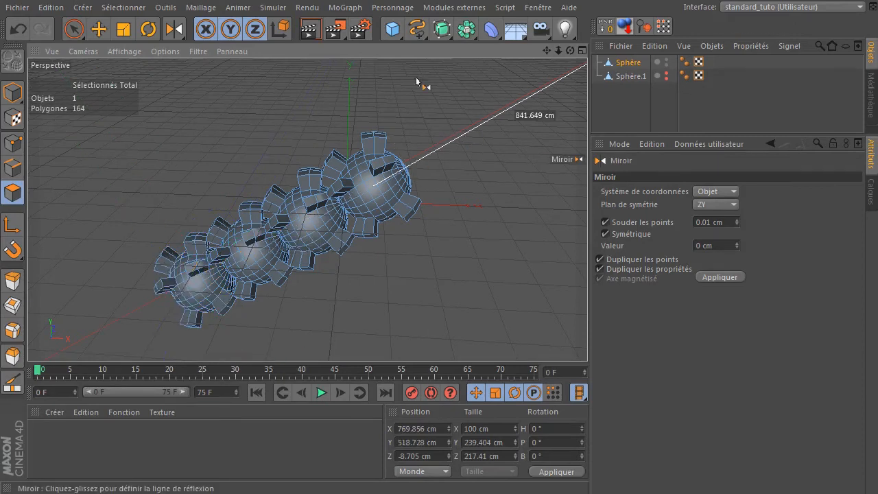
{"action": "left_click", "coordinate": [11, 30]}
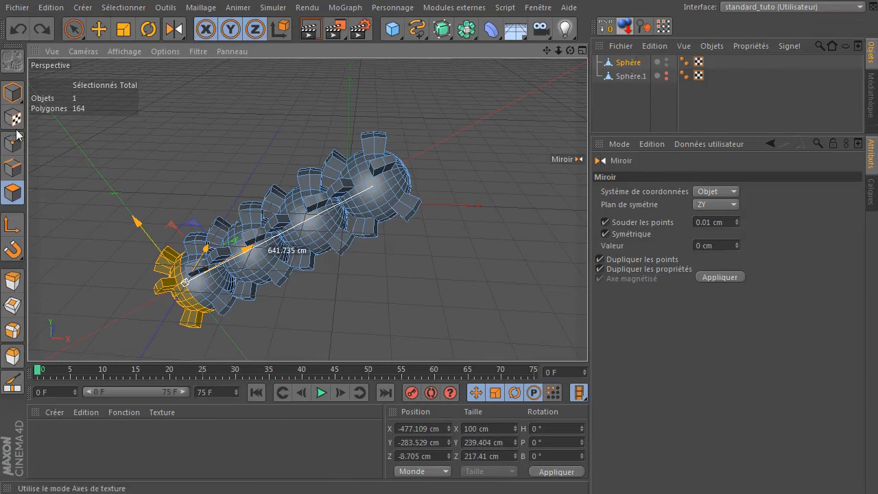
Select all polygons of the sphere chain and mirror them beyond its upper end to double its length
{"action": "key", "text": "ctrl+a"}
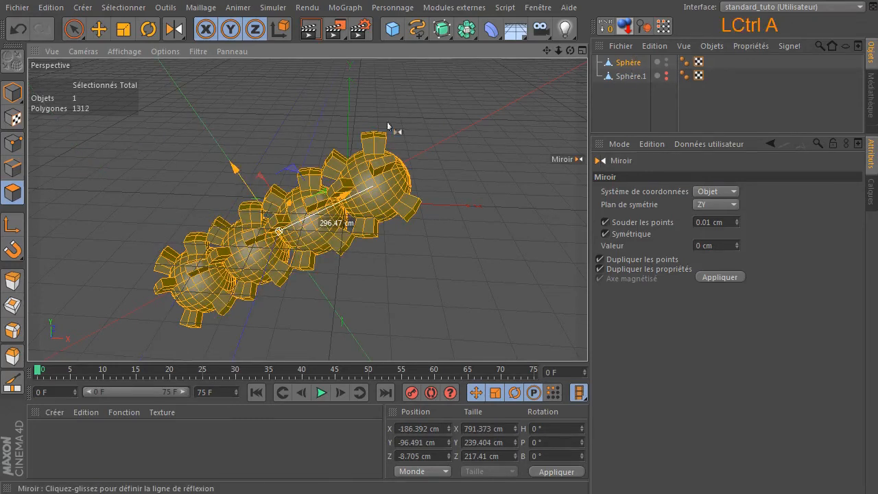
{"action": "left_click", "coordinate": [509, 108]}
{"action": "left_click_drag", "start_coordinate": [558, 51], "coordinate": [537, 52]}
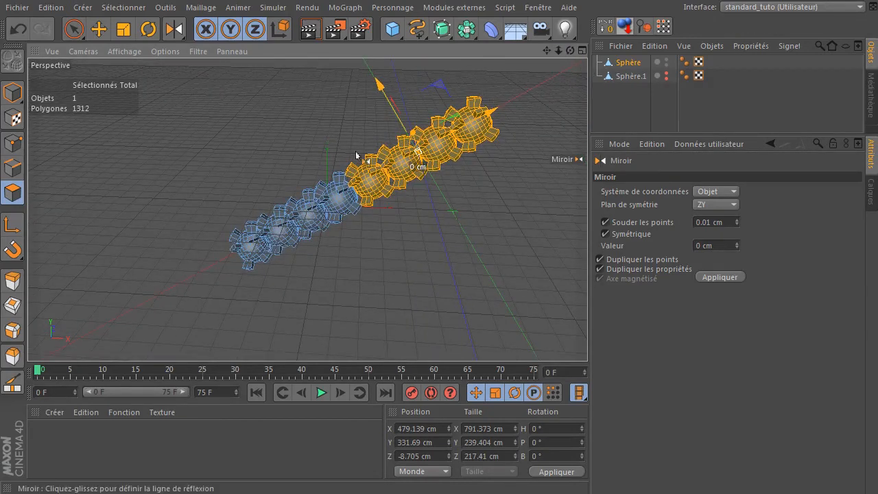
Select all polygons of the sphere chain, mirror them beyond its lower end to double its length, and clear the polygon selection
{"action": "key", "text": "ctrl+a"}
{"action": "left_click_drag", "start_coordinate": [128, 294], "coordinate": [154, 278]}
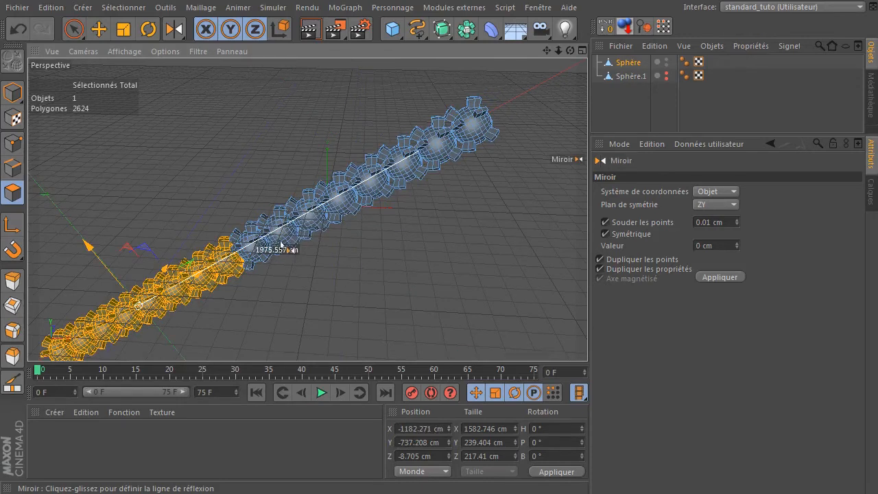
{"action": "scroll", "coordinate": [486, 182], "scroll_direction": "down", "scroll_amount": 4}
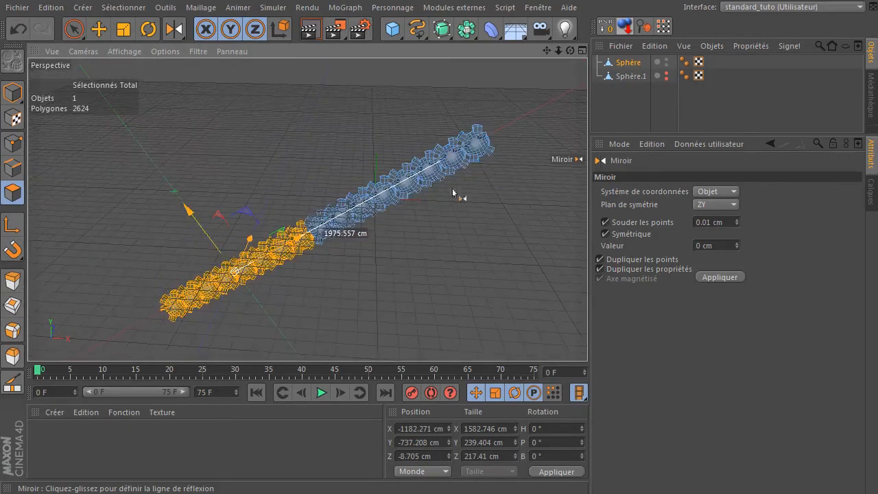
{"action": "left_click", "coordinate": [73, 31]}
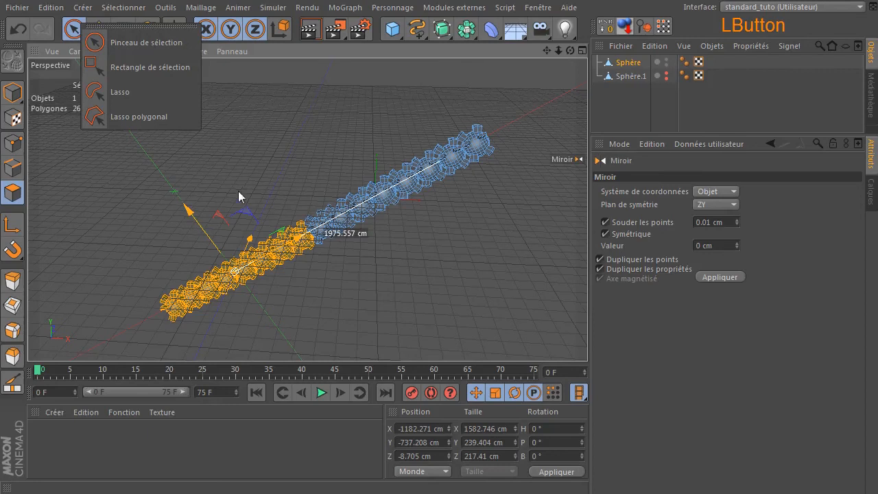
{"action": "left_click", "coordinate": [250, 175]}
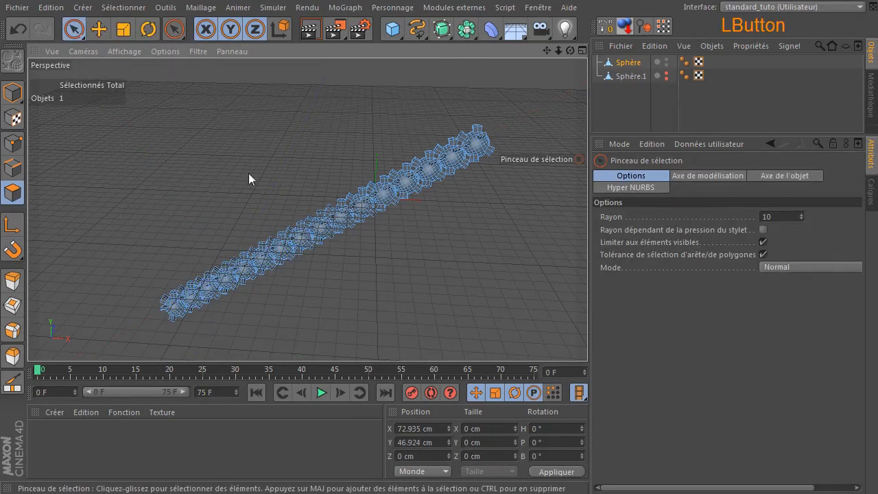
{"action": "mouse_move", "coordinate": [570, 50]}
{"action": "left_mouse_down"}
{"action": "mouse_move", "coordinate": [618, 53]}
{"action": "mouse_move", "coordinate": [586, 52]}
{"action": "left_mouse_up"}
{"action": "left_click", "coordinate": [620, 64]}
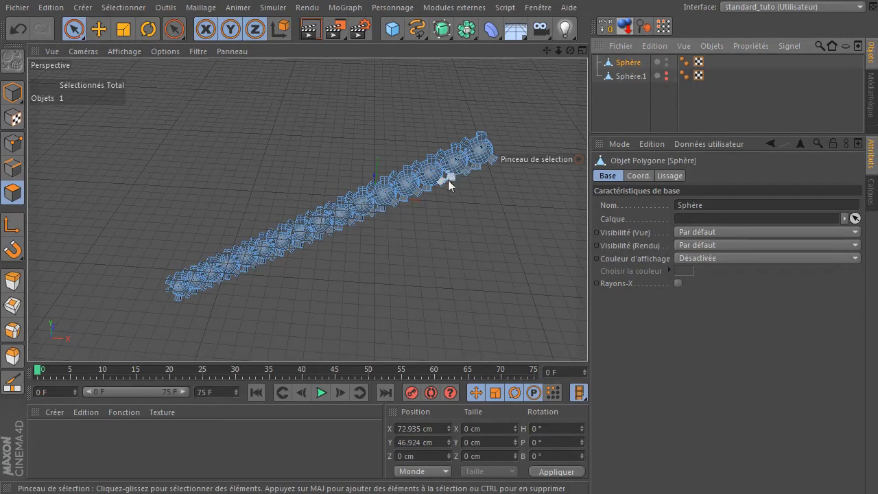
Undo all chained Objet mirrors until only the original half-sphere is left
{"action": "left_click", "coordinate": [18, 30]}
{"action": "left_click", "coordinate": [18, 31]}
{"action": "left_click", "coordinate": [19, 31]}
{"action": "left_click", "coordinate": [18, 30]}
{"action": "left_click", "coordinate": [18, 31]}
{"action": "left_click", "coordinate": [17, 31]}
{"action": "left_click", "coordinate": [18, 31]}
{"action": "left_click", "coordinate": [18, 31]}
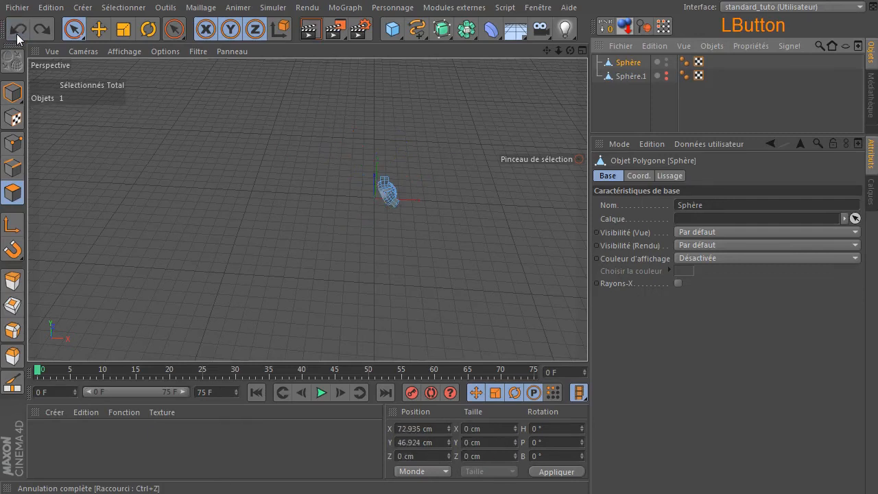
Reactivate the Miroir tool, mirror the half-sphere into a full sphere across ZY in the Objet system, and undo the mirror
{"action": "scroll", "coordinate": [405, 217], "scroll_direction": "up", "scroll_amount": 6}
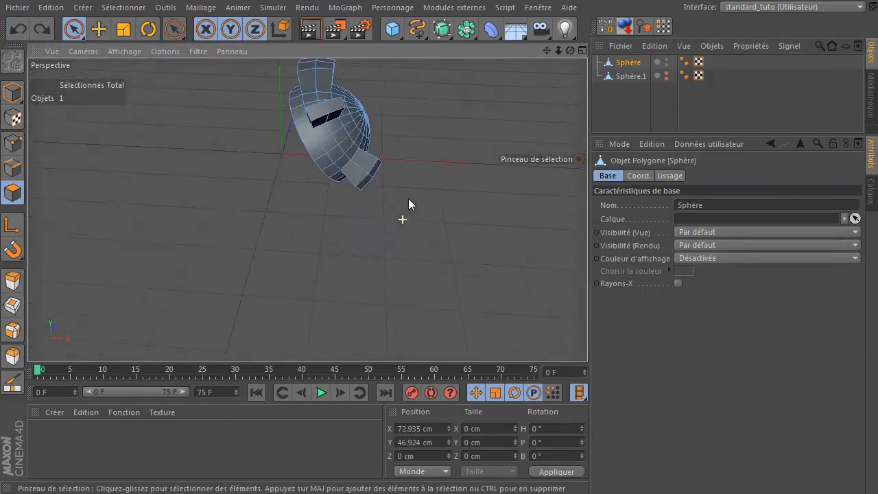
{"action": "left_click_drag", "start_coordinate": [548, 51], "coordinate": [542, 104]}
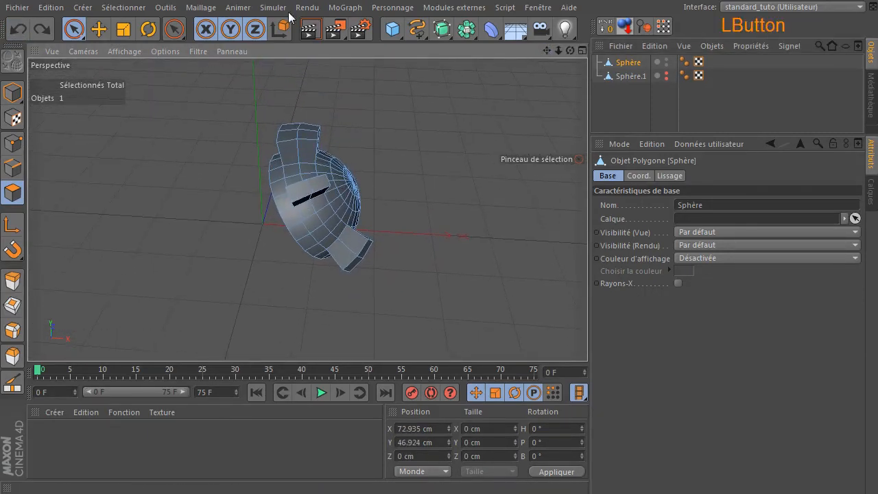
{"action": "left_click", "coordinate": [173, 29]}
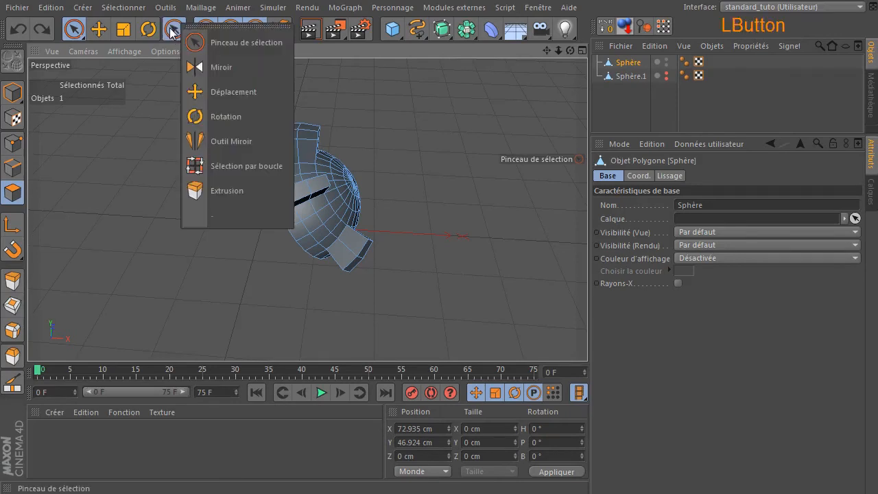
{"action": "left_click", "coordinate": [206, 67]}
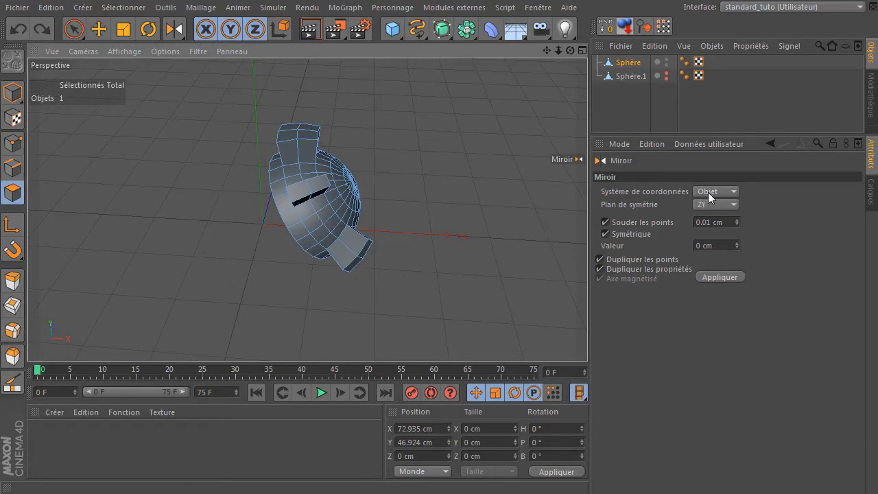
{"action": "left_click", "coordinate": [546, 51]}
{"action": "left_click_drag", "start_coordinate": [547, 50], "coordinate": [626, 27]}
{"action": "left_click", "coordinate": [298, 234]}
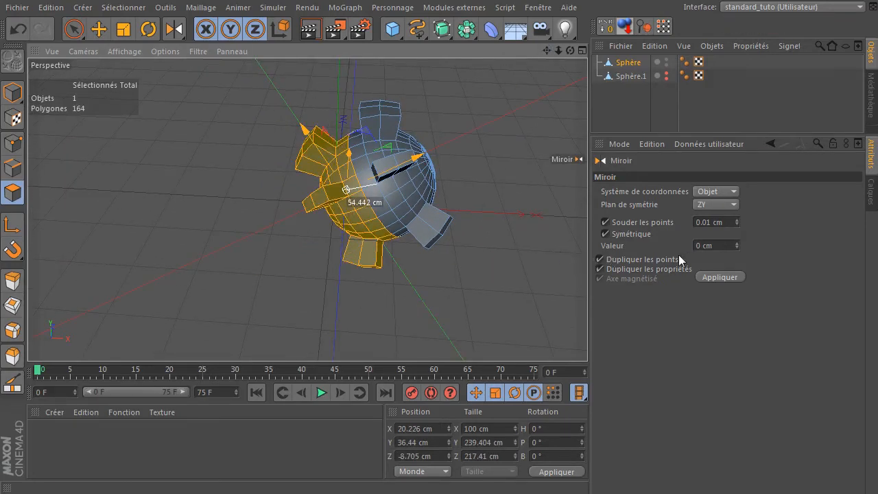
{"action": "left_click", "coordinate": [18, 29]}
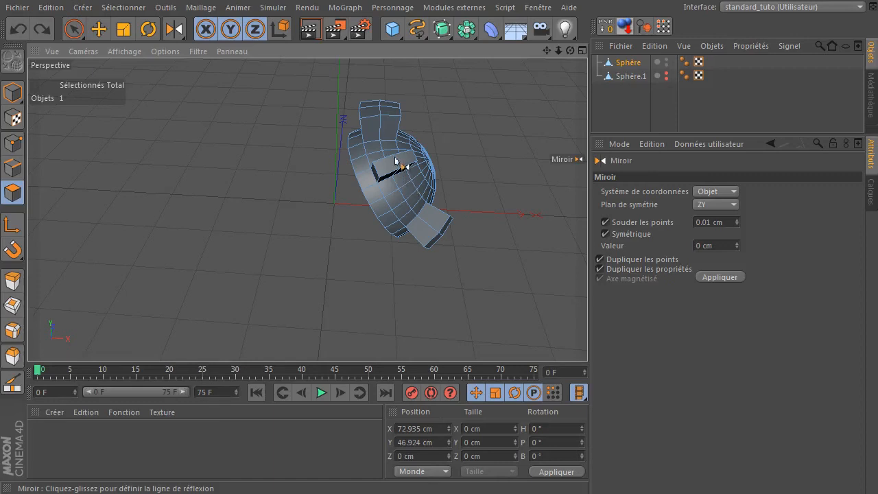
Disable Dupliquer les points and flip the half-sphere back and forth across its ZY plane in the Objet system
{"action": "left_click", "coordinate": [601, 259]}
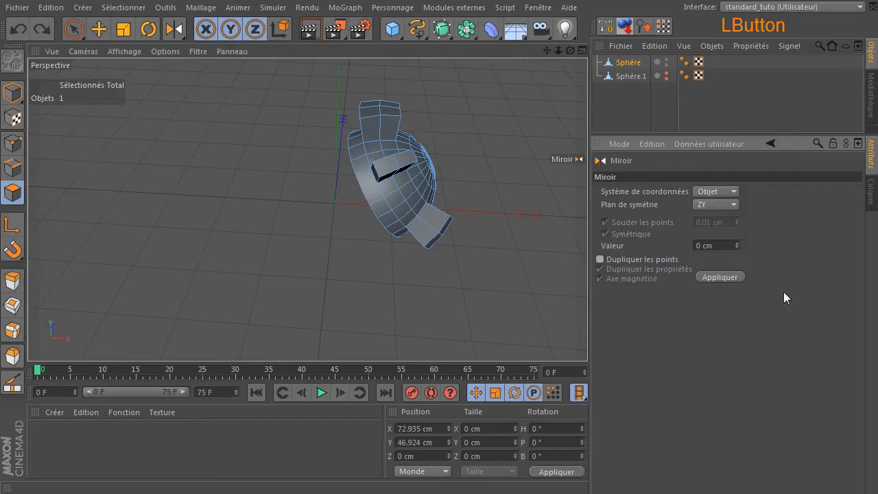
{"action": "left_click", "coordinate": [265, 238]}
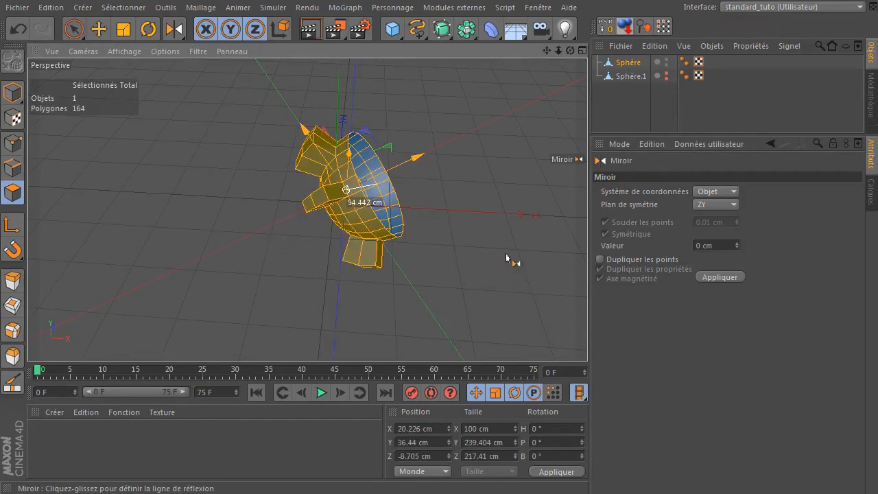
{"action": "left_click", "coordinate": [431, 150]}
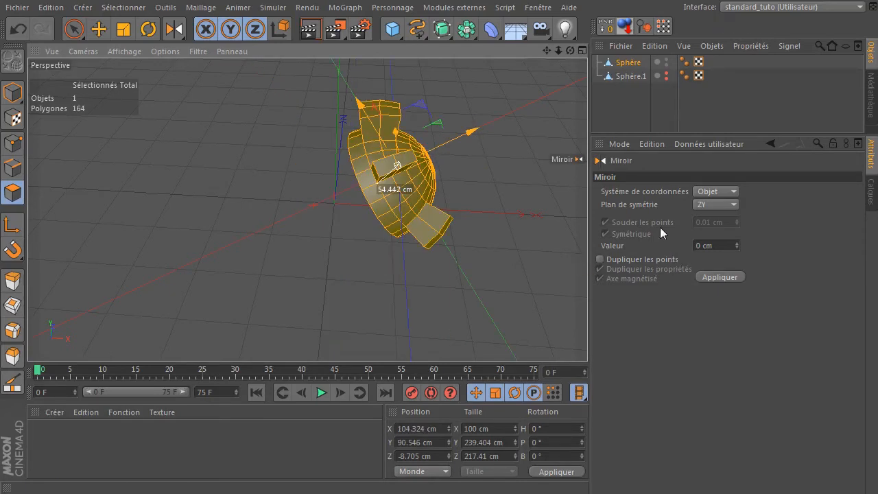
{"action": "left_click", "coordinate": [311, 218]}
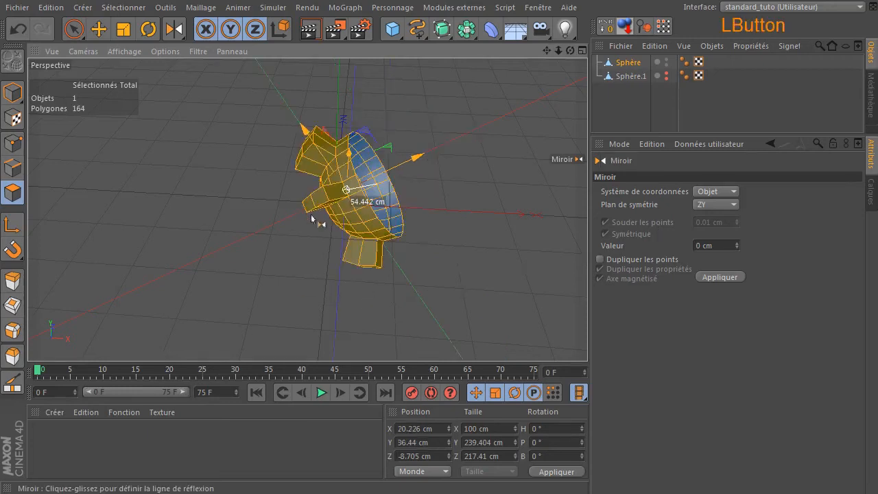
{"action": "left_click_drag", "start_coordinate": [484, 160], "coordinate": [503, 190]}
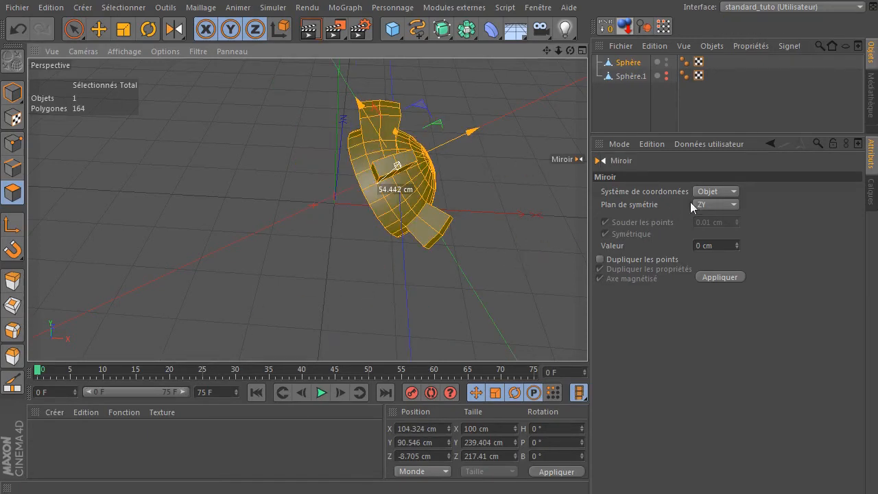
Set the coordinate system to Monde and flip the half-sphere across ZY to the opposite side and back without duplicating points
{"action": "left_click_drag", "start_coordinate": [571, 52], "coordinate": [420, 249]}
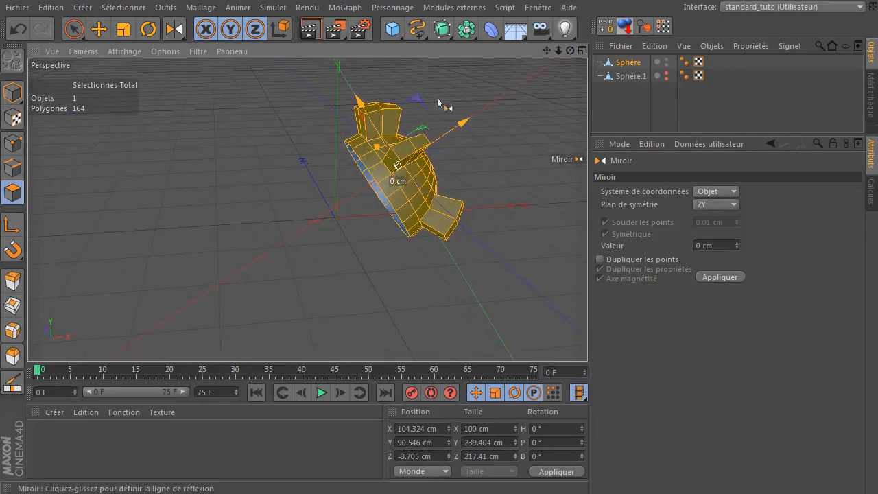
{"action": "left_click", "coordinate": [719, 191]}
{"action": "left_click", "coordinate": [719, 219]}
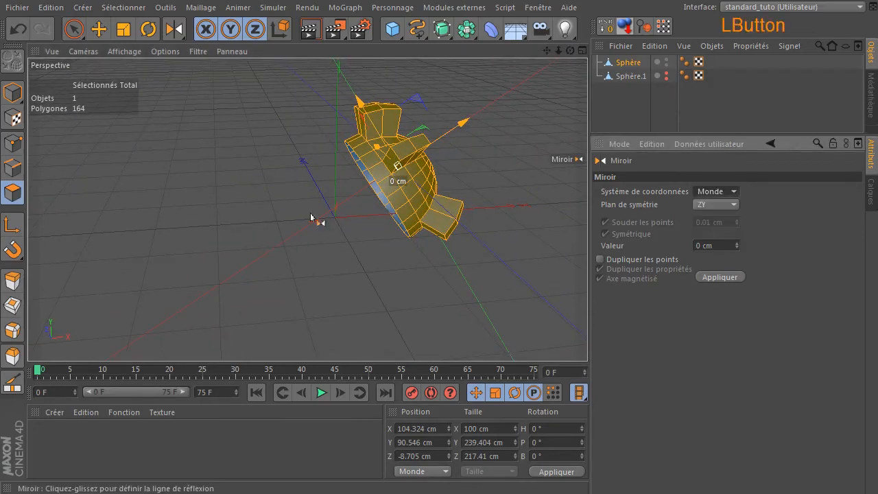
{"action": "left_click", "coordinate": [224, 213]}
{"action": "left_click", "coordinate": [485, 169]}
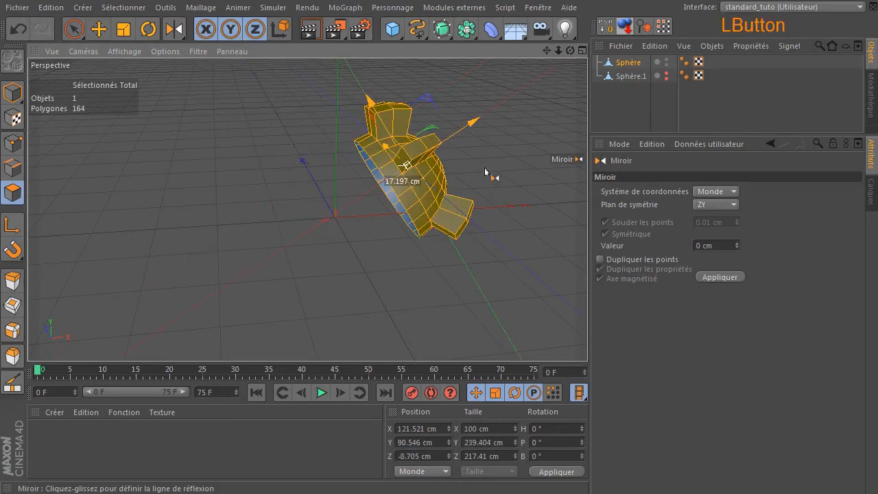
Set the coordinate system to Ecran, flip the half-sphere sideways, back and downward in perspective, and undo the downward flip
{"action": "left_click", "coordinate": [732, 192]}
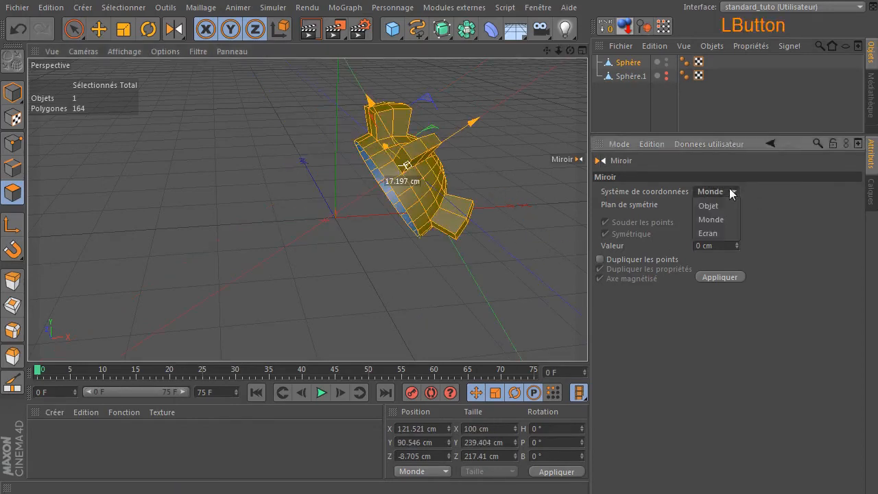
{"action": "left_click", "coordinate": [710, 233]}
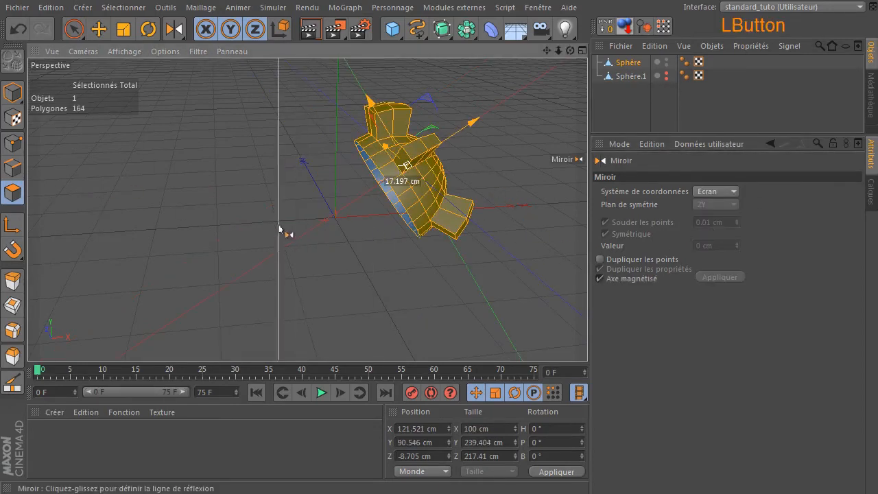
{"action": "left_click", "coordinate": [231, 229]}
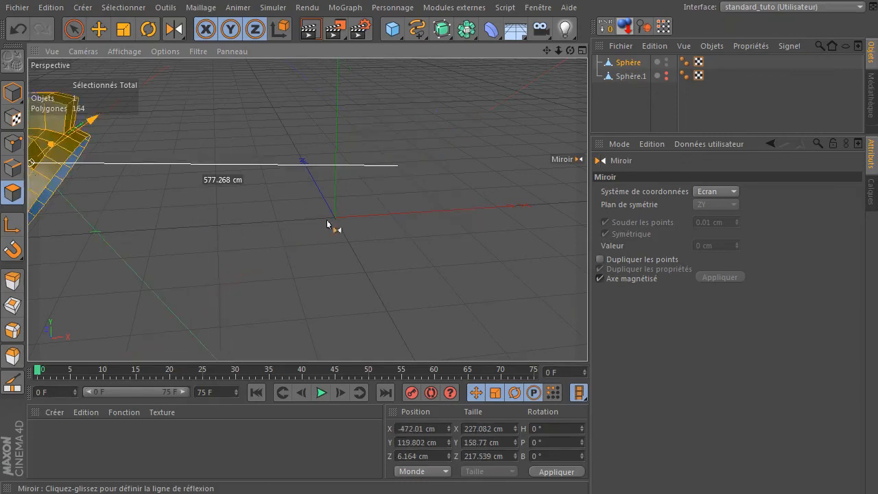
{"action": "left_click_drag", "start_coordinate": [407, 165], "coordinate": [397, 180]}
{"action": "left_click_drag", "start_coordinate": [334, 351], "coordinate": [318, 253]}
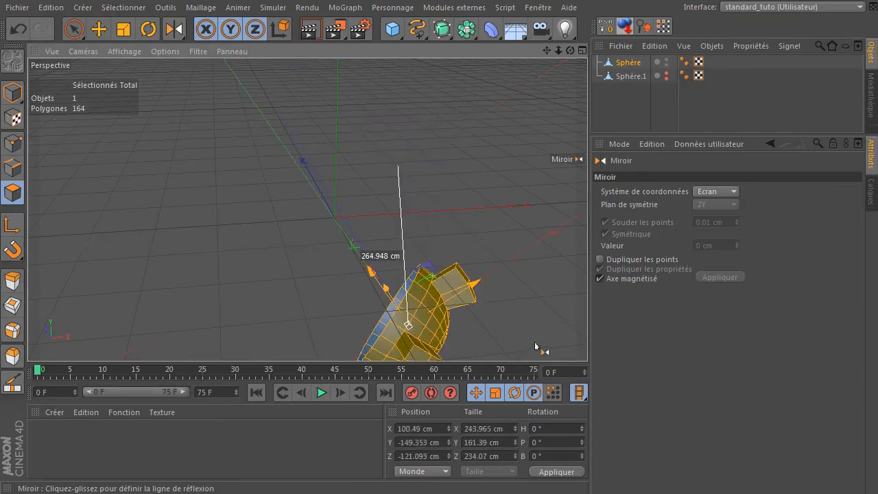
{"action": "left_click", "coordinate": [19, 28]}
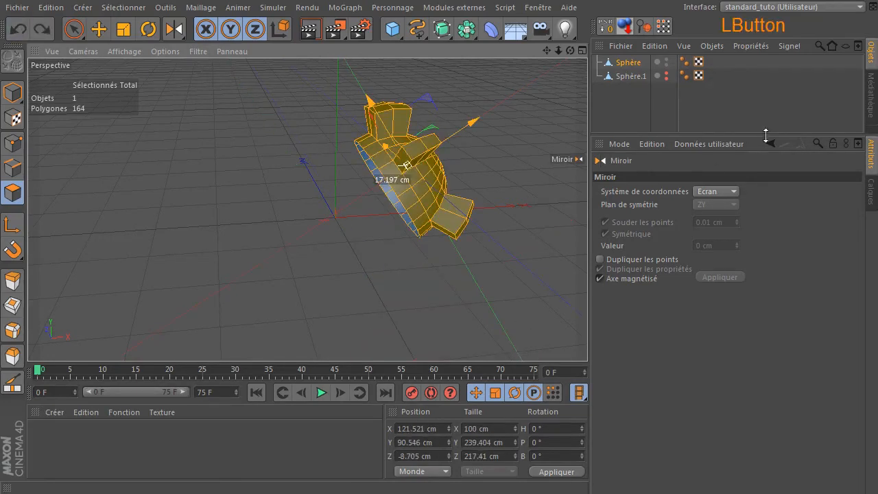
In the Avant view, flip the half-sphere across a vertical line near the world Y axis and undo the flip
{"action": "middle_click", "coordinate": [300, 210]}
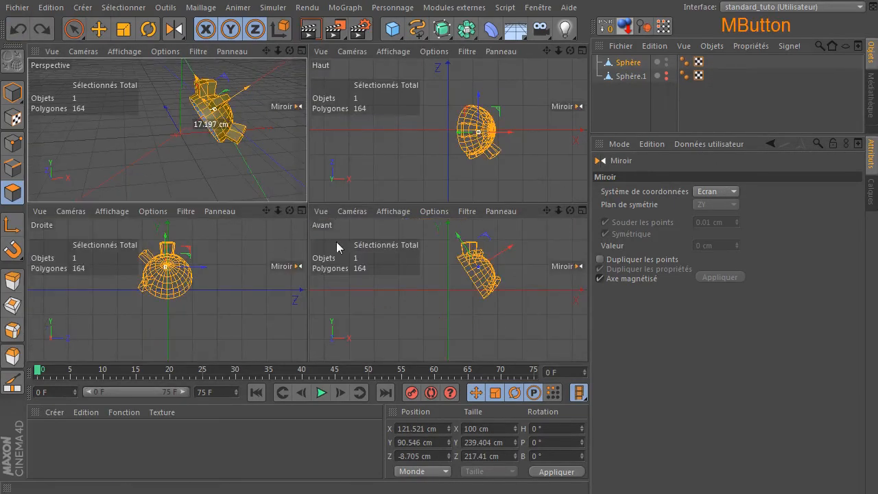
{"action": "middle_click", "coordinate": [482, 296]}
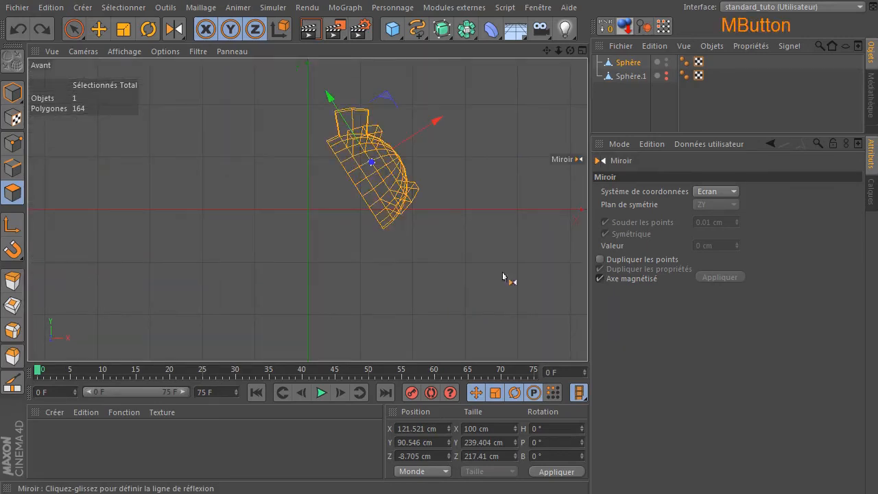
{"action": "left_click_drag", "start_coordinate": [206, 206], "coordinate": [309, 204]}
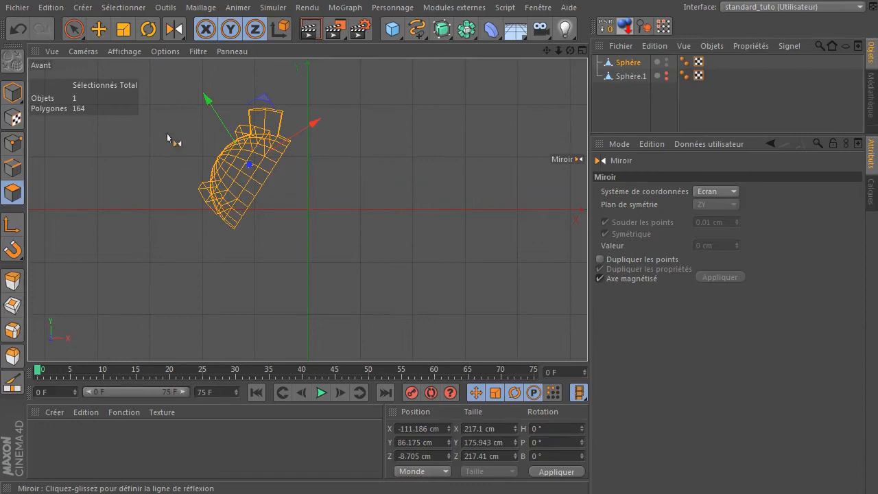
{"action": "left_click", "coordinate": [20, 29]}
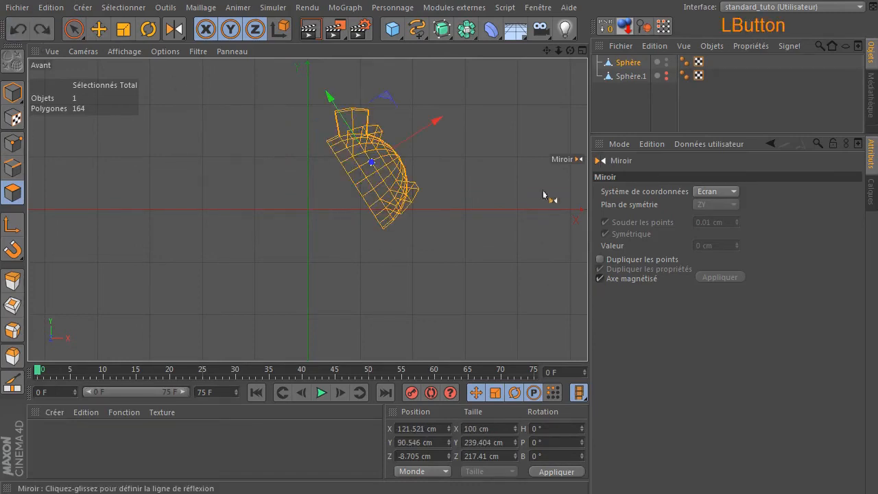
Enable Dupliquer les points again and set the Miroir coordinate system to Objet in the perspective view
{"action": "left_click", "coordinate": [663, 263]}
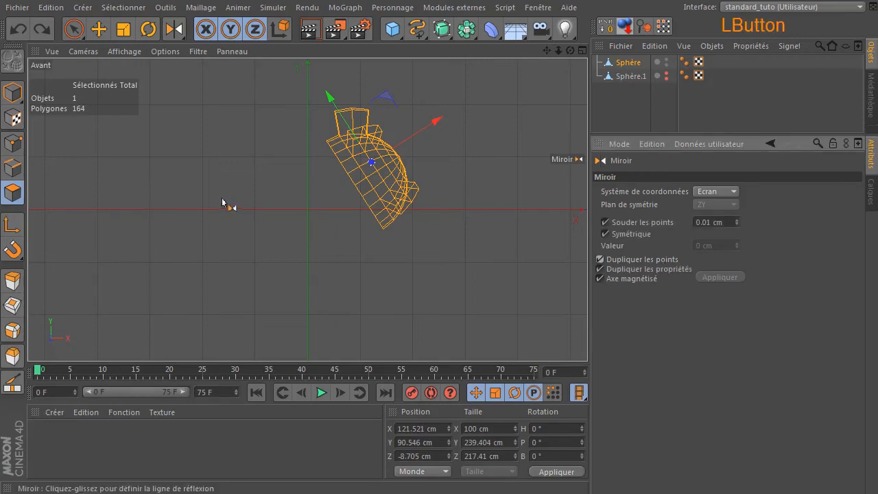
{"action": "middle_click", "coordinate": [223, 192]}
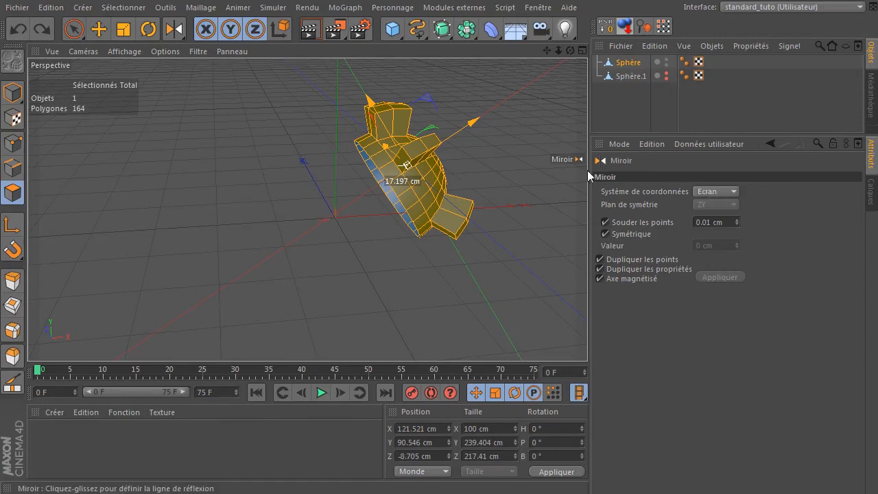
{"action": "left_click", "coordinate": [718, 192]}
{"action": "left_click", "coordinate": [720, 205]}
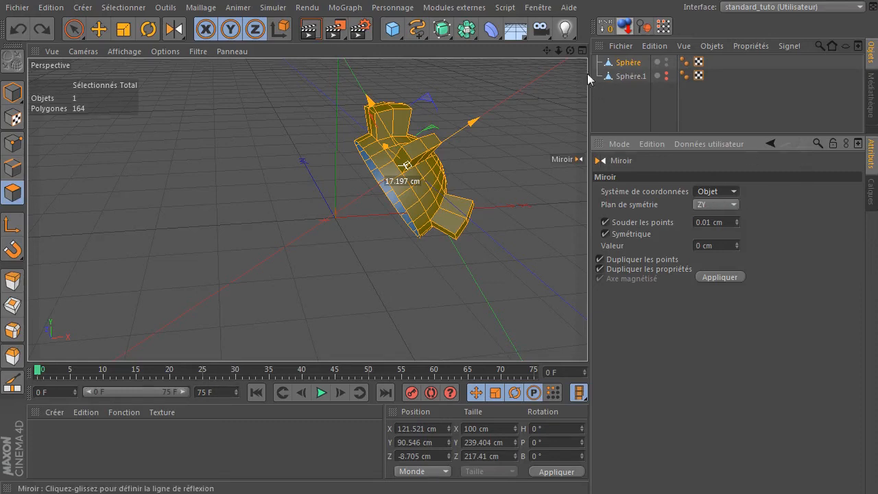
Clear the selection and paint-select the visible polygons along the half-sphere's open rim with Pinceau de sélection
{"action": "left_click_drag", "start_coordinate": [573, 51], "coordinate": [34, 180]}
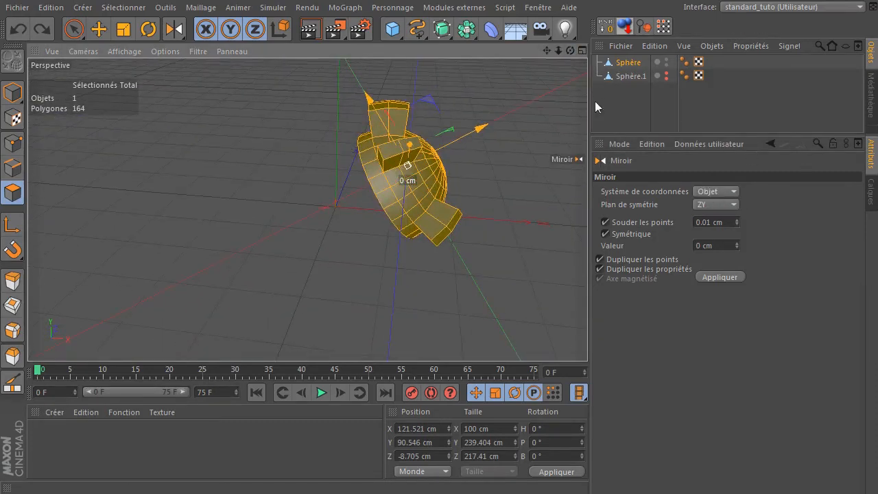
{"action": "left_click", "coordinate": [74, 29]}
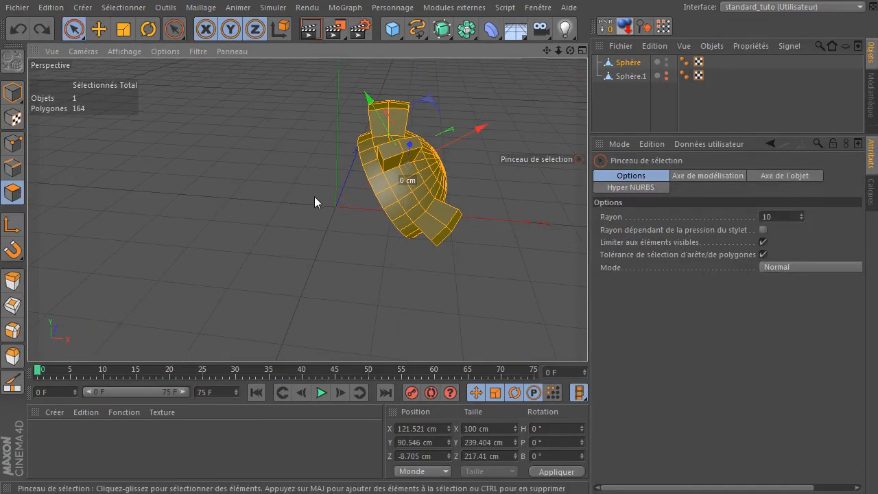
{"action": "left_click", "coordinate": [288, 196]}
{"action": "mouse_move", "coordinate": [355, 131]}
{"action": "left_mouse_down"}
{"action": "mouse_move", "coordinate": [402, 216]}
{"action": "mouse_move", "coordinate": [407, 244]}
{"action": "mouse_move", "coordinate": [415, 236]}
{"action": "left_mouse_up"}
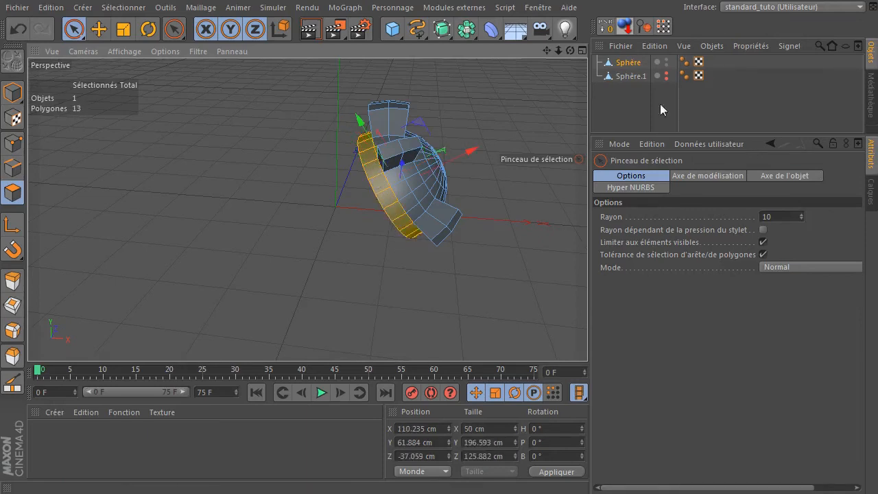
Mirror the selected rim polygons across the ZY plane with Miroir in the Monde system, and undo the mirror
{"action": "left_click", "coordinate": [174, 29]}
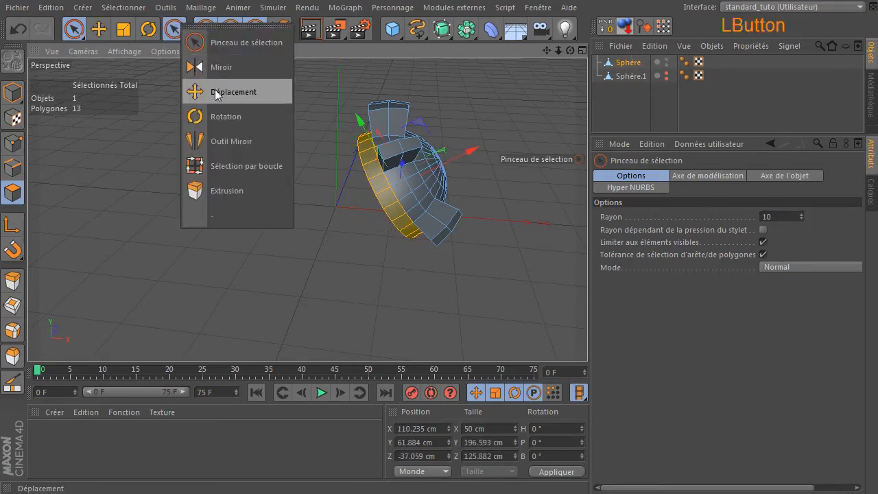
{"action": "left_click", "coordinate": [214, 73]}
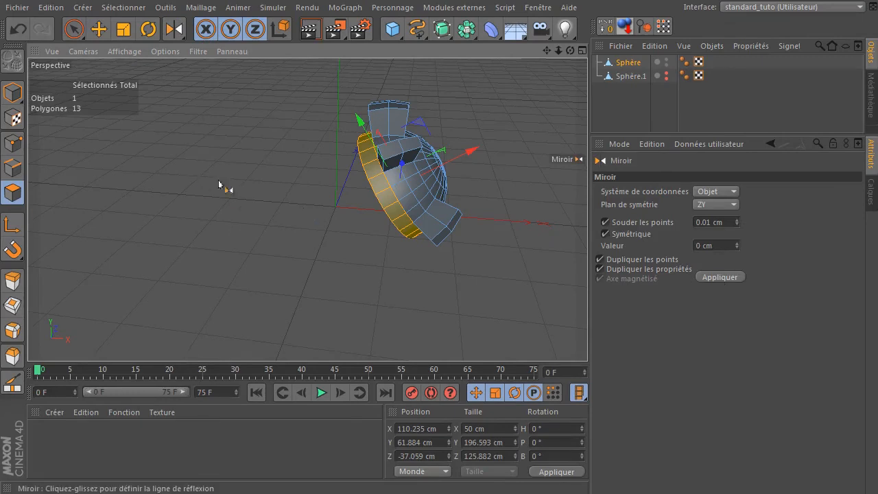
{"action": "left_click", "coordinate": [717, 192]}
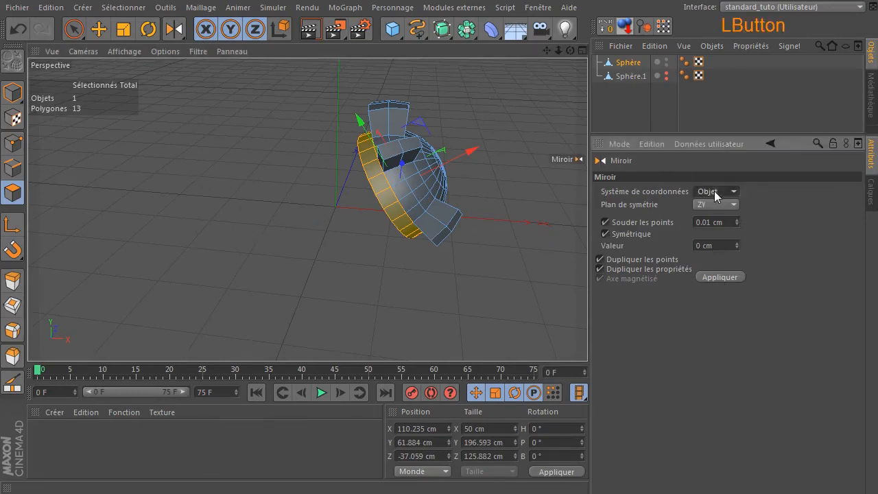
{"action": "left_click", "coordinate": [707, 217]}
{"action": "left_click", "coordinate": [209, 192]}
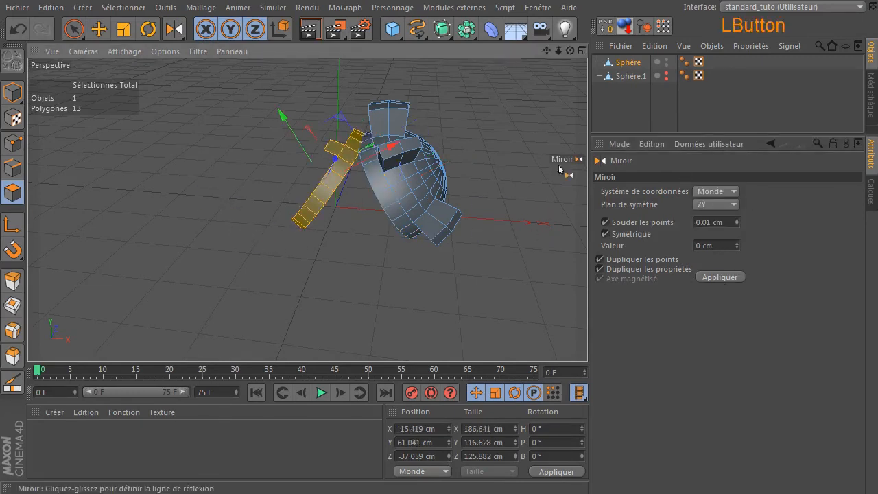
{"action": "mouse_move", "coordinate": [570, 50]}
{"action": "left_mouse_down"}
{"action": "mouse_move", "coordinate": [529, 54]}
{"action": "mouse_move", "coordinate": [569, 50]}
{"action": "left_mouse_up"}
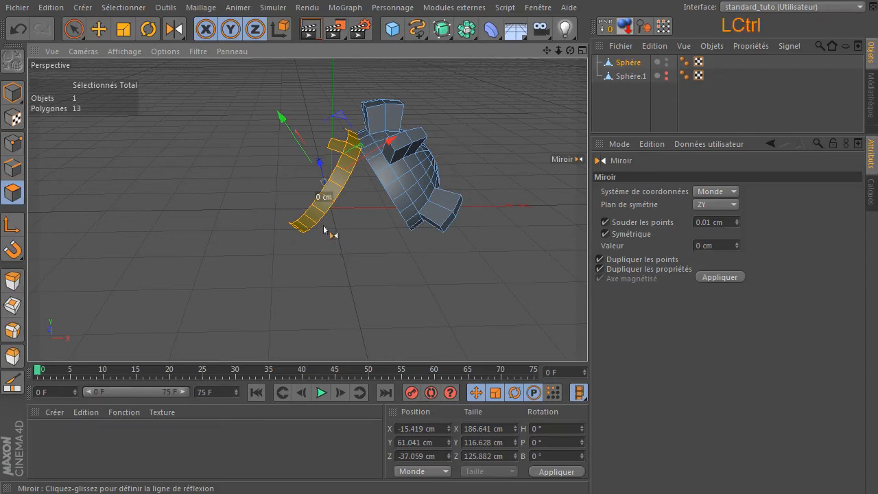
{"action": "key", "text": "ctrl+z"}
Clear the selection and paint-select the rings of polygons around the half-sphere's pole with Pinceau de sélection
{"action": "left_click", "coordinate": [74, 29]}
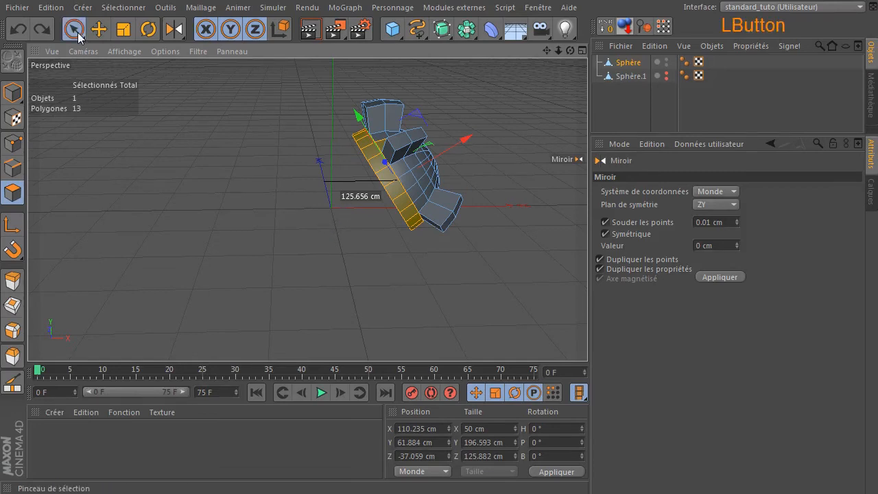
{"action": "left_click", "coordinate": [196, 164]}
{"action": "left_click_drag", "start_coordinate": [569, 50], "coordinate": [435, 179]}
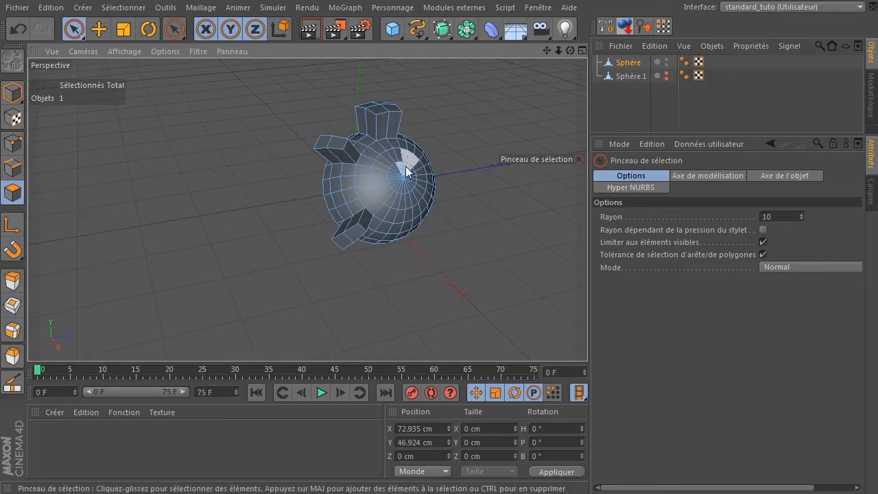
{"action": "mouse_move", "coordinate": [405, 175]}
{"action": "left_mouse_down"}
{"action": "mouse_move", "coordinate": [388, 180]}
{"action": "mouse_move", "coordinate": [402, 173]}
{"action": "mouse_move", "coordinate": [414, 190]}
{"action": "mouse_move", "coordinate": [399, 200]}
{"action": "left_mouse_up"}
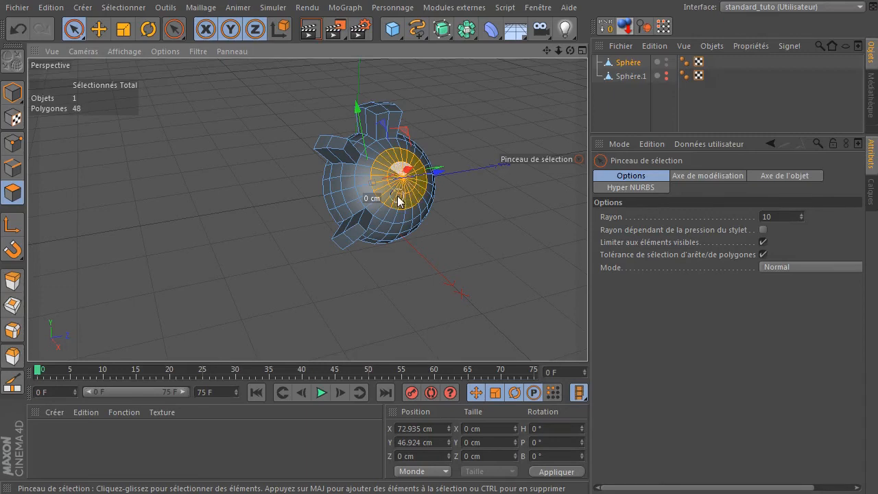
{"action": "left_click_drag", "start_coordinate": [476, 164], "coordinate": [402, 179], "text": "alt"}
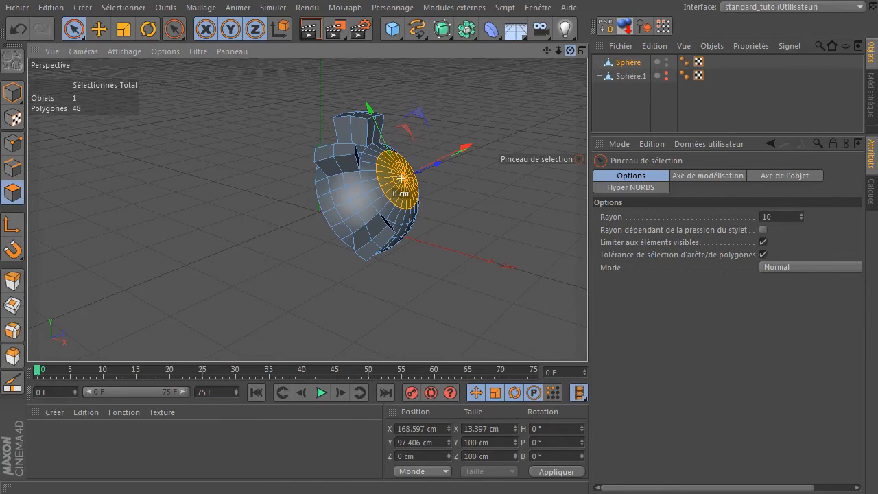
Set Miroir's coordinate system to Objet, mirror the selected pole cap inward, and undo that mirror
{"action": "left_click_drag", "start_coordinate": [175, 31], "coordinate": [226, 76]}
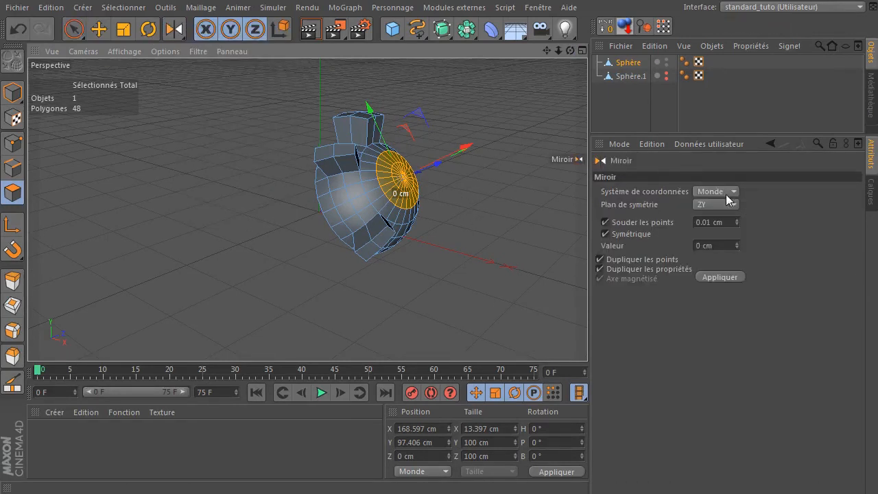
{"action": "left_click", "coordinate": [726, 194]}
{"action": "left_click", "coordinate": [714, 206]}
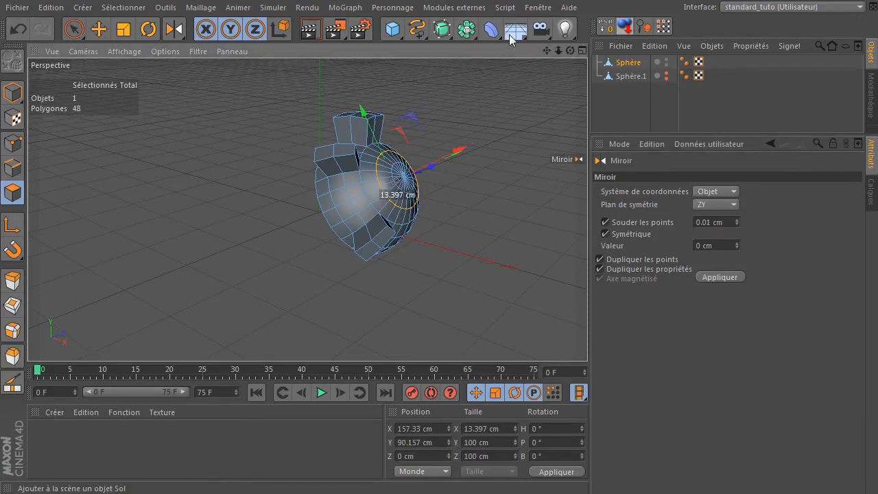
{"action": "left_click_drag", "start_coordinate": [570, 51], "coordinate": [636, 90]}
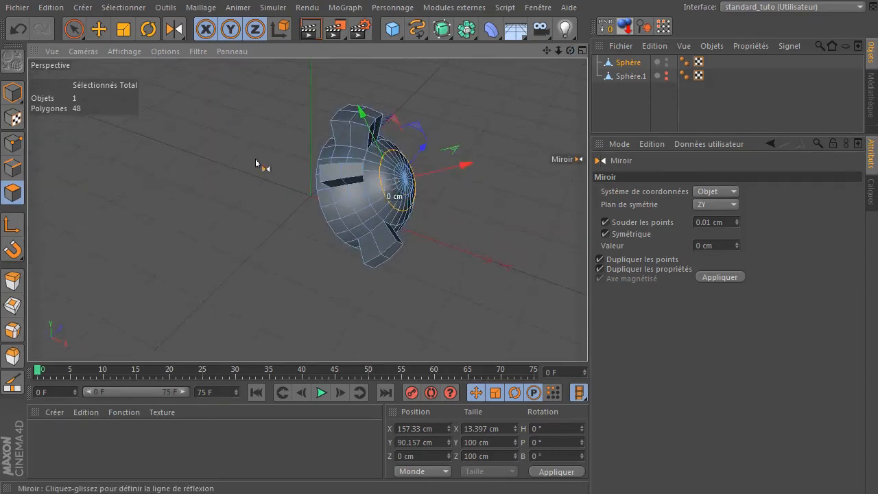
{"action": "left_click", "coordinate": [17, 32]}
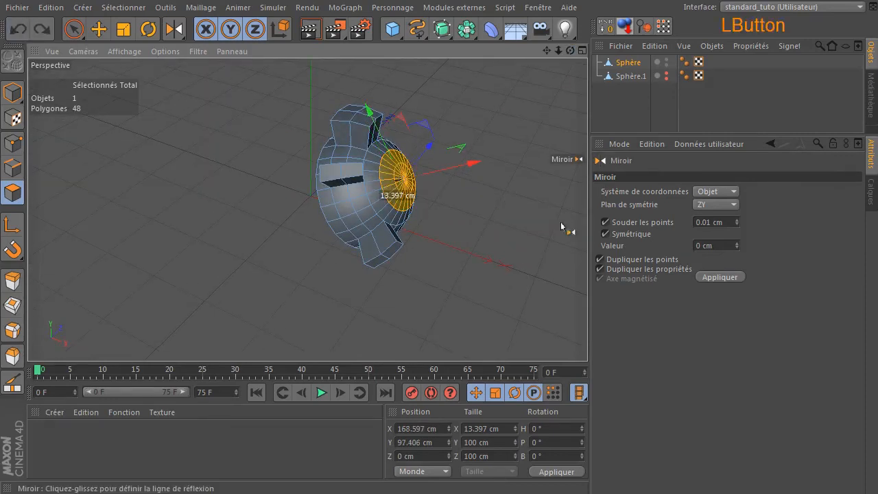
In the Avant view, mirror the selected pole cap outward along the object's X axis and return to the perspective view
{"action": "middle_click", "coordinate": [464, 219]}
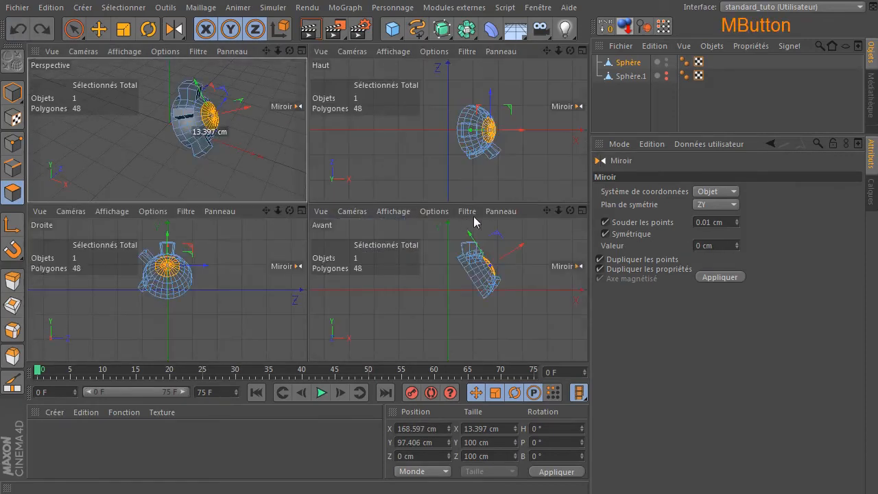
{"action": "middle_click", "coordinate": [539, 253]}
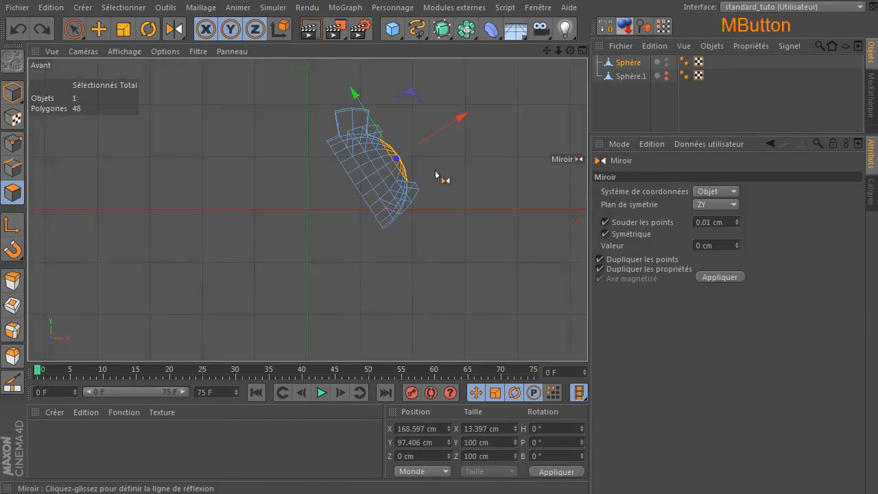
{"action": "left_click", "coordinate": [505, 105]}
{"action": "middle_click", "coordinate": [491, 168]}
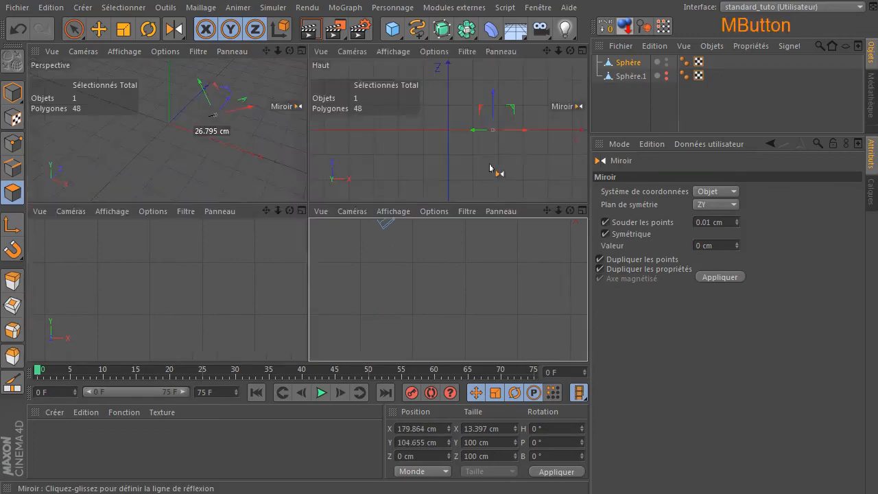
{"action": "middle_click", "coordinate": [223, 121]}
Mirror the selected cap outward repeatedly in perspective to build an accordion-like chain about 80 cm long from the pole
{"action": "left_click_drag", "start_coordinate": [570, 52], "coordinate": [588, 83]}
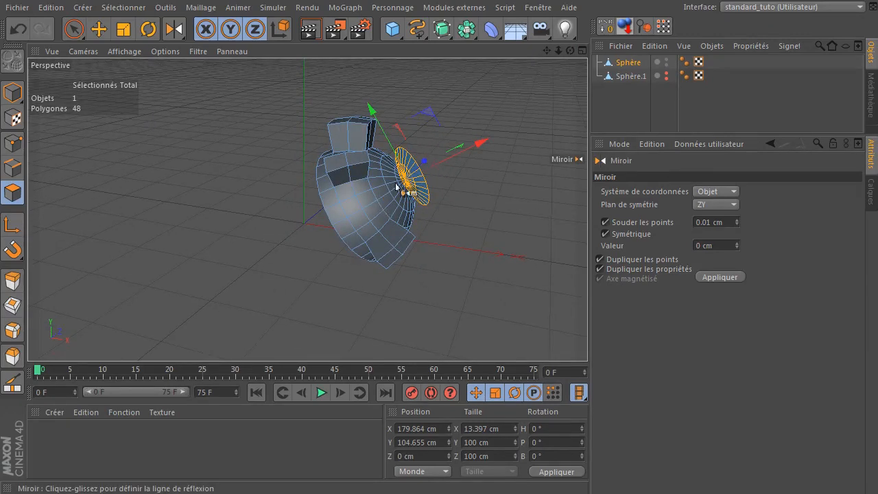
{"action": "left_click", "coordinate": [527, 124]}
{"action": "left_click_drag", "start_coordinate": [526, 124], "coordinate": [553, 92]}
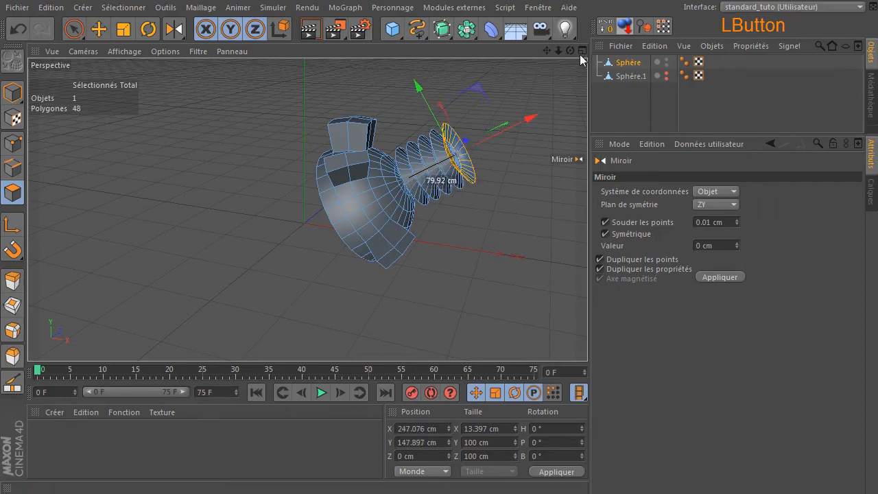
{"action": "mouse_move", "coordinate": [572, 50]}
{"action": "left_mouse_down"}
{"action": "mouse_move", "coordinate": [638, 28]}
{"action": "mouse_move", "coordinate": [578, 54]}
{"action": "left_mouse_up"}
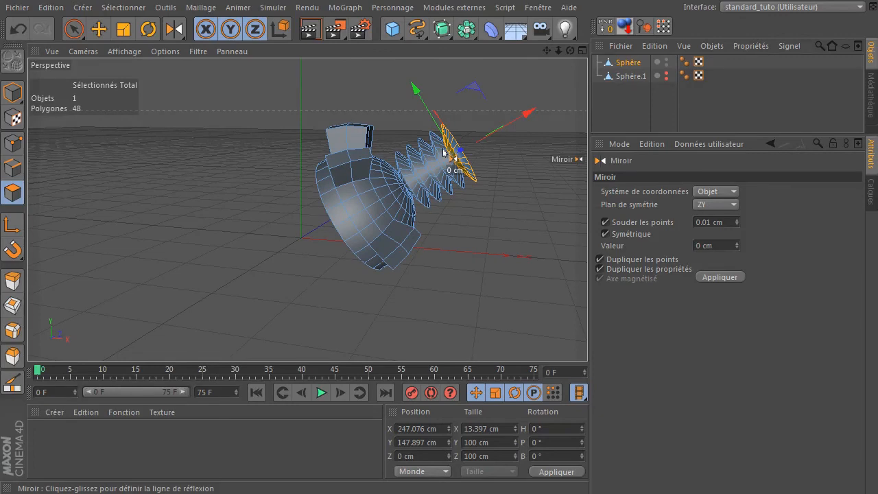
{"action": "left_click", "coordinate": [74, 29]}
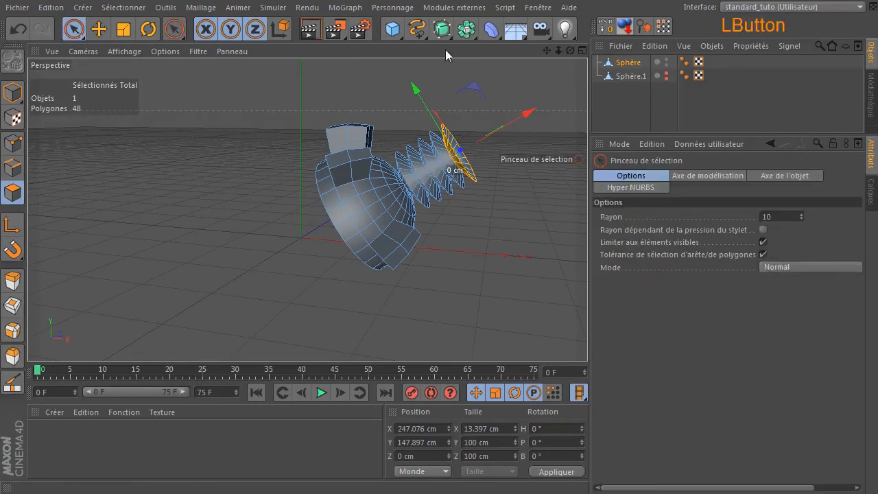
{"action": "left_click", "coordinate": [389, 7]}
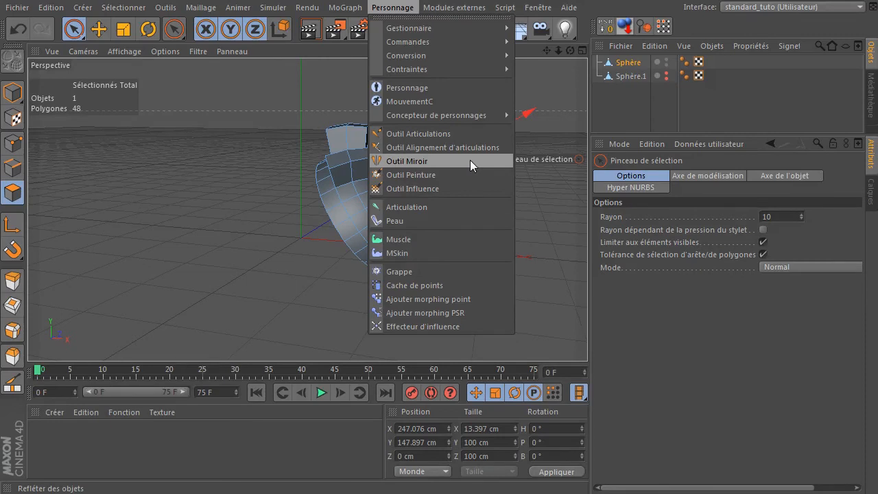
{"action": "left_click", "coordinate": [622, 282]}
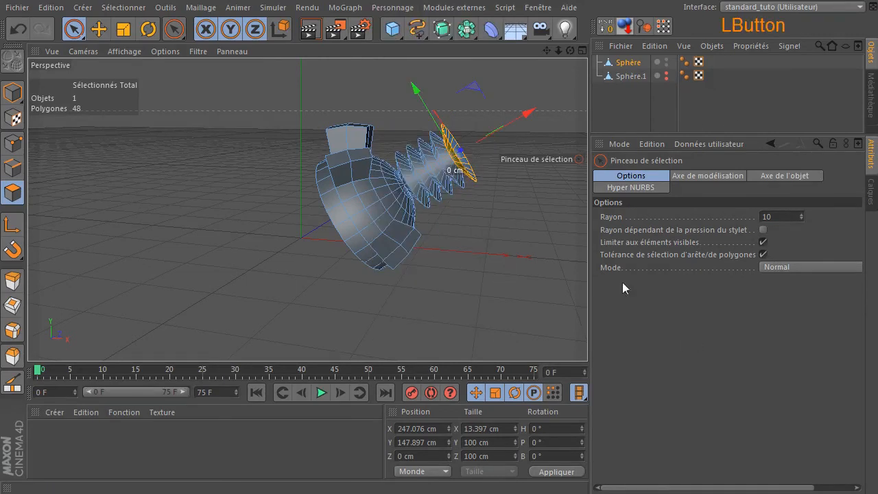
{"action": "left_click", "coordinate": [467, 29]}
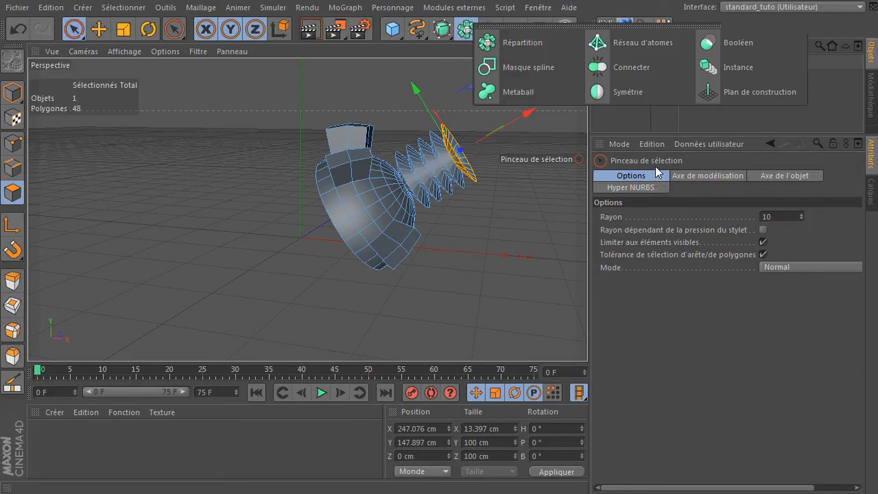
{"action": "left_click", "coordinate": [604, 129]}
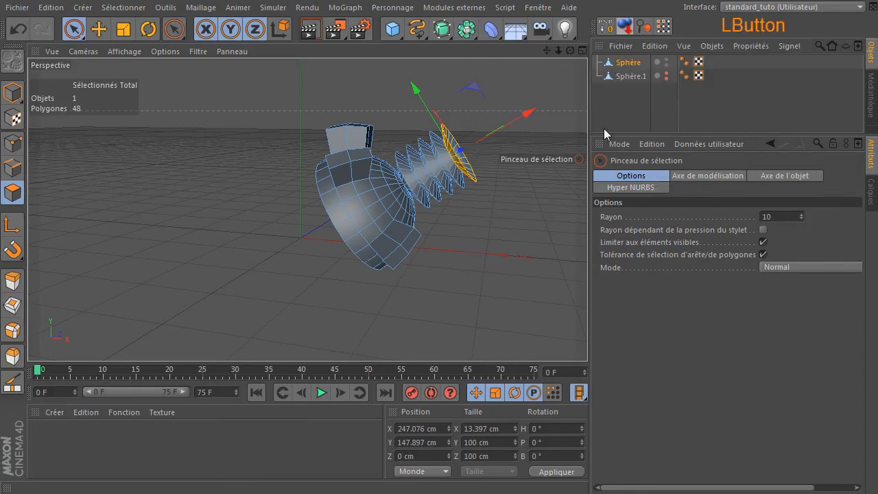
Delete the selected end-cap polygons, switch to model mode and delete the whole Sphère object
{"action": "left_click", "coordinate": [626, 62]}
{"action": "key", "text": "Delete"}
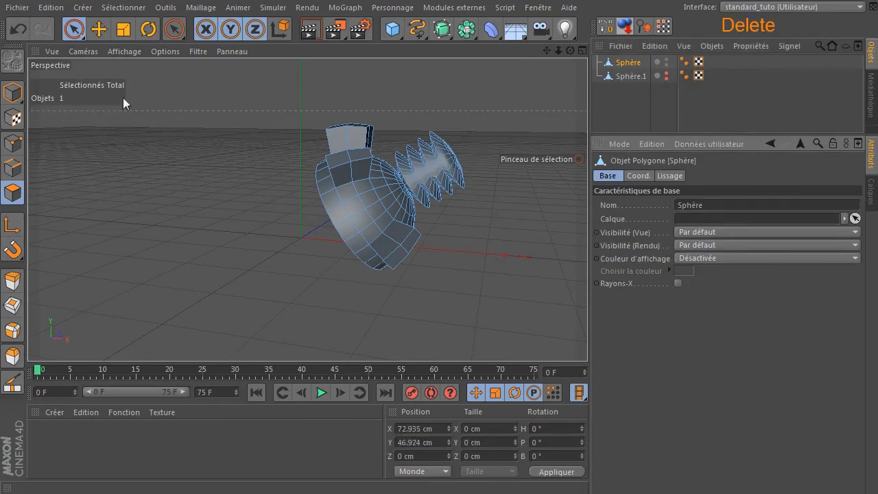
{"action": "left_click", "coordinate": [13, 94]}
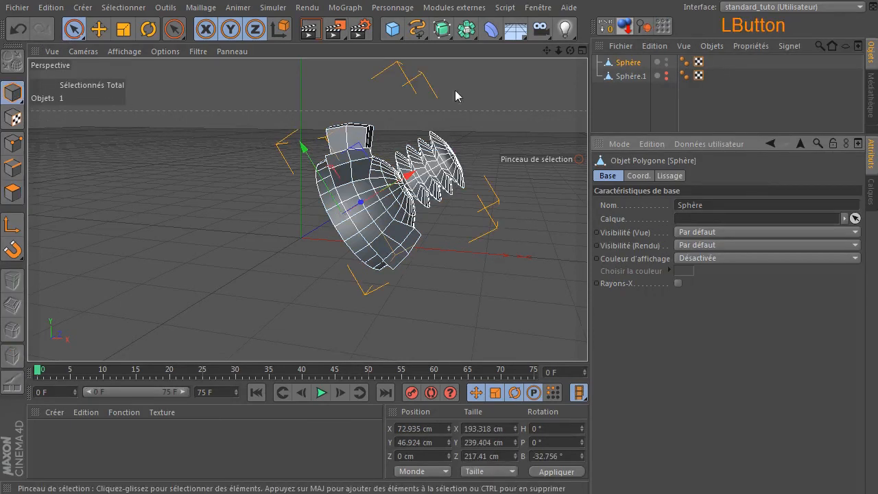
{"action": "left_click", "coordinate": [625, 62]}
{"action": "key", "text": "Delete"}
Make the hidden Sphère.1 half-sphere visible again and deselect it
{"action": "left_click", "coordinate": [619, 64]}
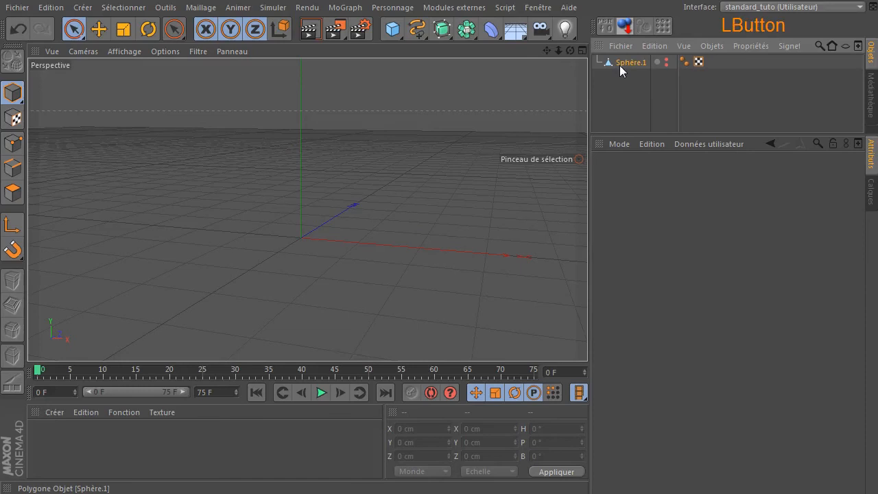
{"action": "left_click", "coordinate": [666, 61]}
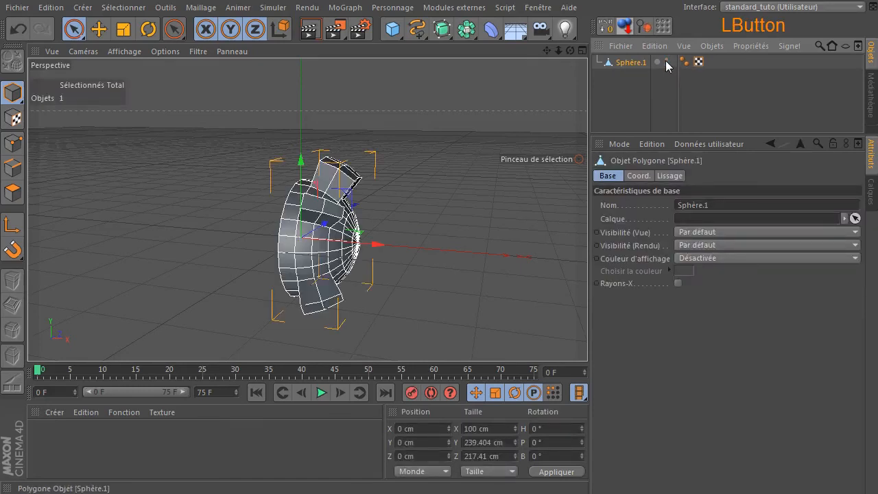
{"action": "left_click", "coordinate": [623, 98]}
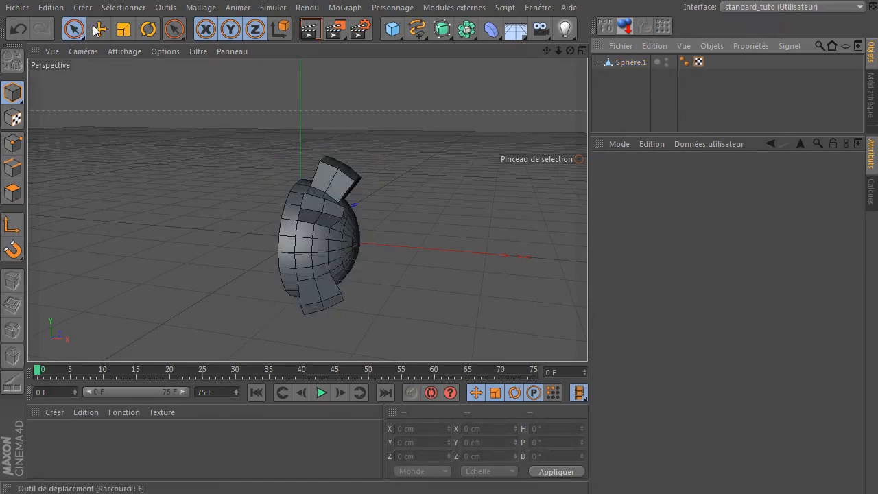
Flip Sphère.1 along X by setting its X size to -100 cm, and switch to polygon mode
{"action": "left_click_drag", "start_coordinate": [546, 50], "coordinate": [570, 67]}
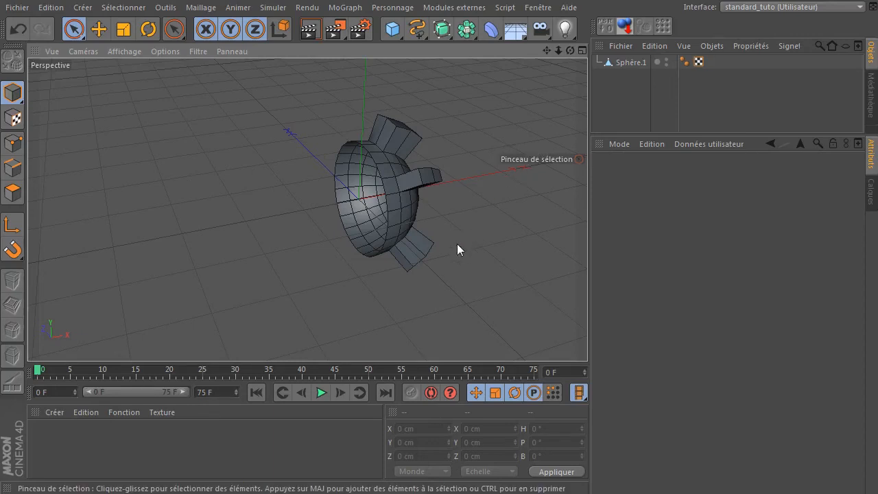
{"action": "left_click", "coordinate": [630, 64]}
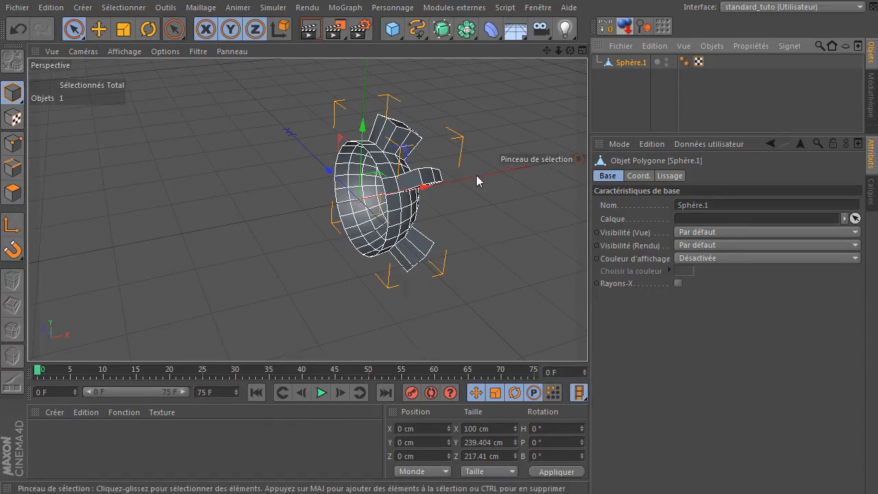
{"action": "left_click", "coordinate": [488, 428]}
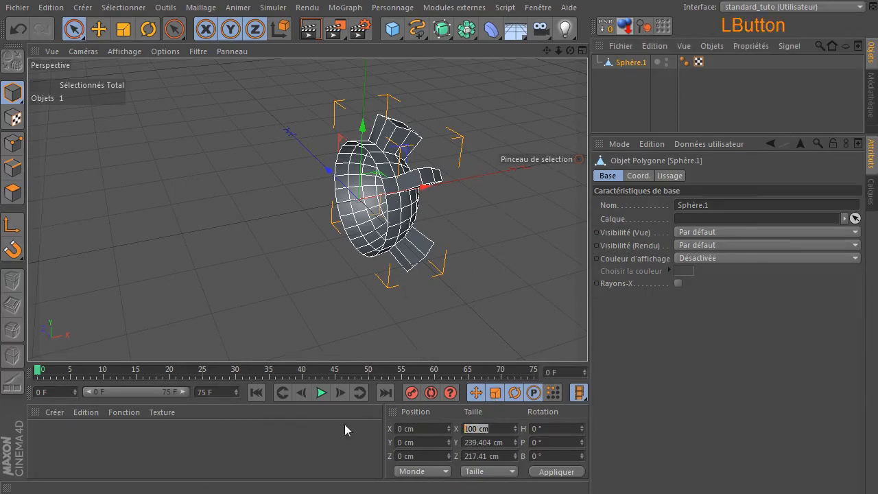
{"action": "type", "text": "-1"}
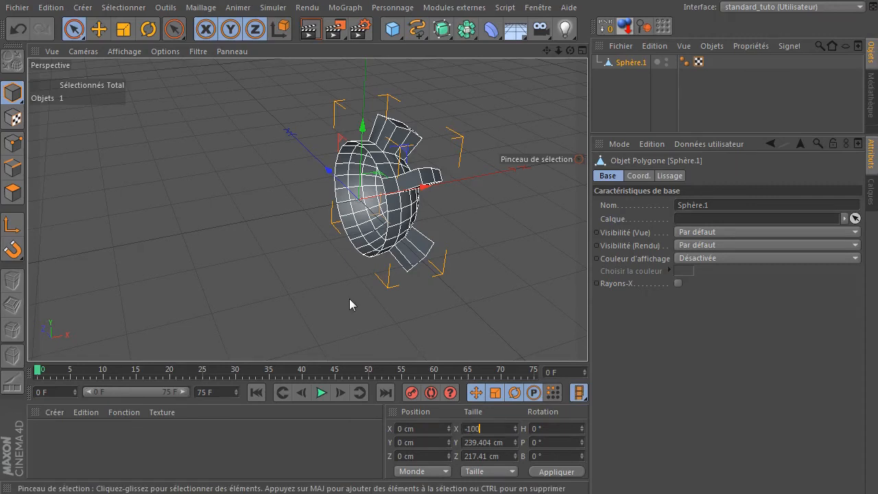
{"action": "key", "text": "Return"}
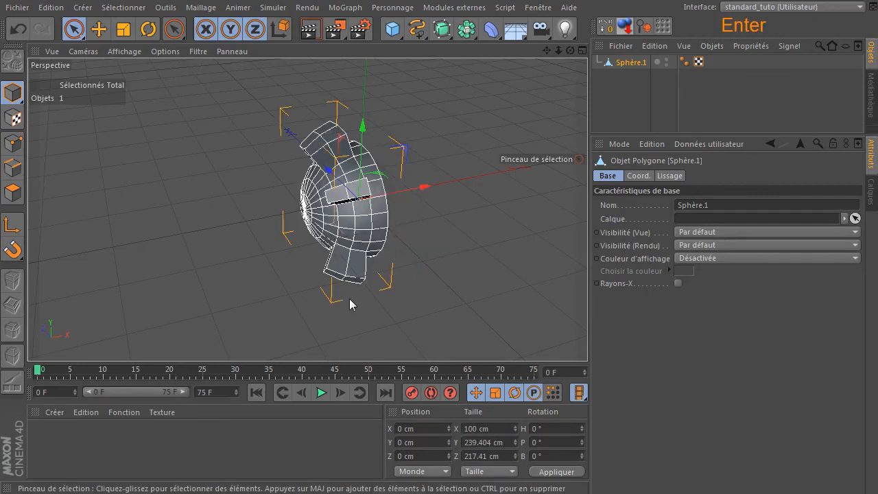
{"action": "left_click", "coordinate": [16, 197]}
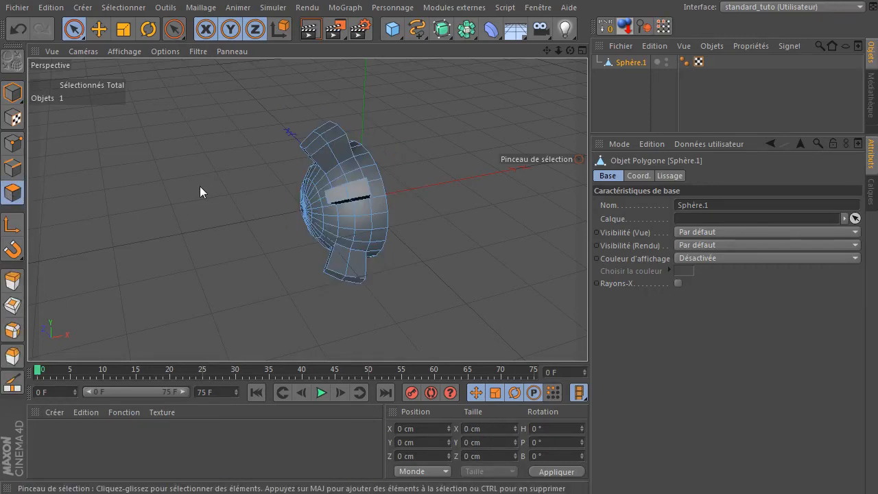
Select all polygons of the flipped half-sphere and reverse their normals
{"action": "key", "text": "ctrl+a"}
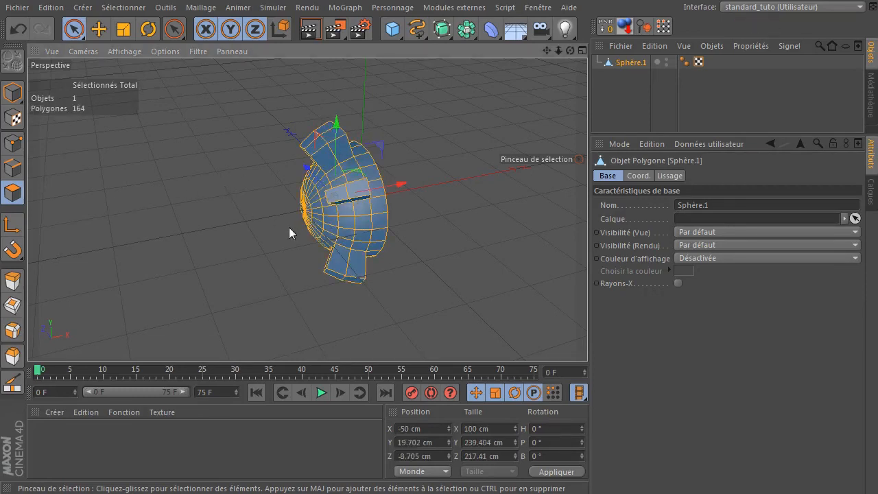
{"action": "right_click", "coordinate": [195, 87]}
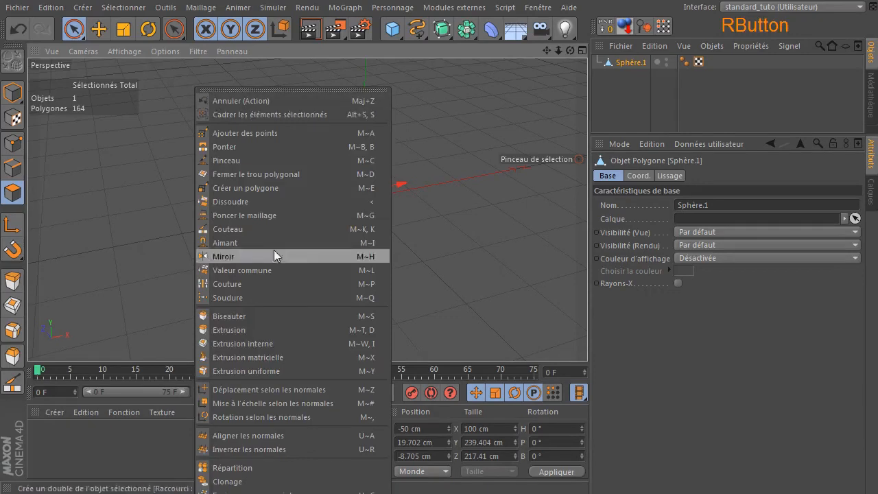
{"action": "left_click", "coordinate": [248, 437]}
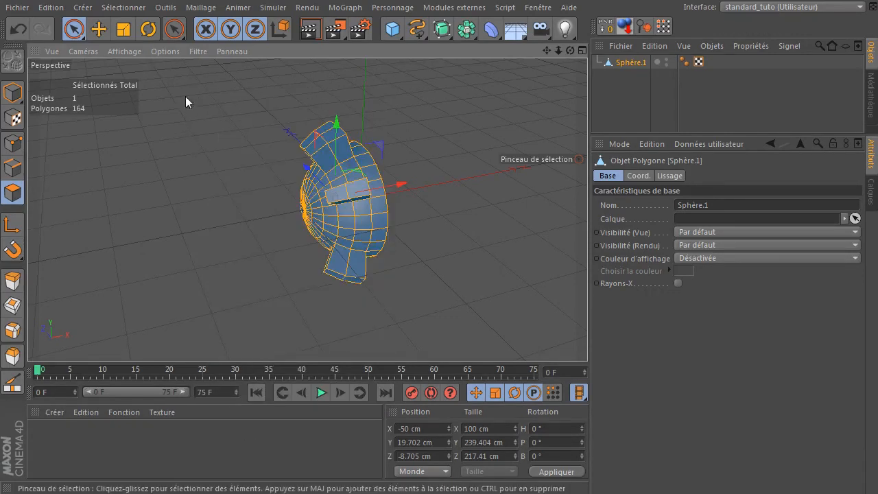
{"action": "right_click", "coordinate": [190, 70]}
{"action": "left_click", "coordinate": [256, 430]}
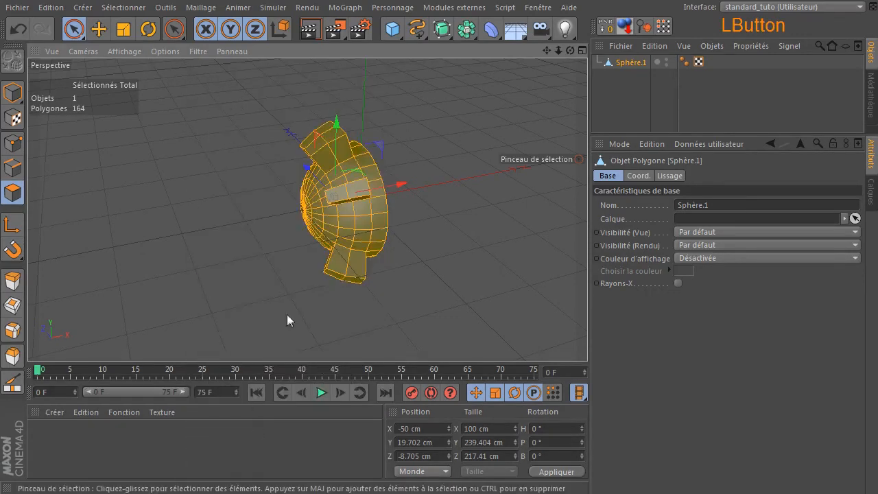
Undo the normal reversal, the polygon selection and the X flip of Sphère.1
{"action": "left_click", "coordinate": [19, 29]}
{"action": "left_click", "coordinate": [19, 30]}
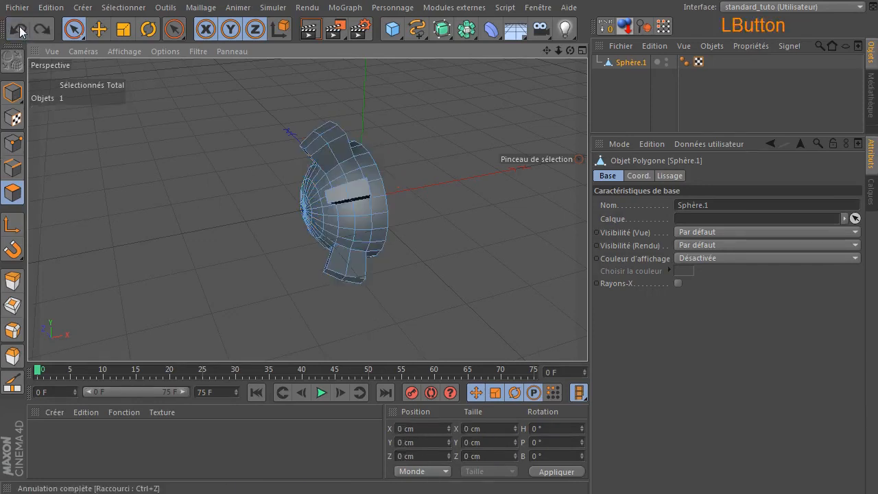
{"action": "left_click", "coordinate": [20, 30]}
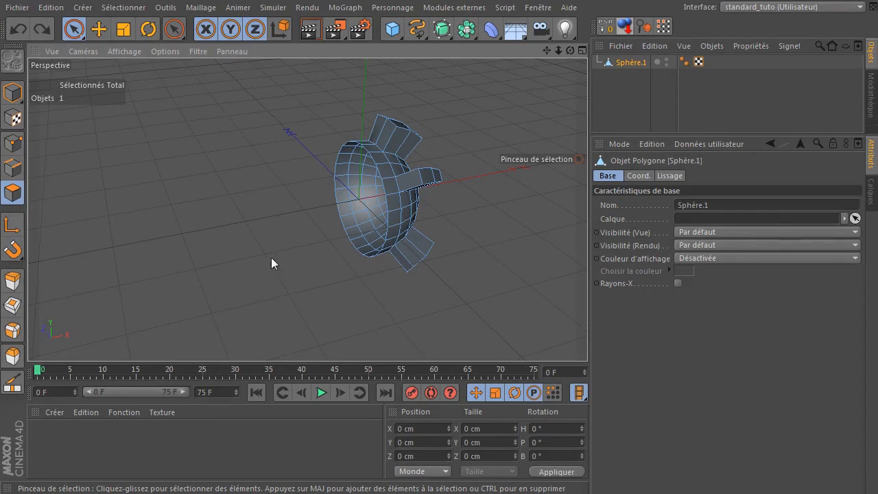
Duplicate Sphère.1 and, in model mode, flip the copy along X by setting its X size to -100 cm
{"action": "left_click_drag", "start_coordinate": [626, 63], "coordinate": [616, 96], "text": "ctrl"}
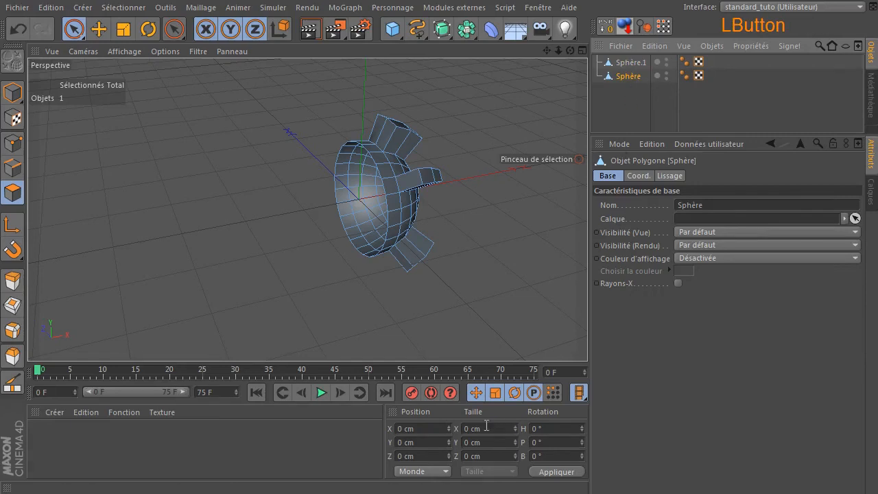
{"action": "left_click", "coordinate": [12, 92]}
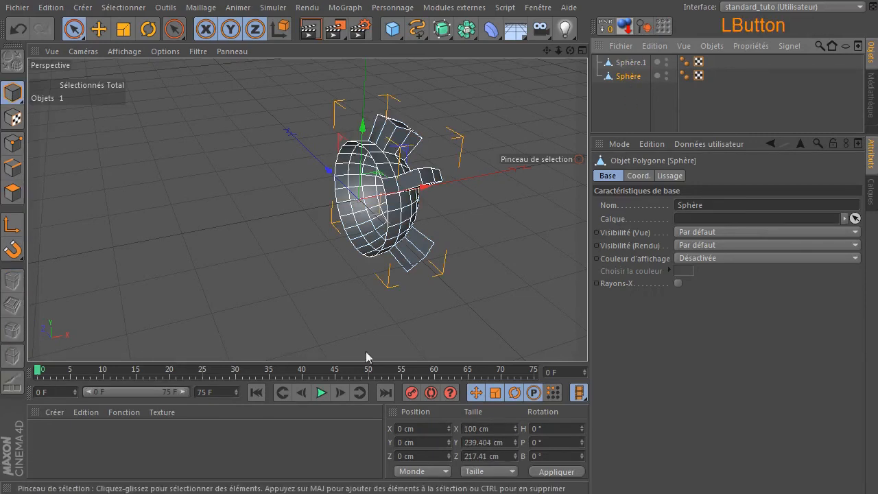
{"action": "double_click", "coordinate": [500, 427]}
{"action": "type", "text": "-100"}
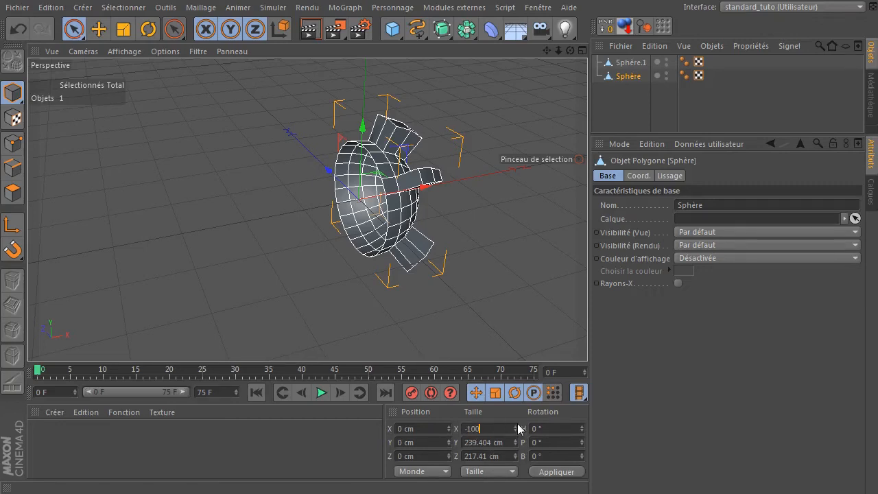
{"action": "key", "text": "Return"}
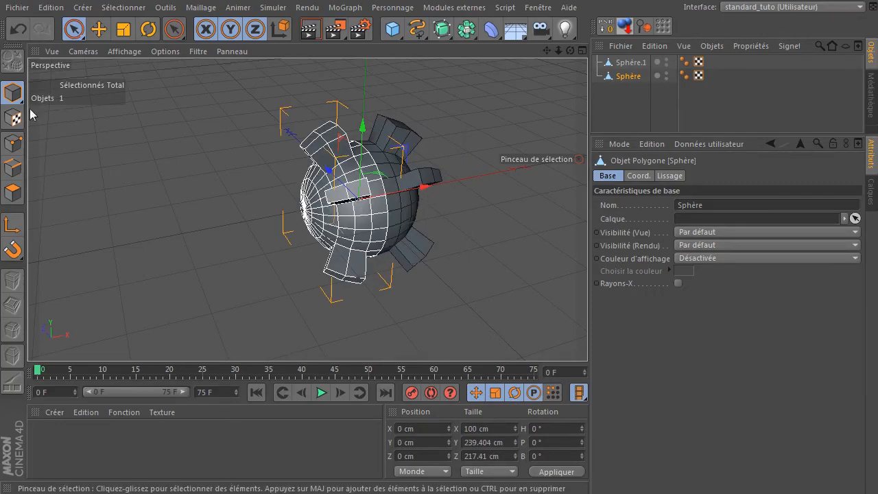
Select all polygons of the flipped Sphère copy, reverse their normals and deselect the object
{"action": "left_click", "coordinate": [13, 193]}
{"action": "key", "text": "ctrl+a"}
{"action": "right_click", "coordinate": [177, 190]}
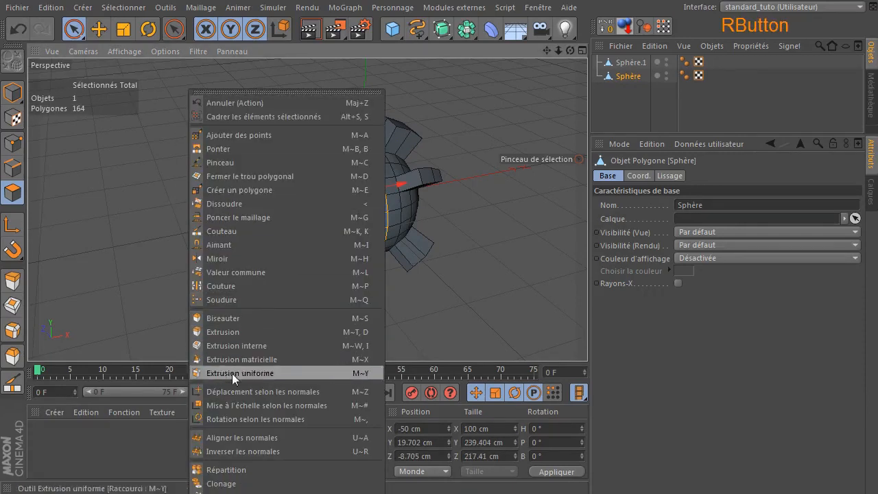
{"action": "left_click", "coordinate": [250, 449]}
{"action": "left_click", "coordinate": [614, 102]}
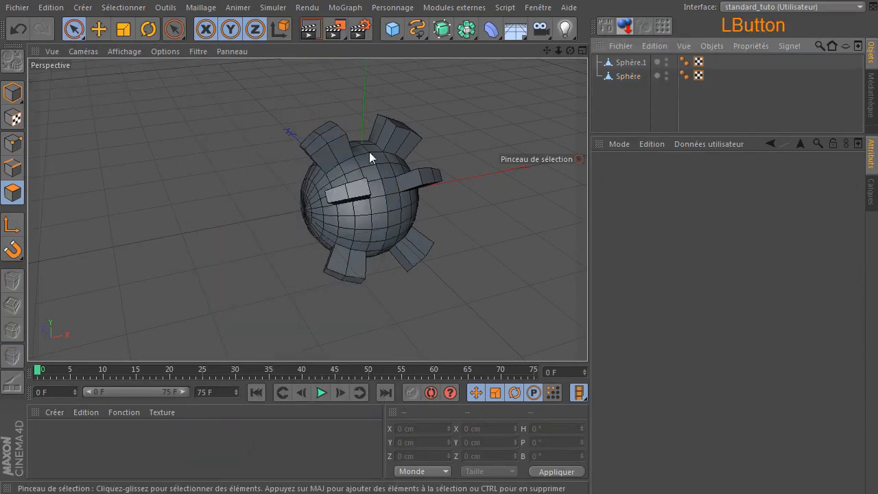
Merge Sphère.1 and Sphère into a single polygon object, removing the two originals
{"action": "left_click_drag", "start_coordinate": [613, 112], "coordinate": [642, 65]}
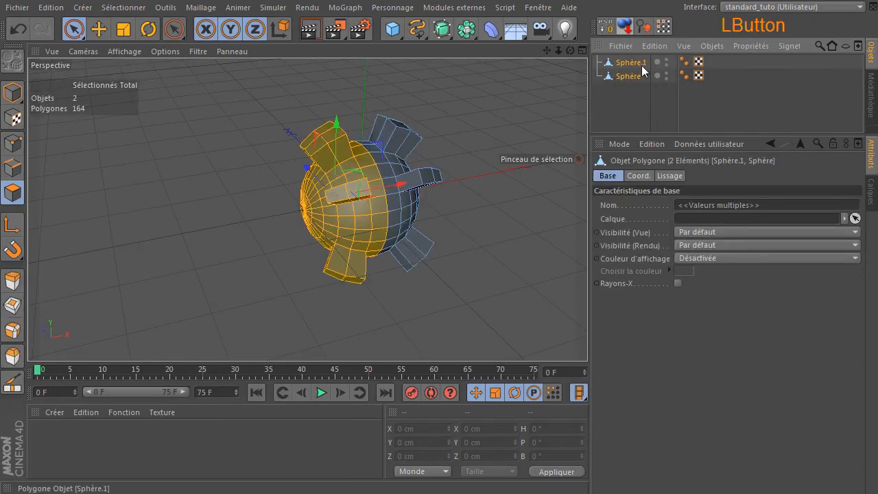
{"action": "right_click", "coordinate": [637, 60]}
{"action": "left_click", "coordinate": [623, 106]}
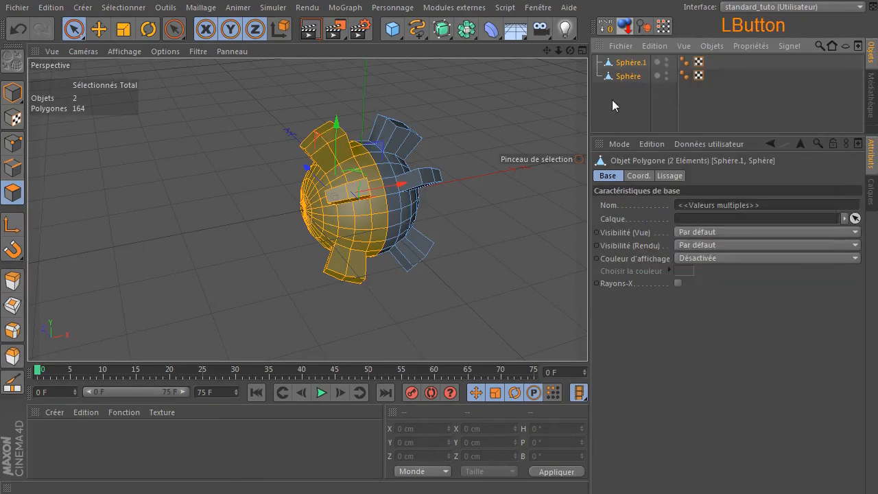
{"action": "right_click", "coordinate": [615, 62]}
{"action": "left_click", "coordinate": [667, 355]}
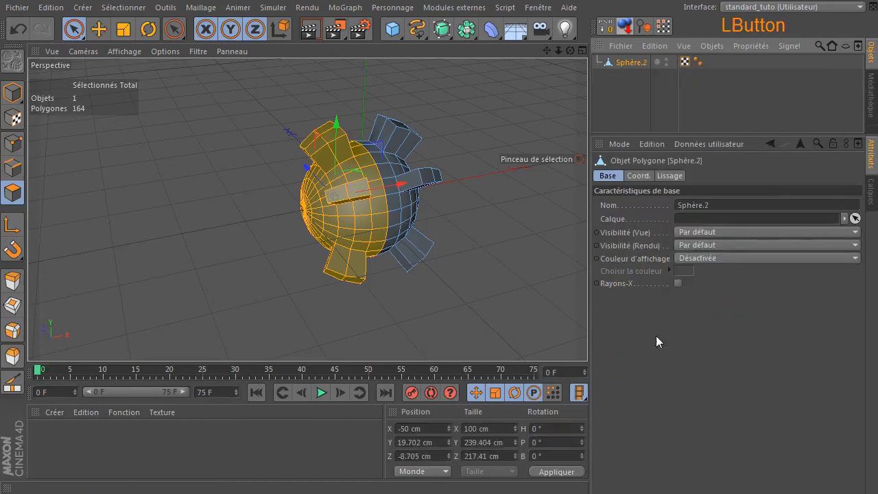
Clear the polygon selection, weld the merged sphere's duplicate points with Optimiser in point mode, and return to model mode with nothing selected
{"action": "left_click", "coordinate": [506, 110]}
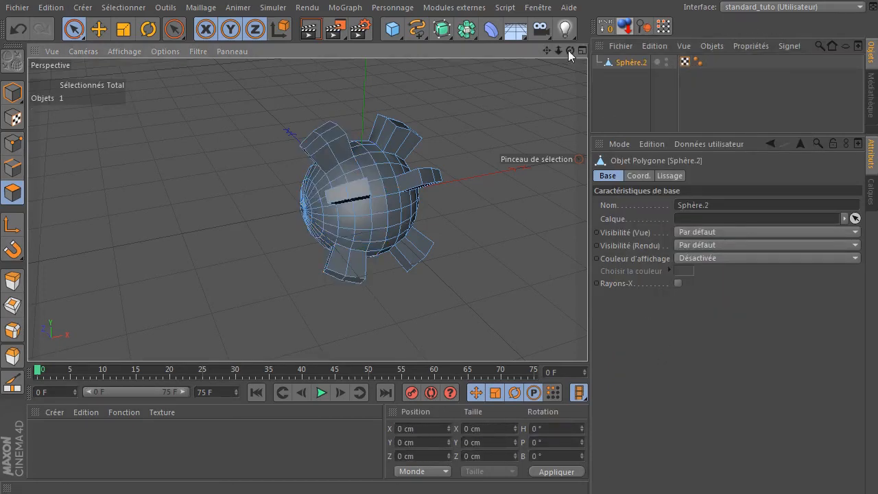
{"action": "left_click_drag", "start_coordinate": [570, 51], "coordinate": [542, 51]}
{"action": "left_click", "coordinate": [12, 142]}
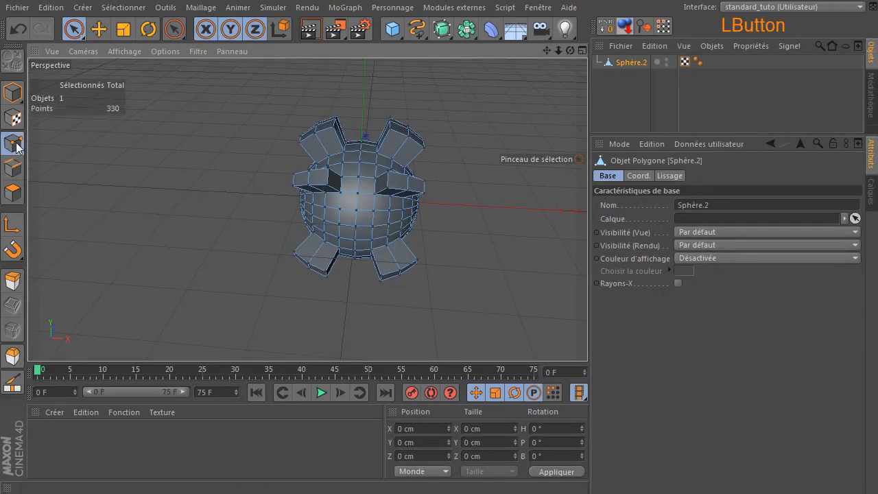
{"action": "right_click", "coordinate": [507, 90]}
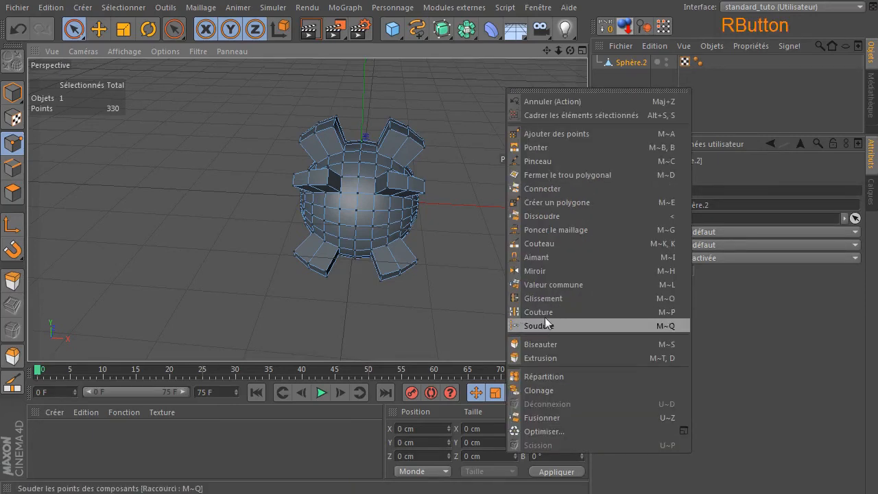
{"action": "left_click", "coordinate": [535, 432]}
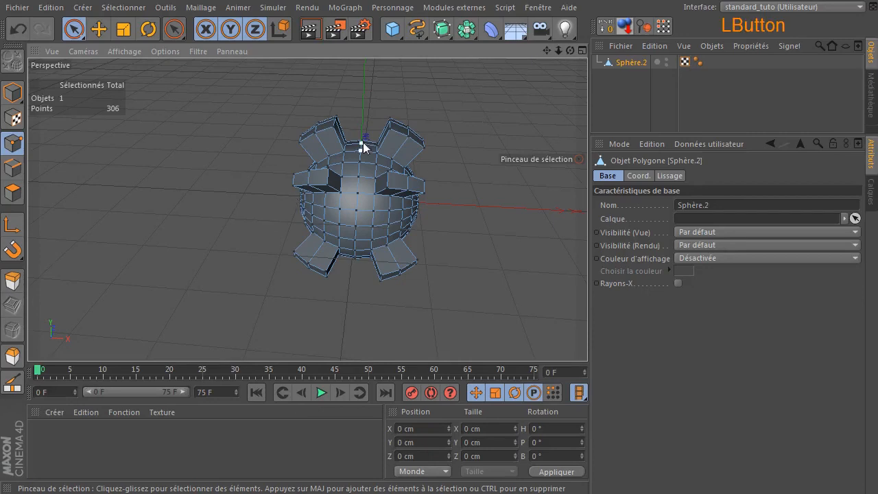
{"action": "left_click", "coordinate": [12, 91]}
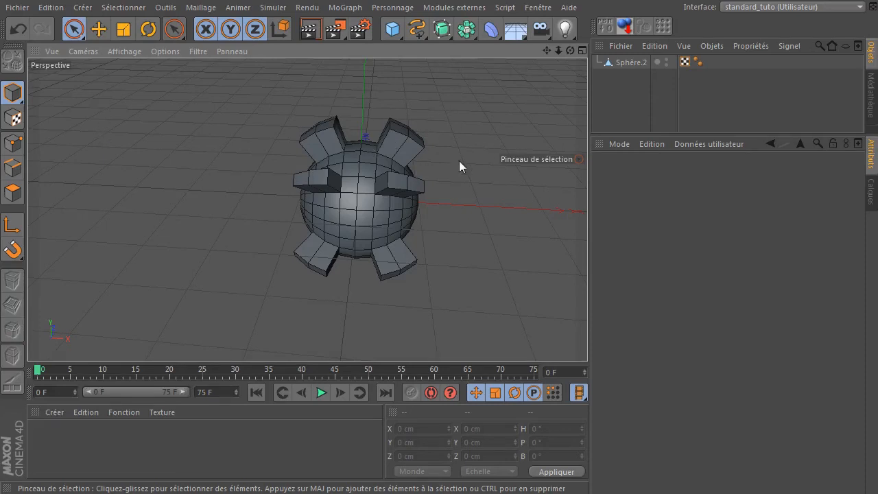
{"action": "left_click", "coordinate": [392, 7]}
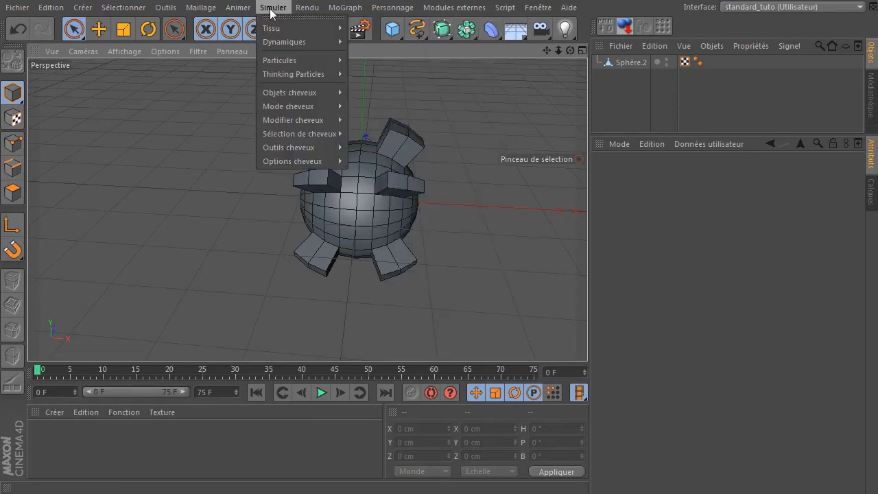
{"action": "mouse_move", "coordinate": [207, 12]}
{"action": "mouse_move", "coordinate": [199, 73]}
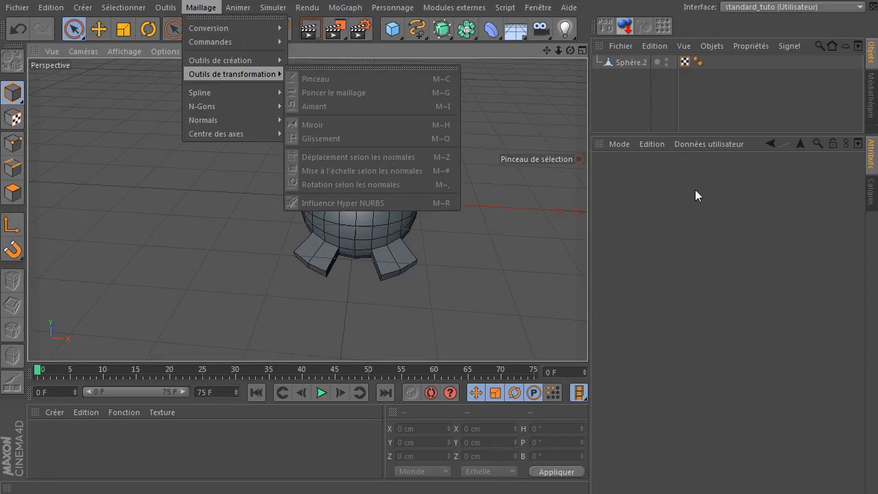
{"action": "left_click", "coordinate": [633, 283]}
Add a Symétrie object, make Sphère.2 its child and move Sphère.2 along X to about 147 cm
{"action": "left_click_drag", "start_coordinate": [460, 35], "coordinate": [618, 94]}
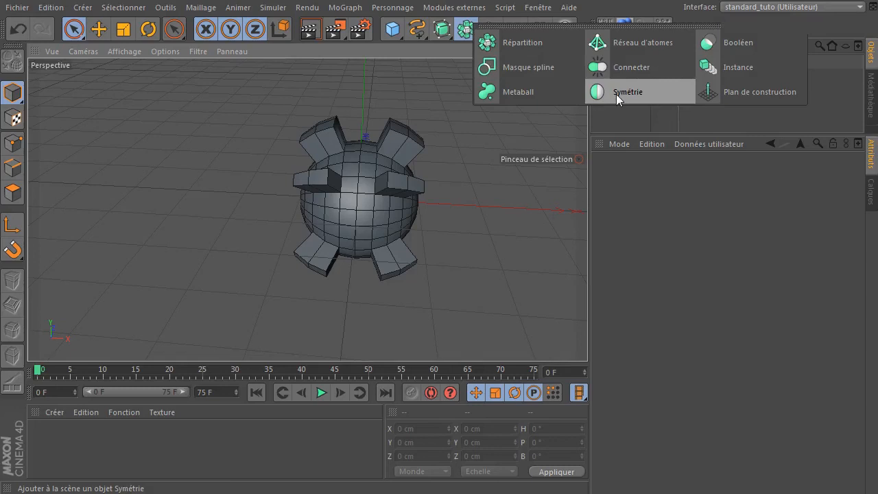
{"action": "left_click", "coordinate": [616, 94]}
{"action": "left_click_drag", "start_coordinate": [626, 77], "coordinate": [629, 63]}
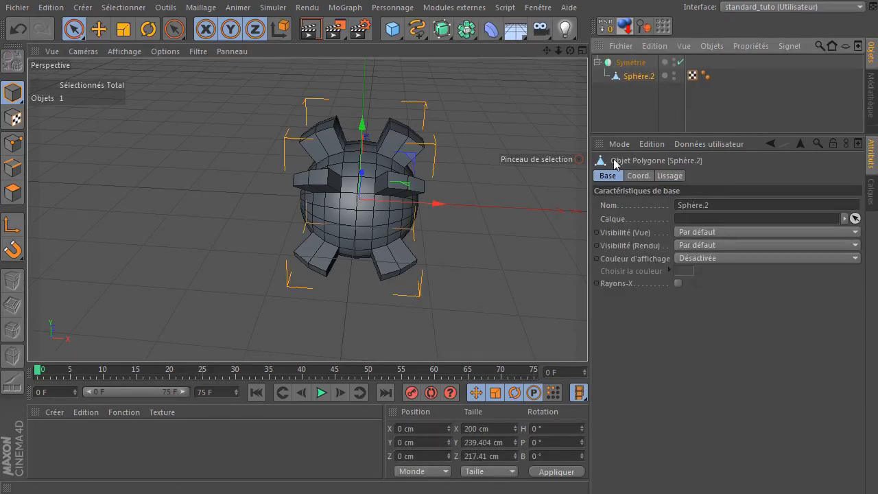
{"action": "left_click_drag", "start_coordinate": [436, 204], "coordinate": [528, 206]}
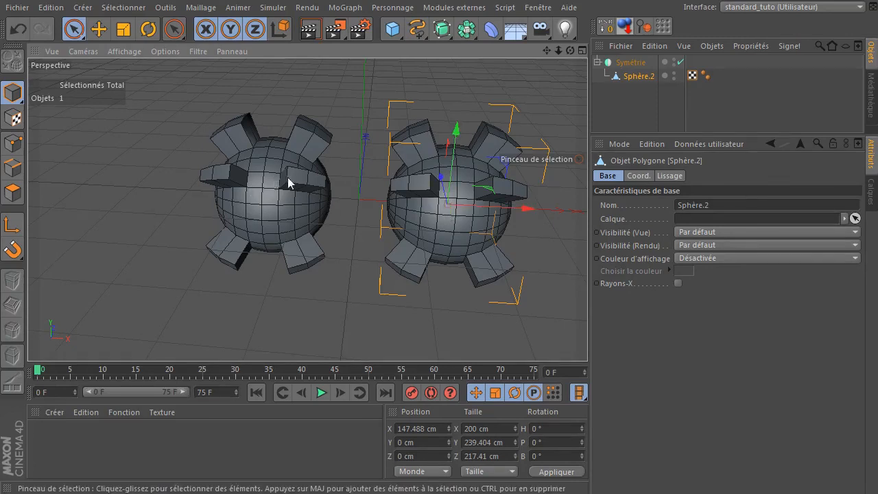
{"action": "left_click_drag", "start_coordinate": [570, 50], "coordinate": [617, 67]}
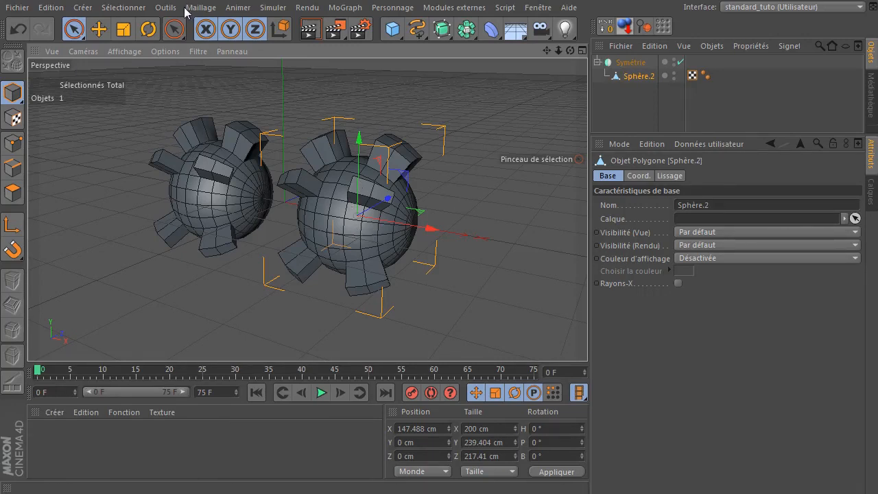
Mirror Sphère.2's polygons upward with Miroir in the Ecran coordinate system, placing the copy about 379 cm above the original
{"action": "left_click", "coordinate": [11, 194]}
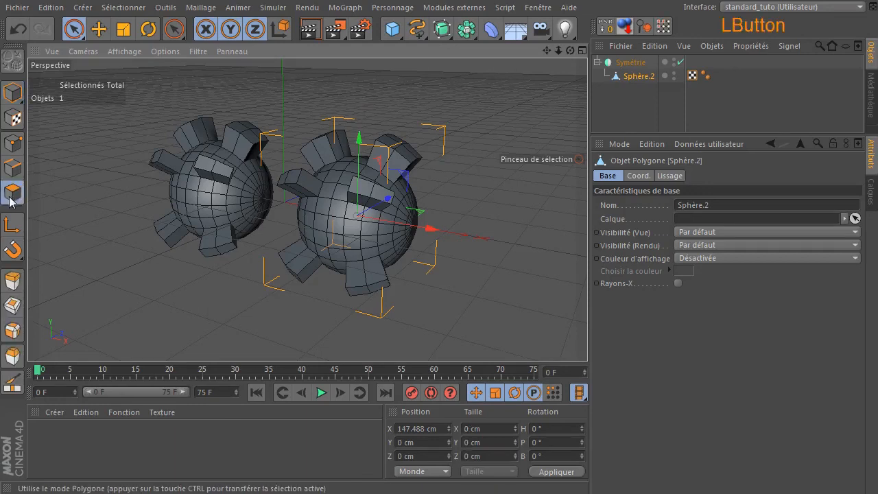
{"action": "right_click", "coordinate": [373, 88]}
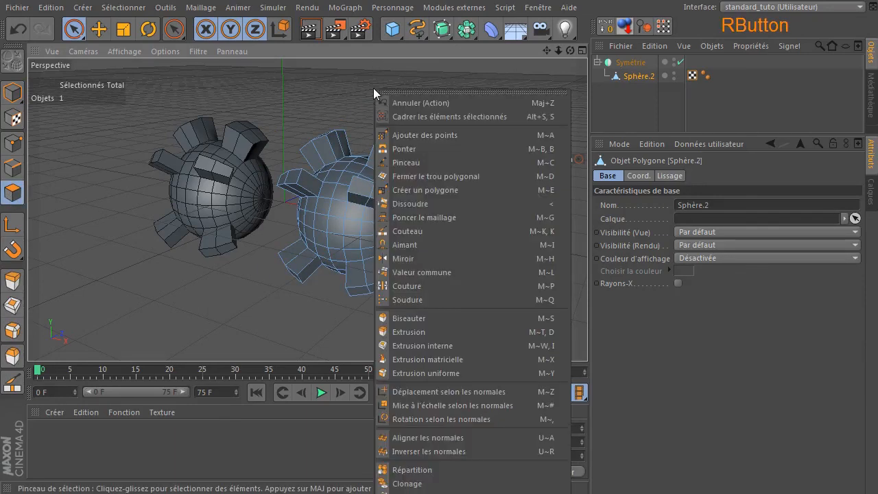
{"action": "left_click", "coordinate": [404, 258]}
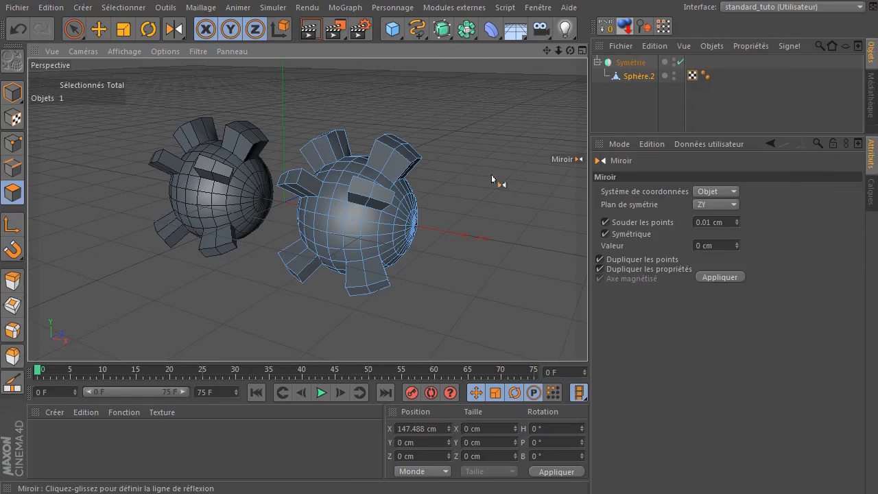
{"action": "left_click", "coordinate": [727, 191]}
{"action": "left_click", "coordinate": [727, 231]}
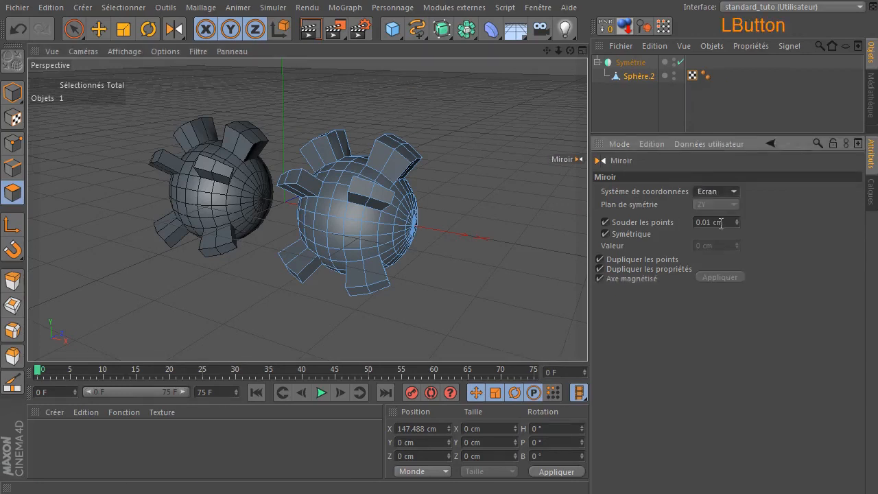
{"action": "left_click_drag", "start_coordinate": [549, 50], "coordinate": [564, 108]}
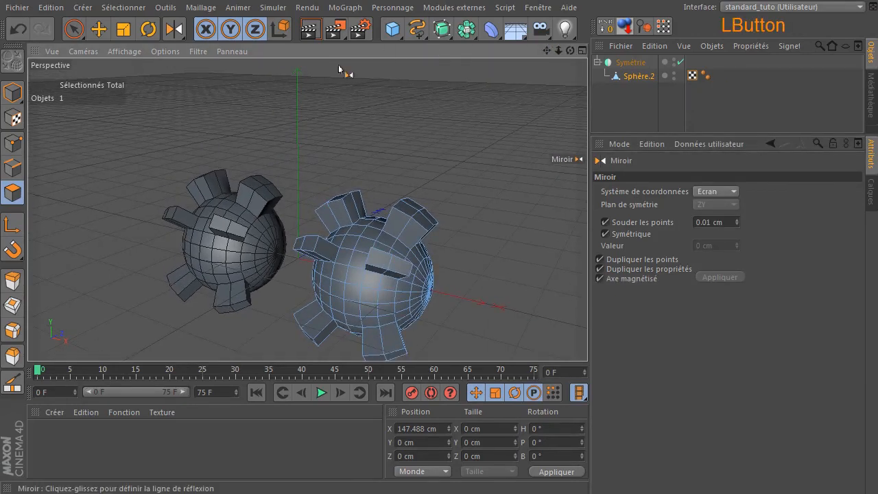
{"action": "left_click_drag", "start_coordinate": [348, 106], "coordinate": [355, 161]}
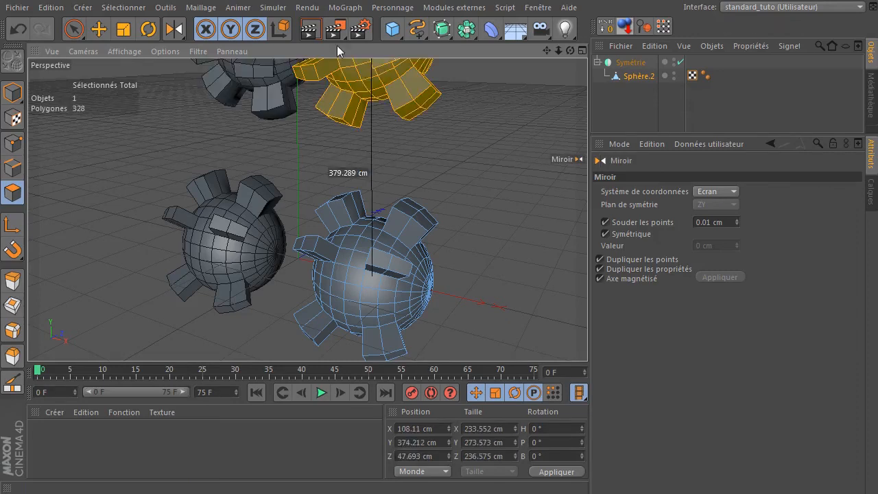
Mirror the selected upper sphere outward along X by about 398 cm, mirror that copy downward, and clear the polygon selection
{"action": "left_click_drag", "start_coordinate": [558, 49], "coordinate": [549, 51]}
{"action": "left_click_drag", "start_coordinate": [261, 122], "coordinate": [290, 118]}
{"action": "mouse_move", "coordinate": [570, 50]}
{"action": "left_mouse_down"}
{"action": "mouse_move", "coordinate": [552, 52]}
{"action": "mouse_move", "coordinate": [569, 59]}
{"action": "left_mouse_up"}
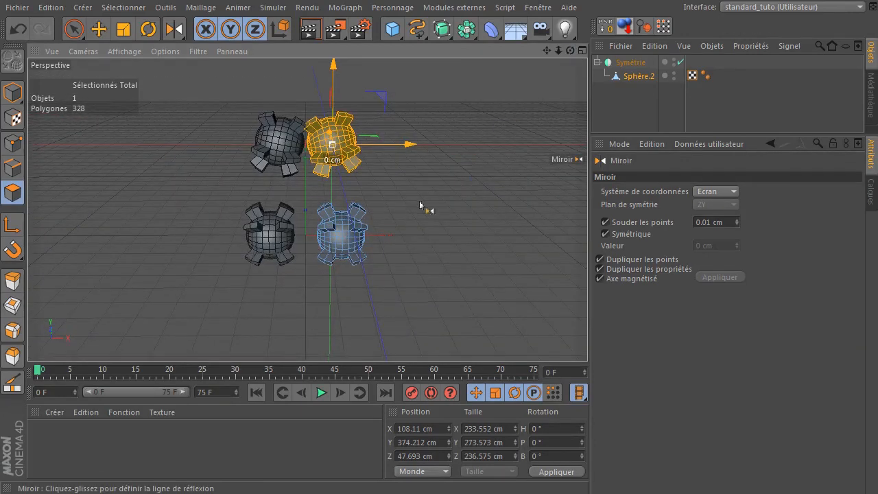
{"action": "left_click_drag", "start_coordinate": [425, 210], "coordinate": [384, 216]}
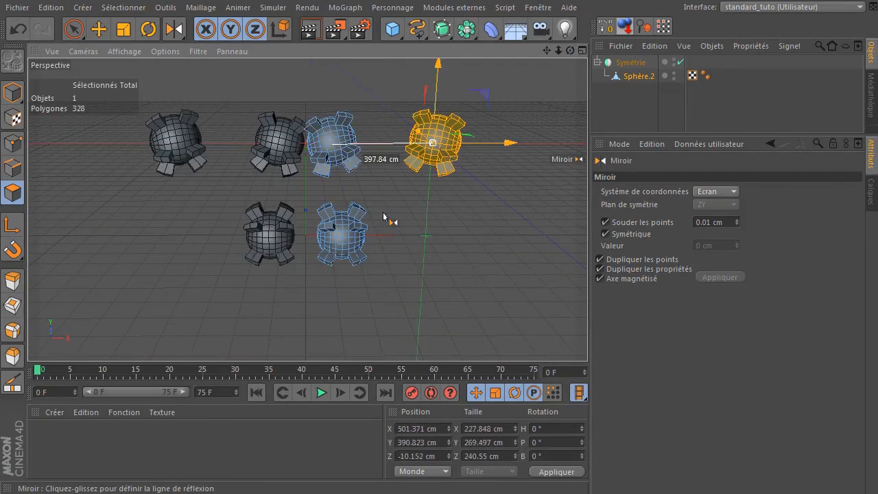
{"action": "left_click_drag", "start_coordinate": [397, 346], "coordinate": [379, 196]}
{"action": "left_click", "coordinate": [73, 30]}
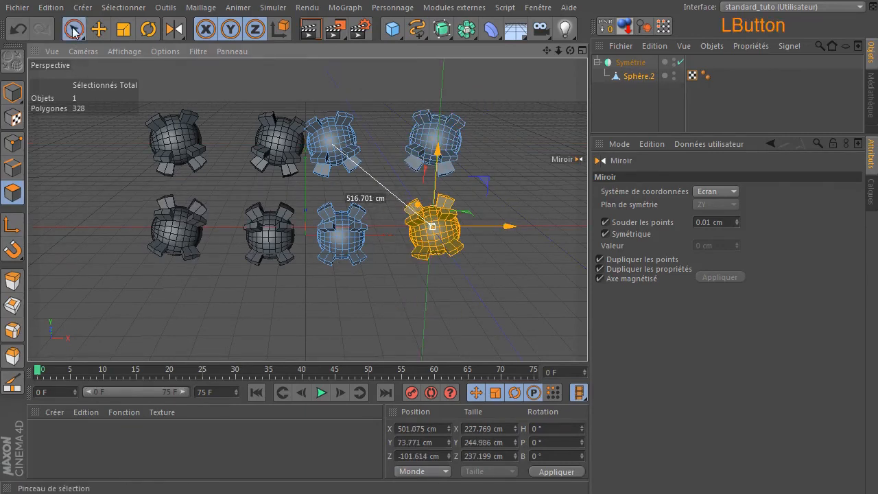
{"action": "left_click", "coordinate": [402, 273]}
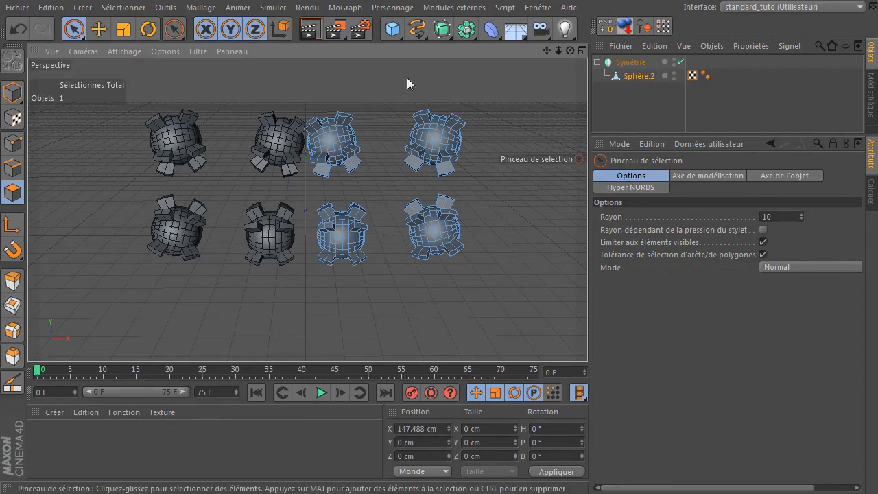
{"action": "left_click", "coordinate": [387, 9]}
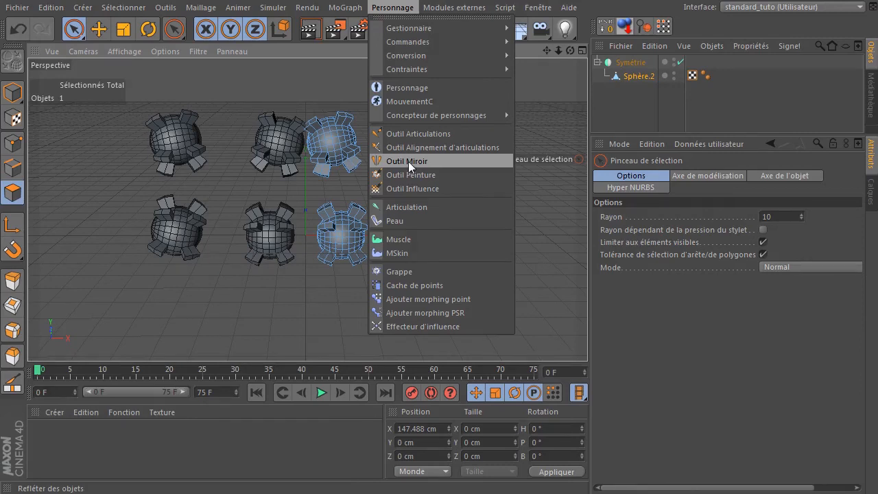
{"action": "mouse_move", "coordinate": [209, 9]}
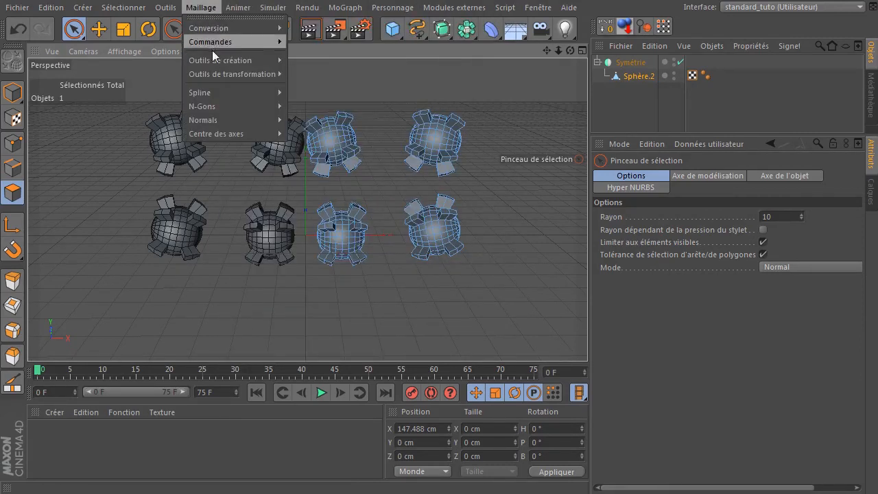
{"action": "mouse_move", "coordinate": [210, 74]}
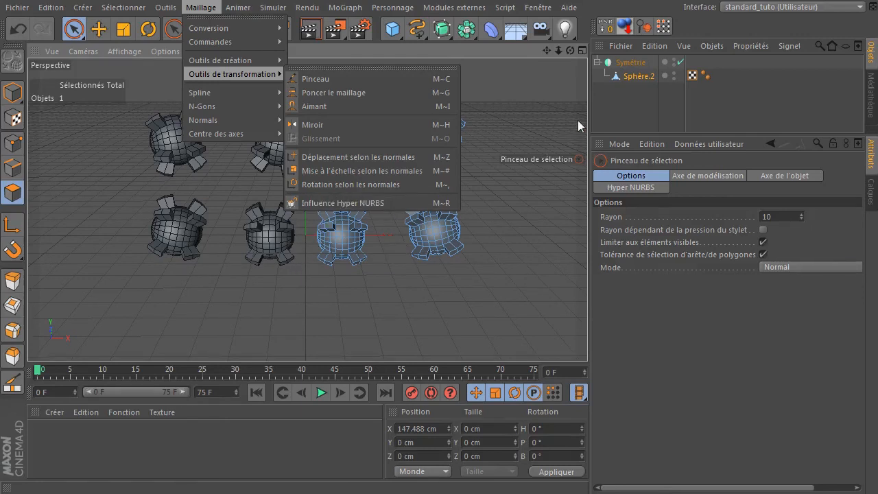
{"action": "left_click", "coordinate": [618, 106]}
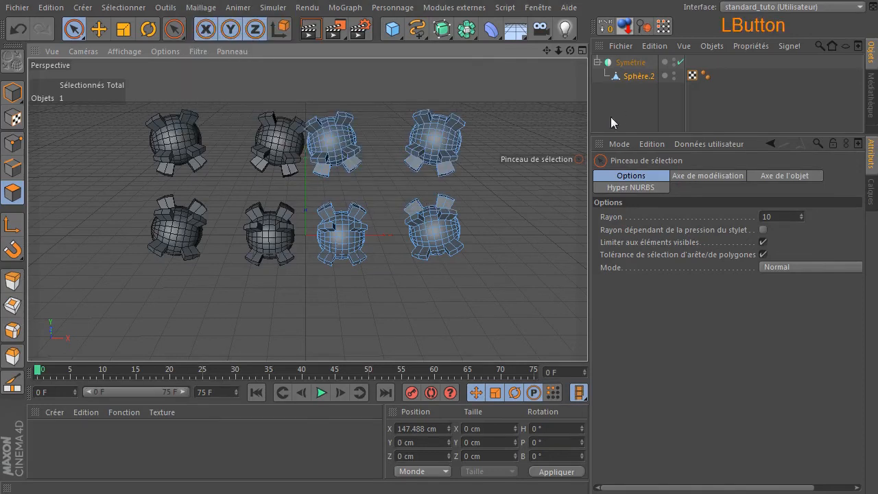